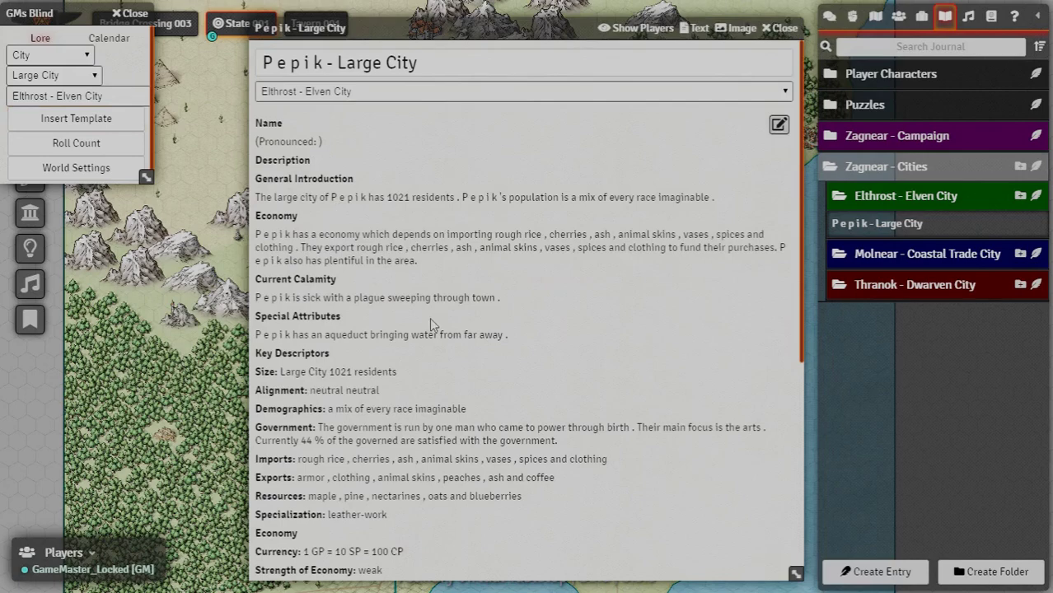
- Rename the open city journal entry to Elthrost - Large City
scroll(428, 245, down, 5)
scroll(428, 245, up, 5)
drag(326, 63, 202, 63)
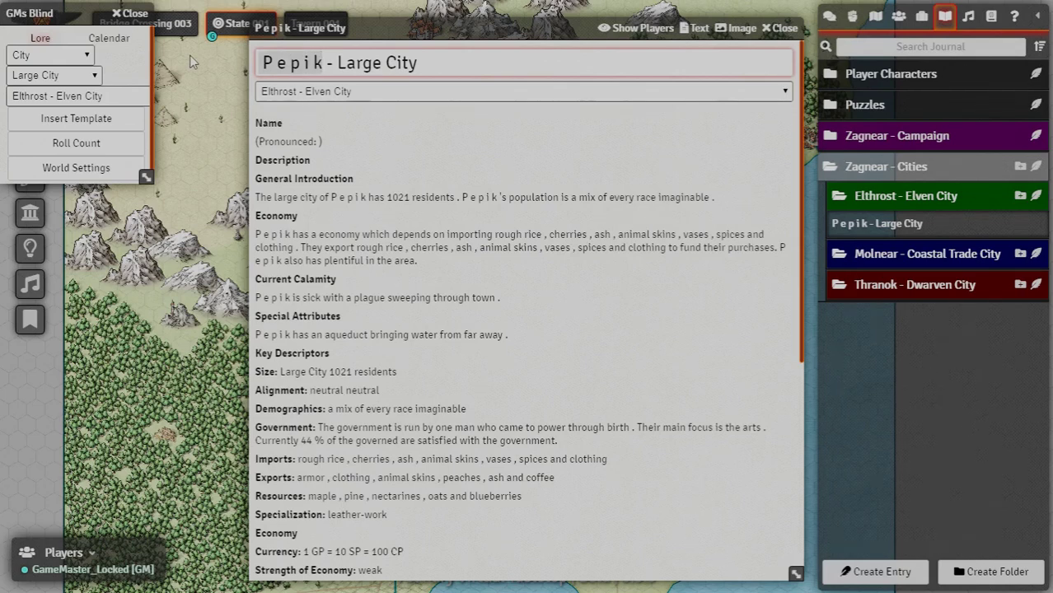
text(Elthrost)
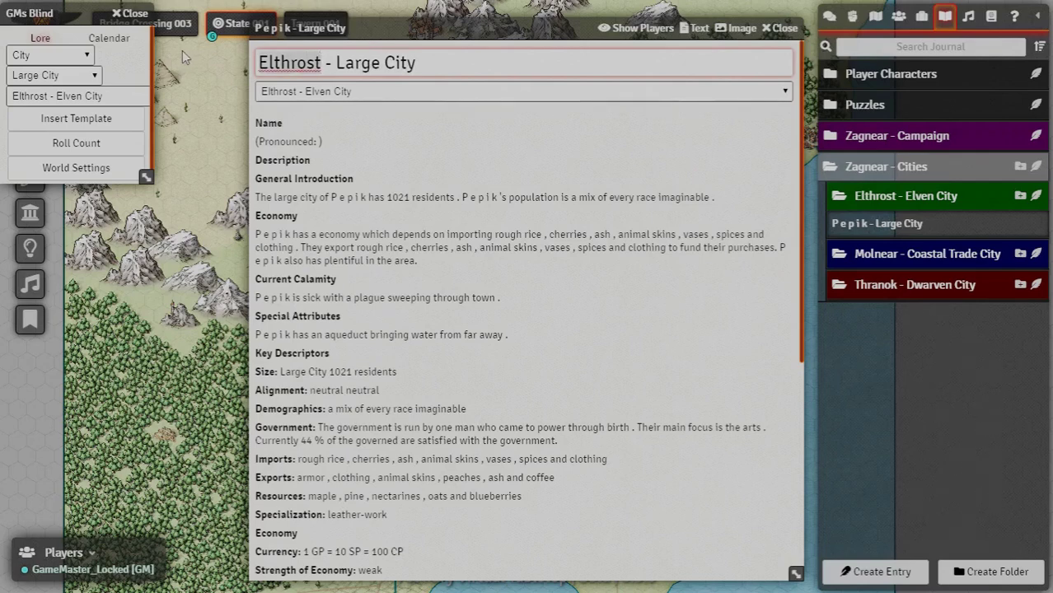
- Change the city name in the first line of the entry's text to Elthrost and save the text
click(780, 118)
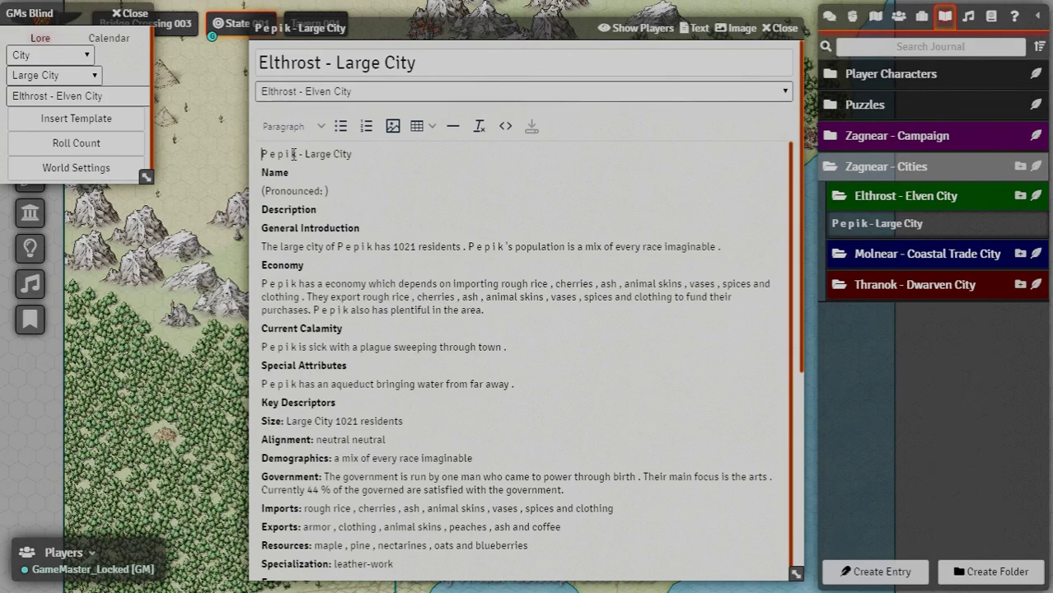
drag(295, 158, 261, 155)
text(Elthrost)
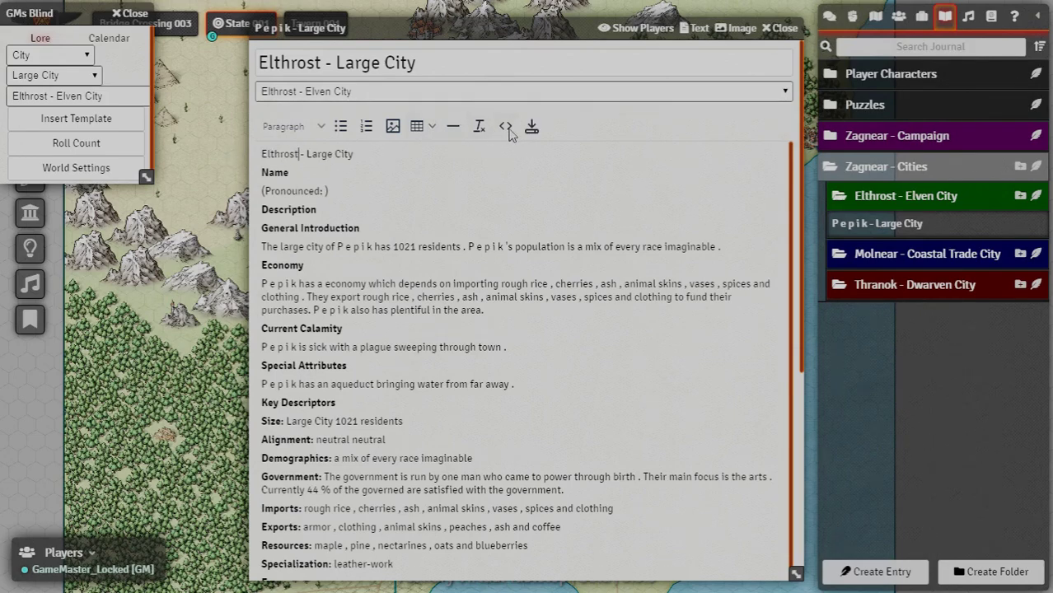
click(532, 128)
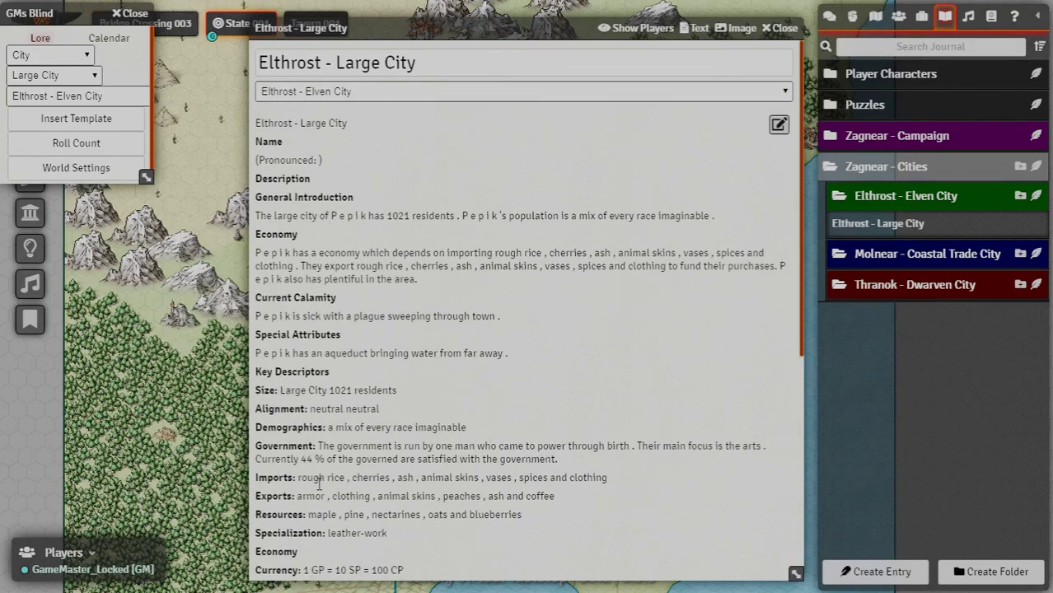
- Generate a District - Commercial - Medium entry from the city's Commercial districts and arrange it beside the city entry
scroll(319, 484, down, 5)
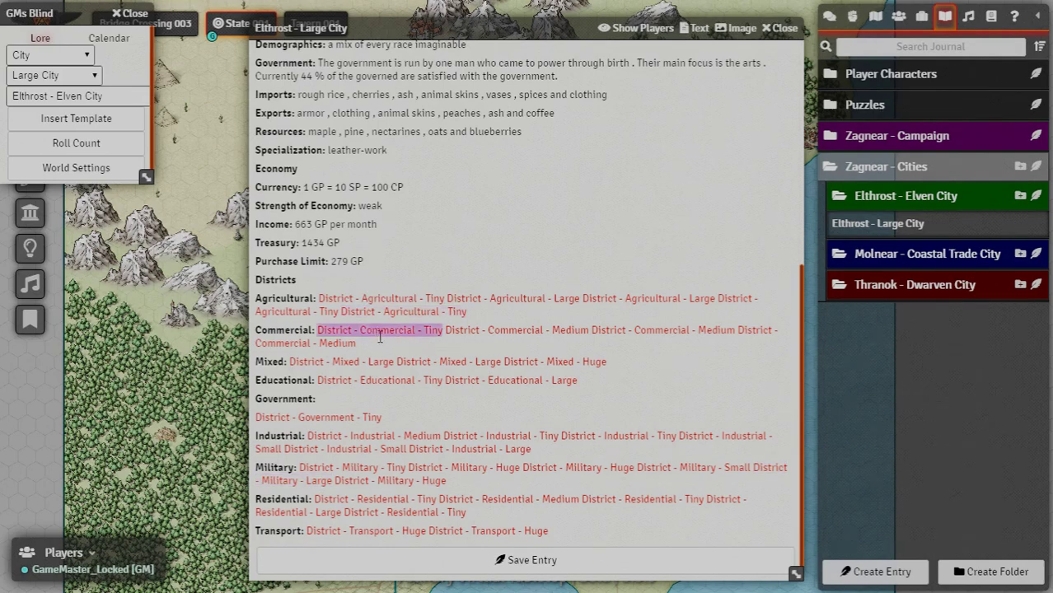
click(509, 332)
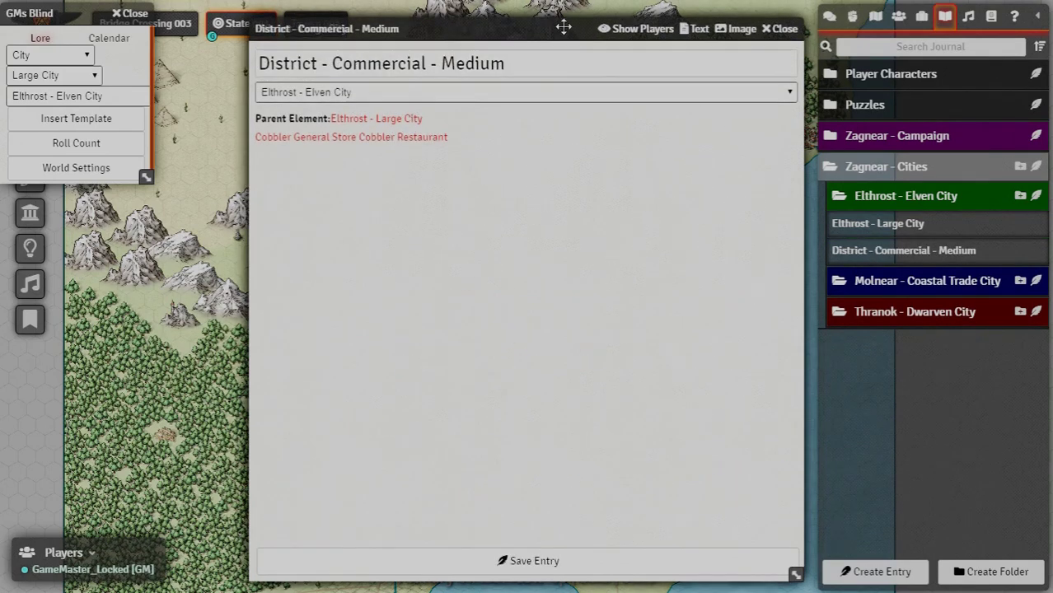
drag(563, 27, 811, 27)
drag(456, 25, 255, 28)
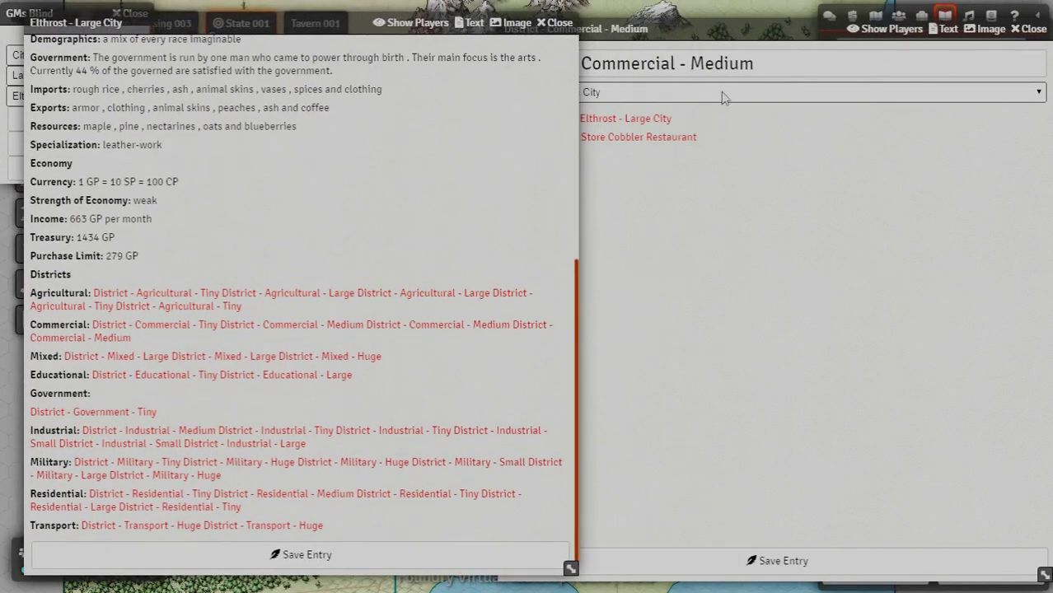
click(714, 33)
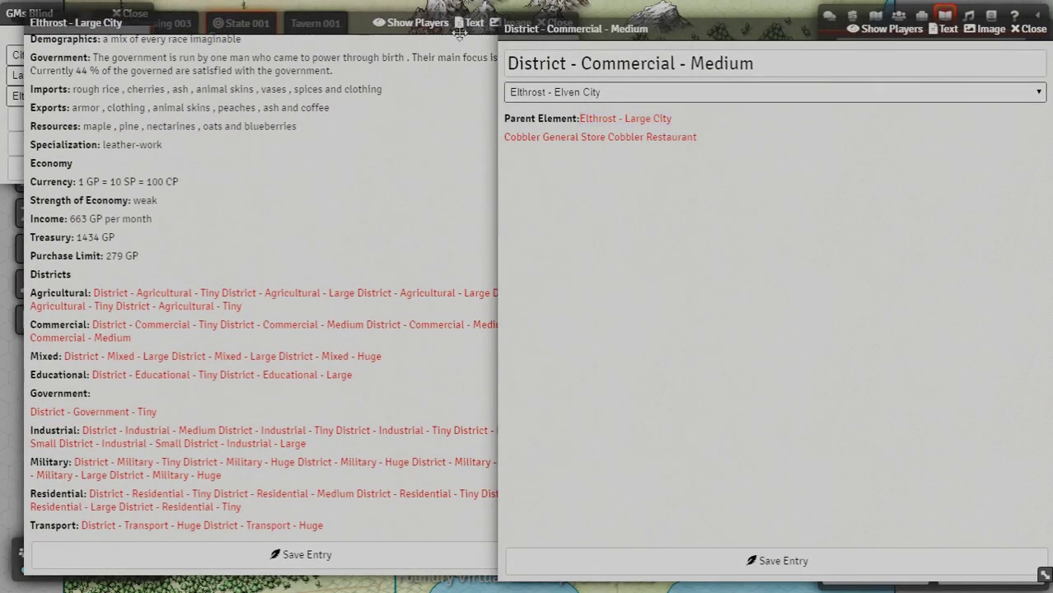
click(333, 23)
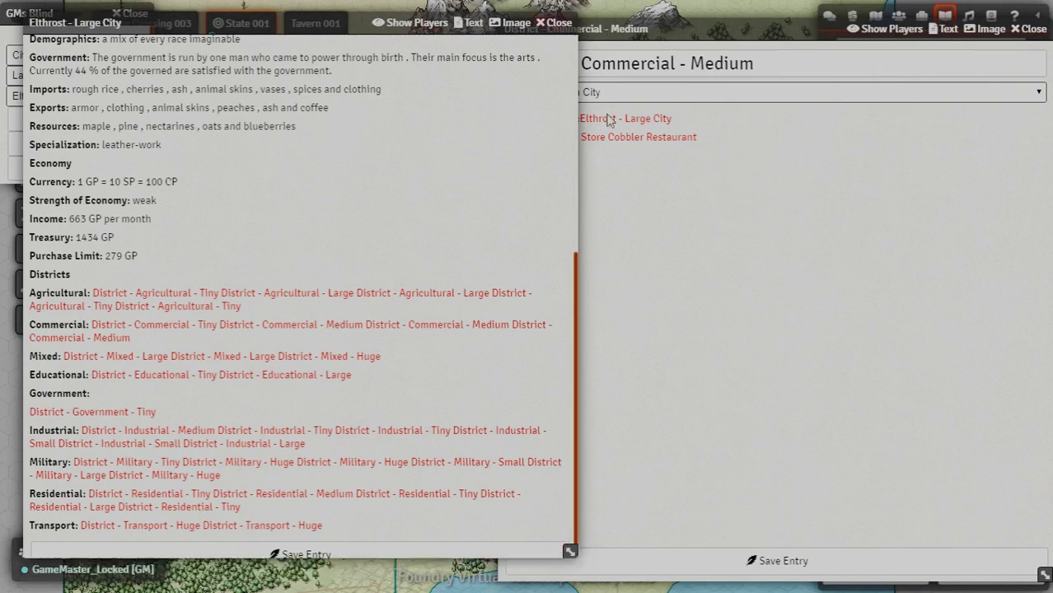
- Follow the district's Parent Element link back to Elthrost - Large City and close the district entry
click(610, 121)
click(616, 121)
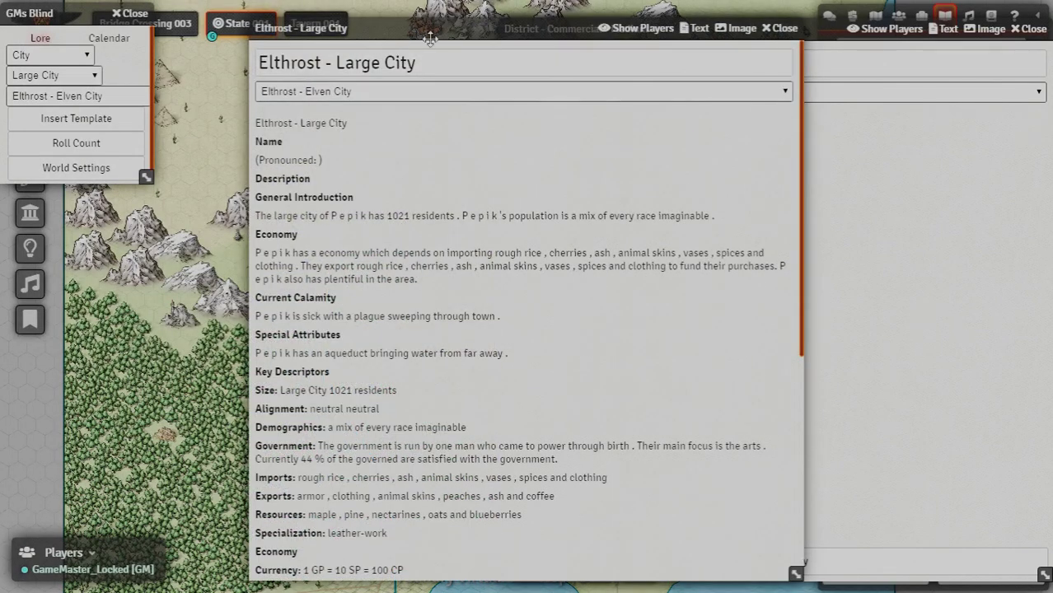
drag(430, 39, 198, 26)
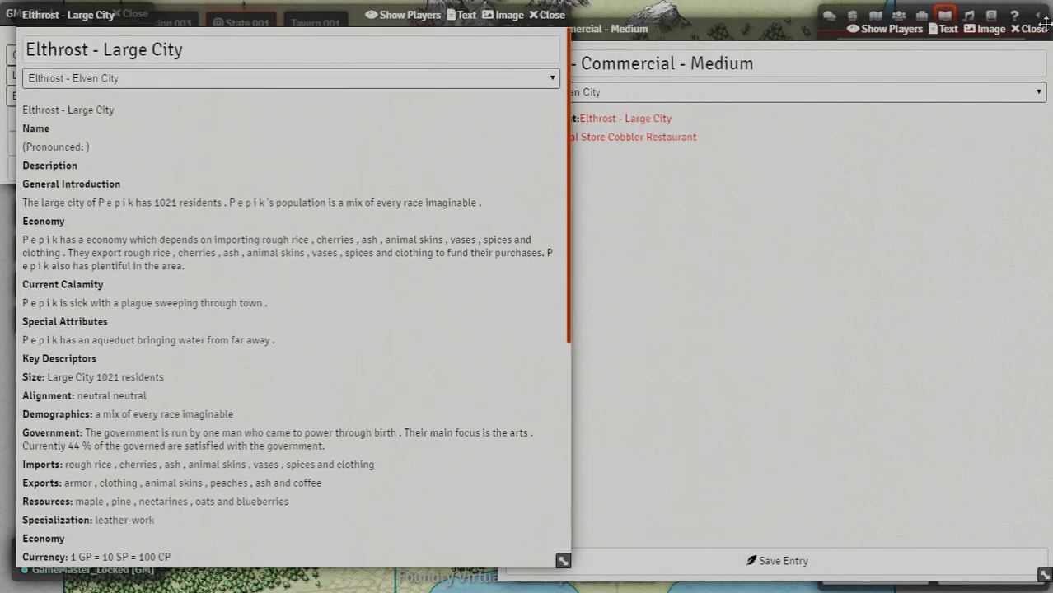
click(546, 14)
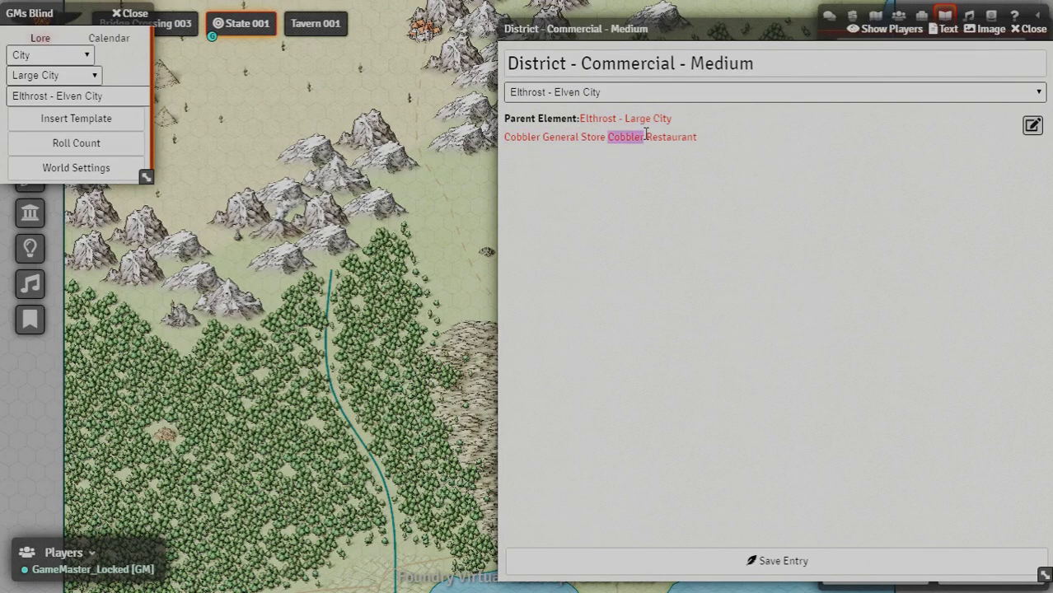
click(626, 118)
click(1032, 29)
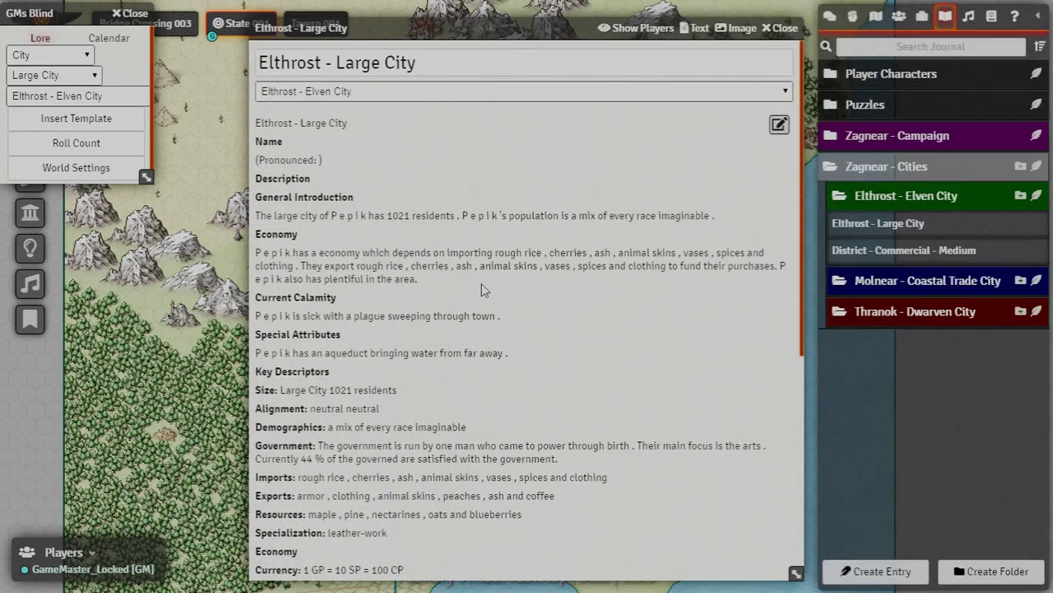
- Generate another District - Commercial - Medium from the city's Commercial districts, and generate the tavern listed in it
scroll(387, 373, down, 4)
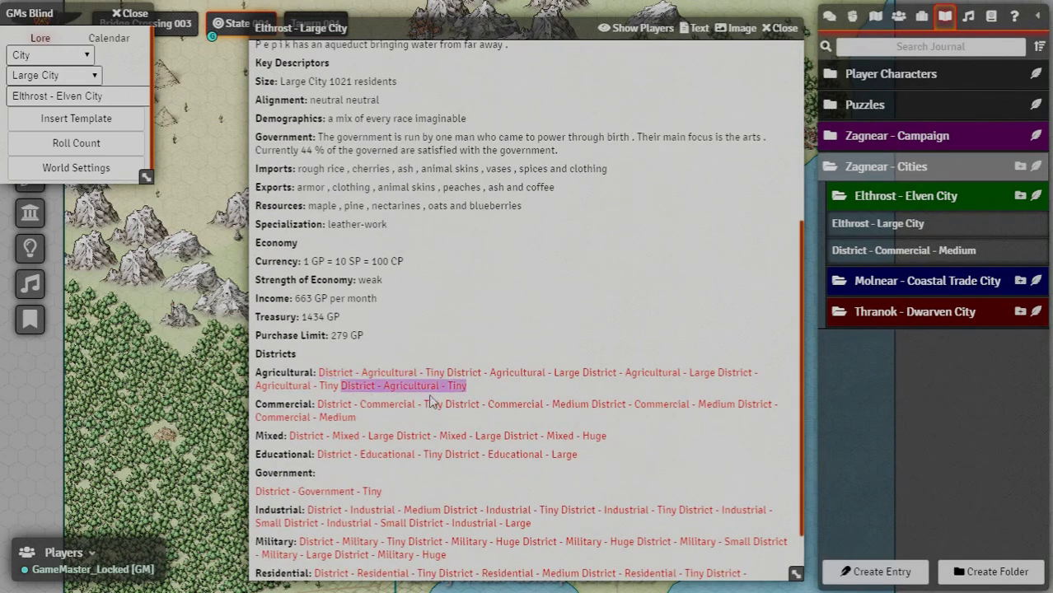
click(647, 405)
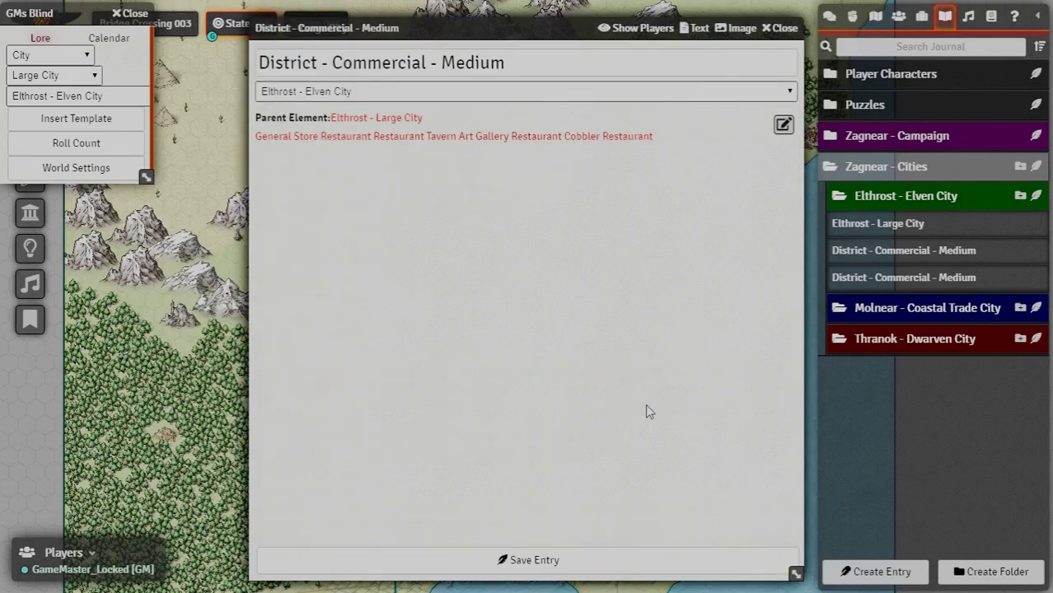
click(441, 136)
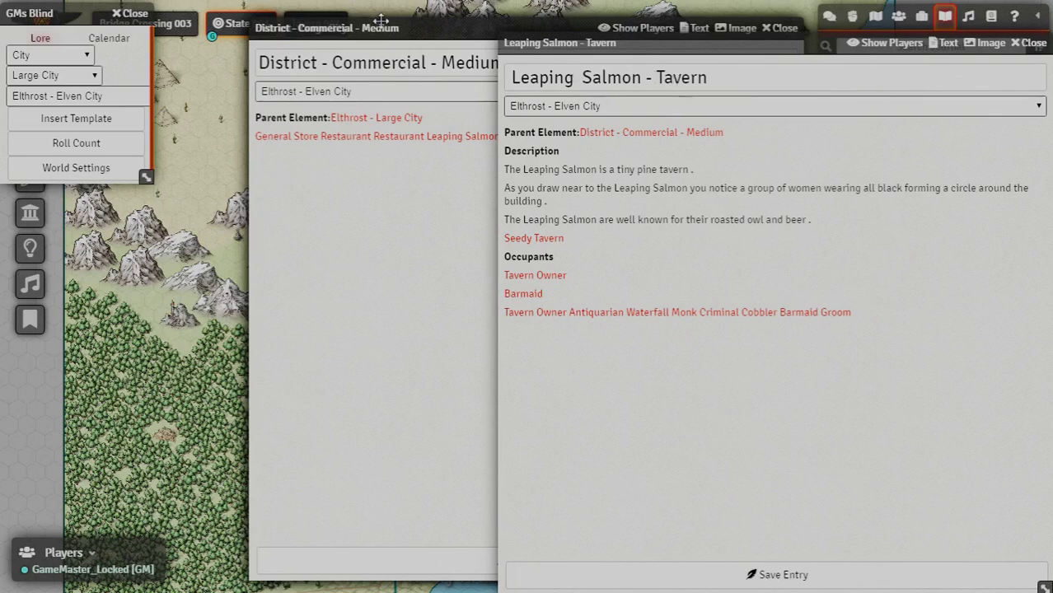
- Reopen the Leaping Salmon - Tavern entry from its district's link and close the district entry
drag(387, 28, 50, 32)
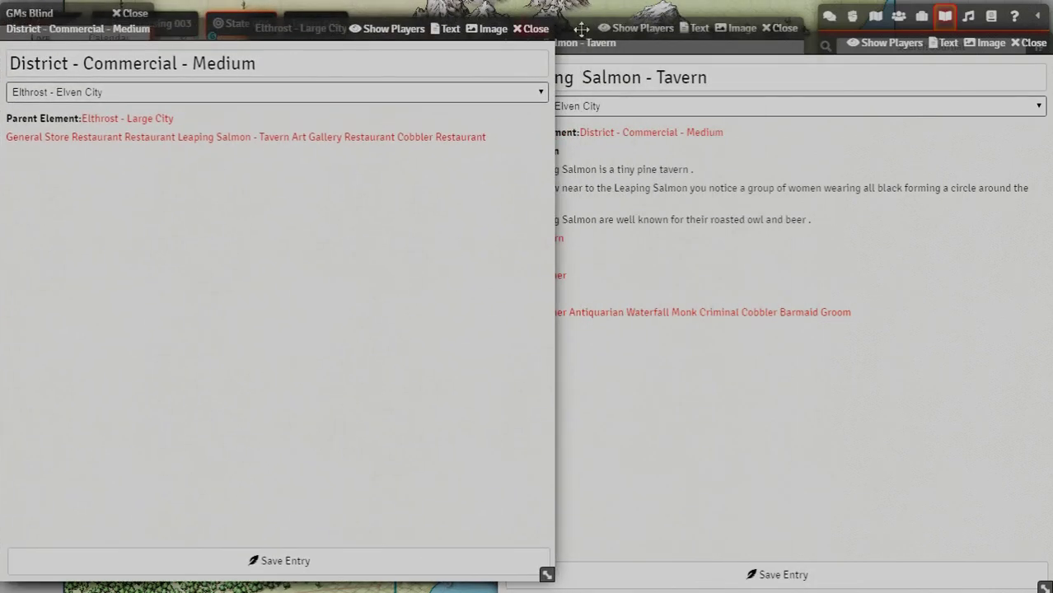
click(671, 45)
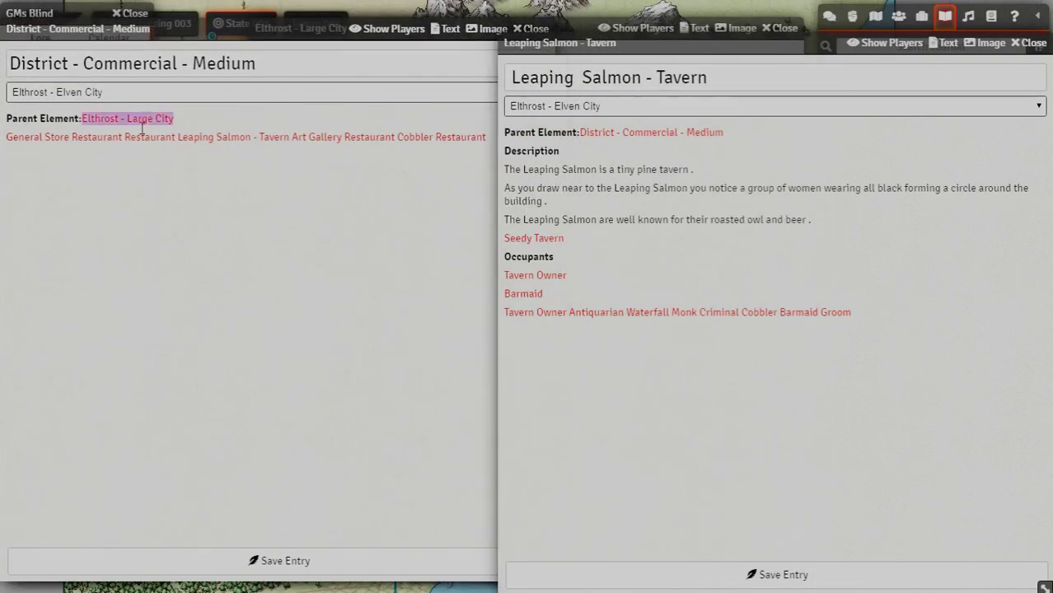
click(222, 138)
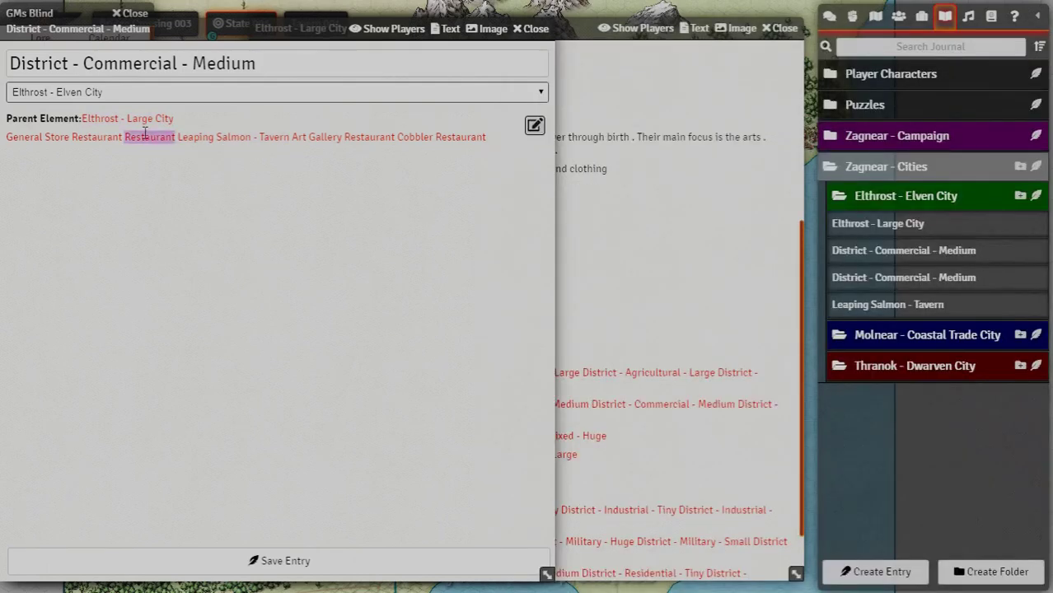
click(235, 138)
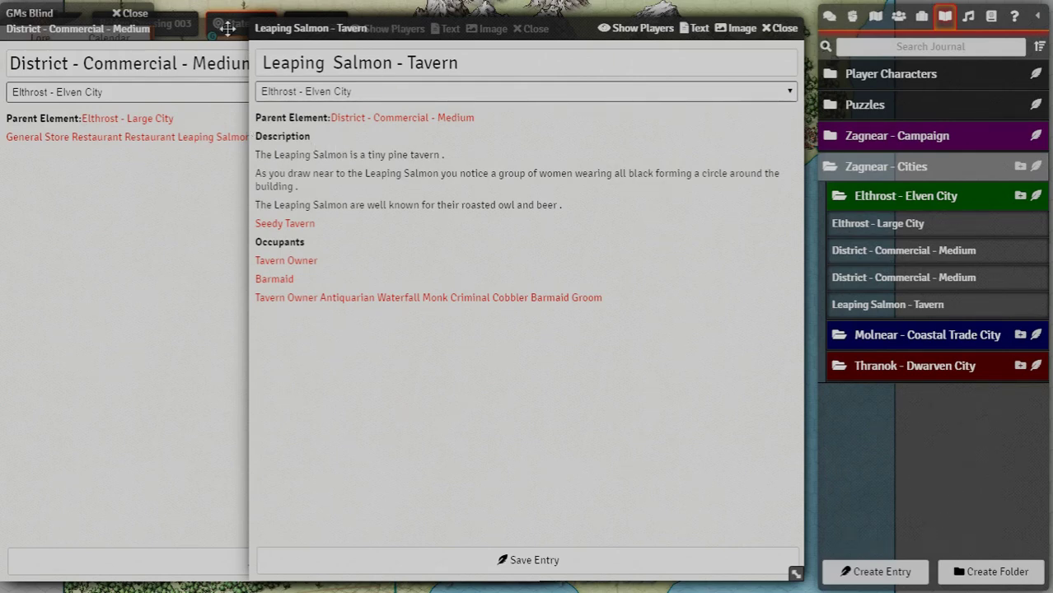
drag(387, 33, 707, 31)
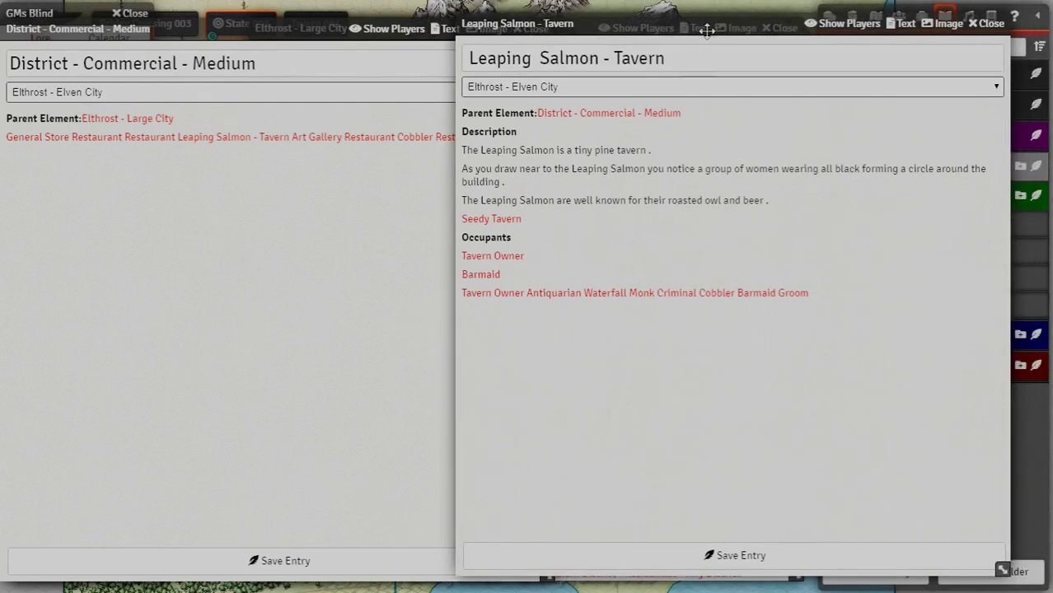
click(293, 28)
click(541, 31)
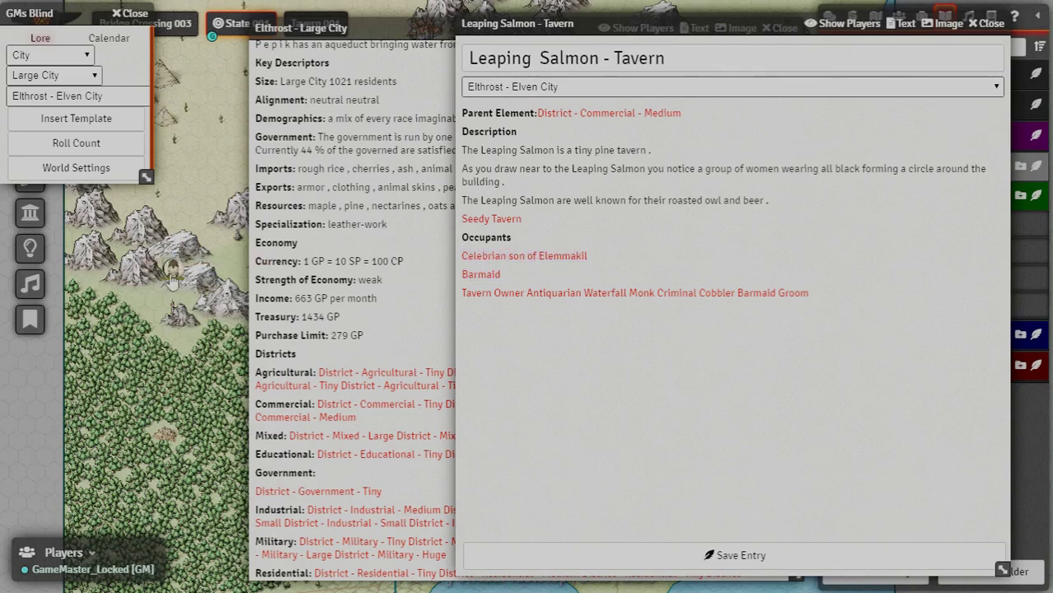
- Open the tavern owner's character sheet from the map token and read the biography's personality and ideal
scroll(154, 295, up, 5)
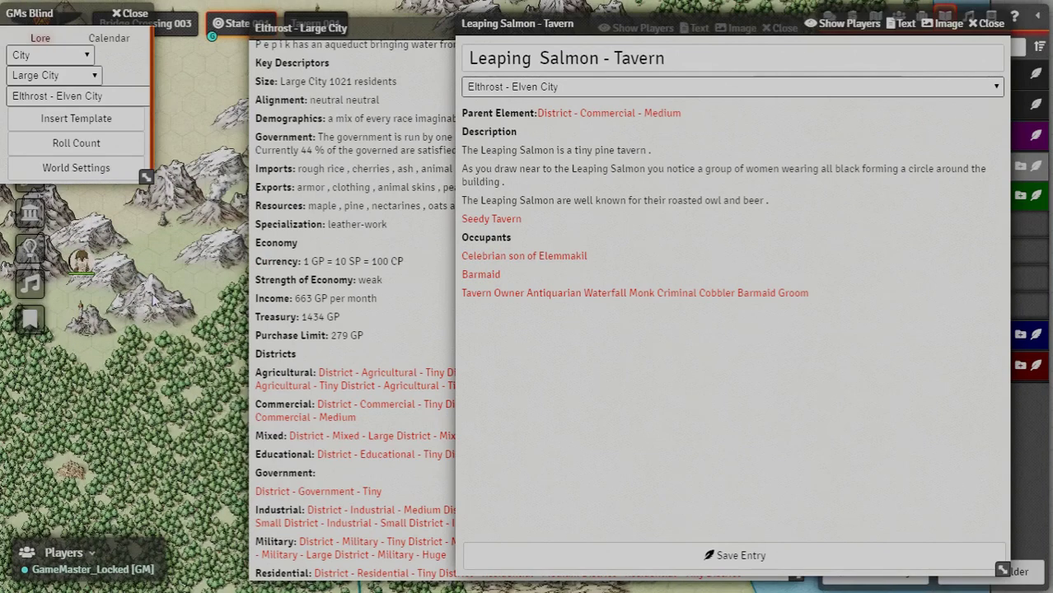
double_click(80, 265)
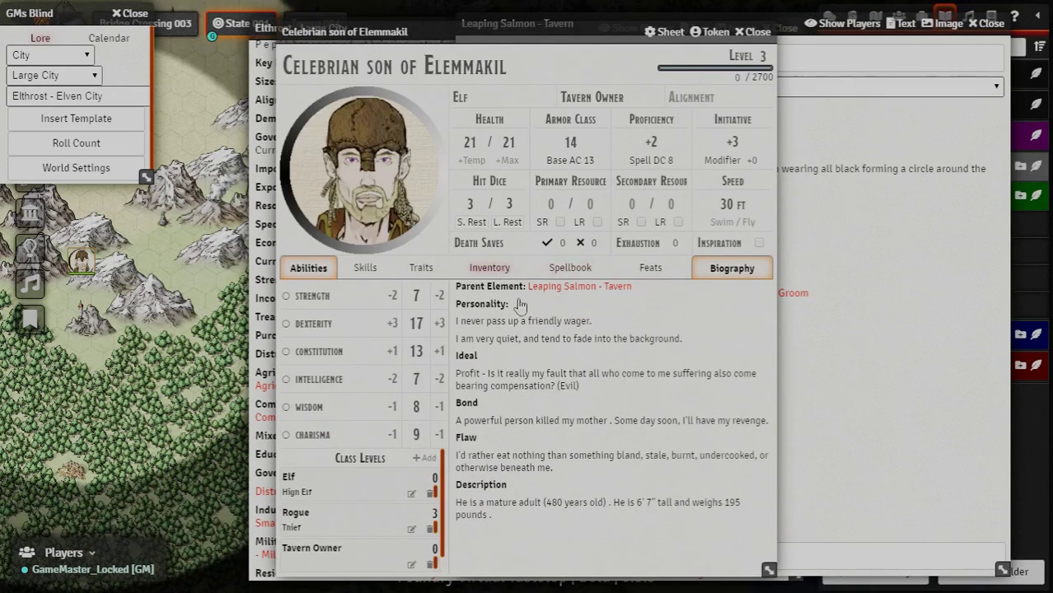
drag(456, 303, 717, 527)
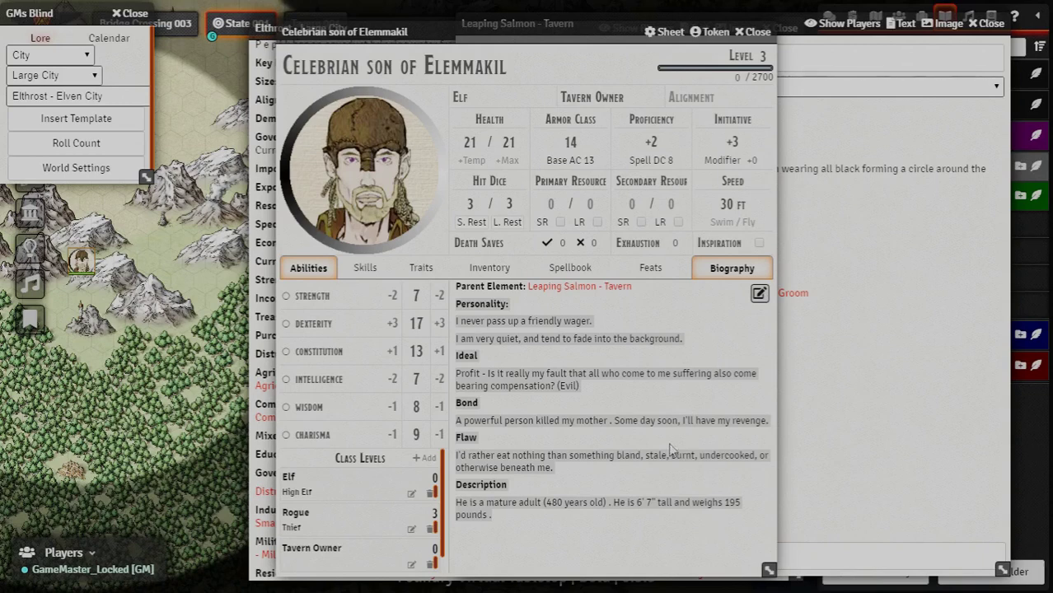
click(591, 322)
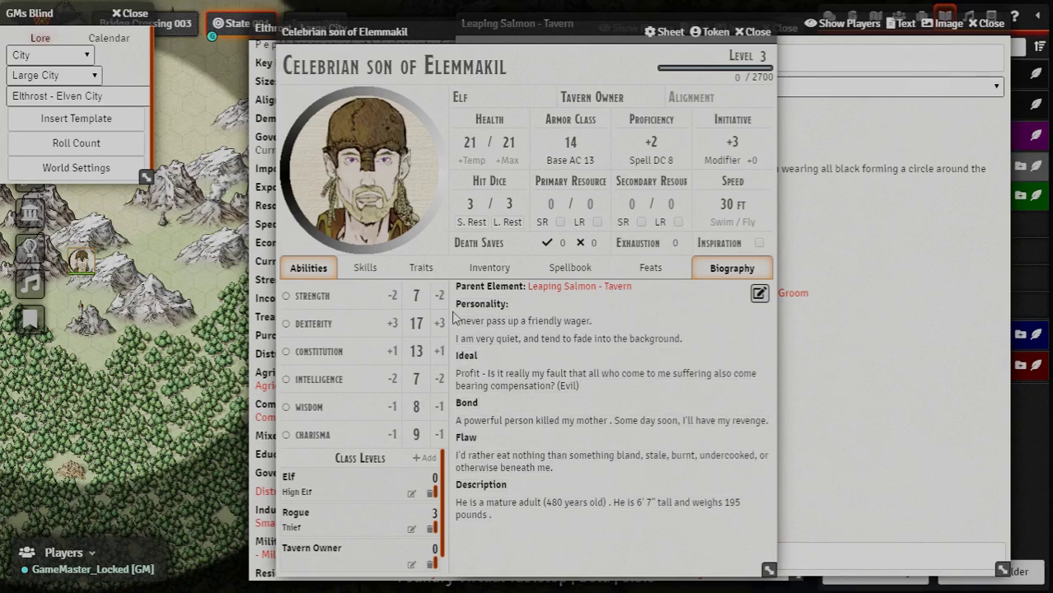
drag(591, 322, 453, 318)
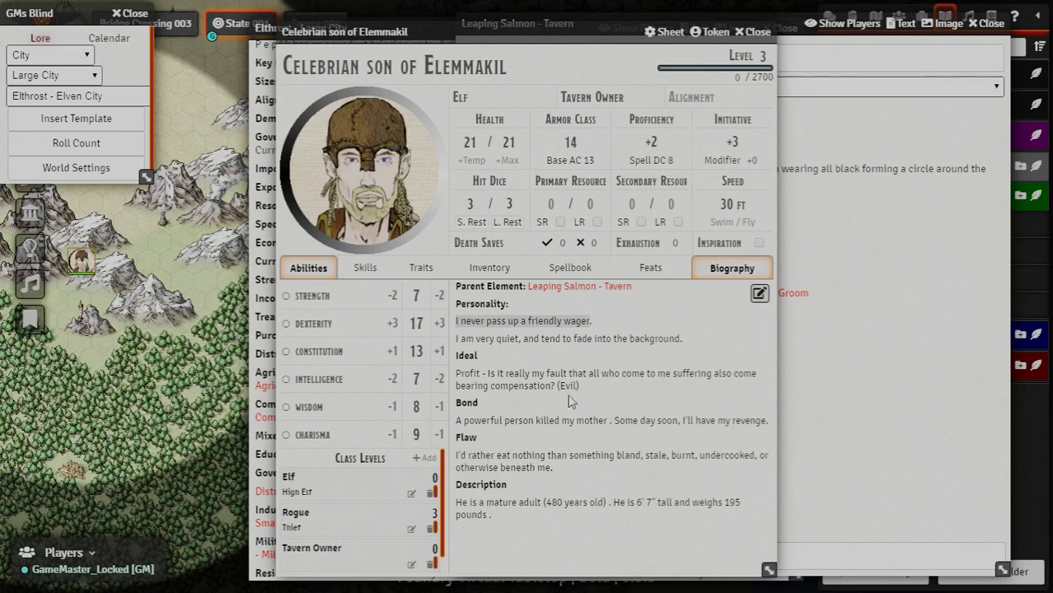
drag(582, 388, 456, 372)
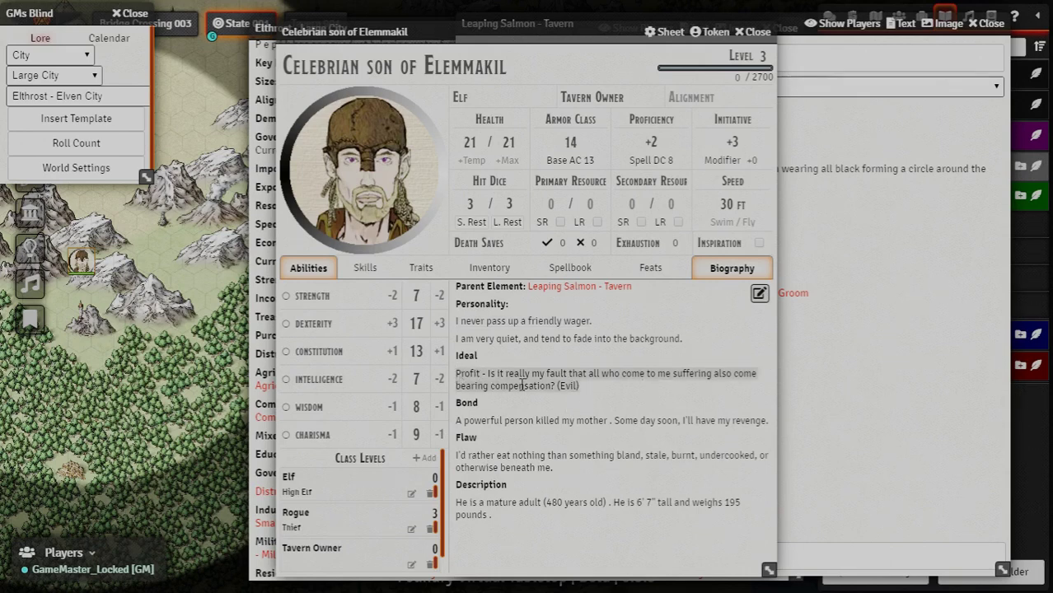
click(580, 386)
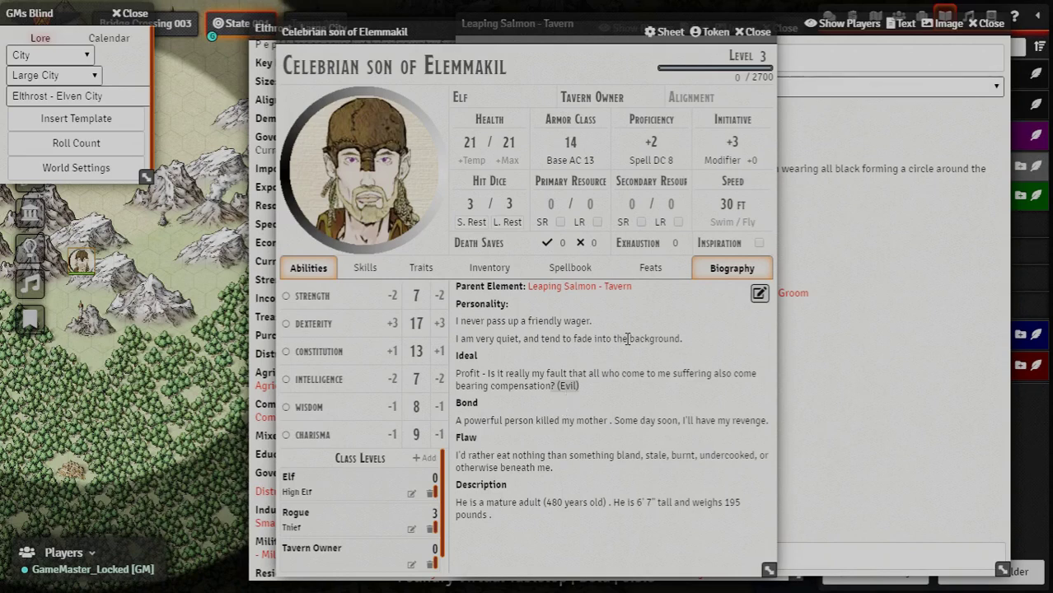
click(756, 32)
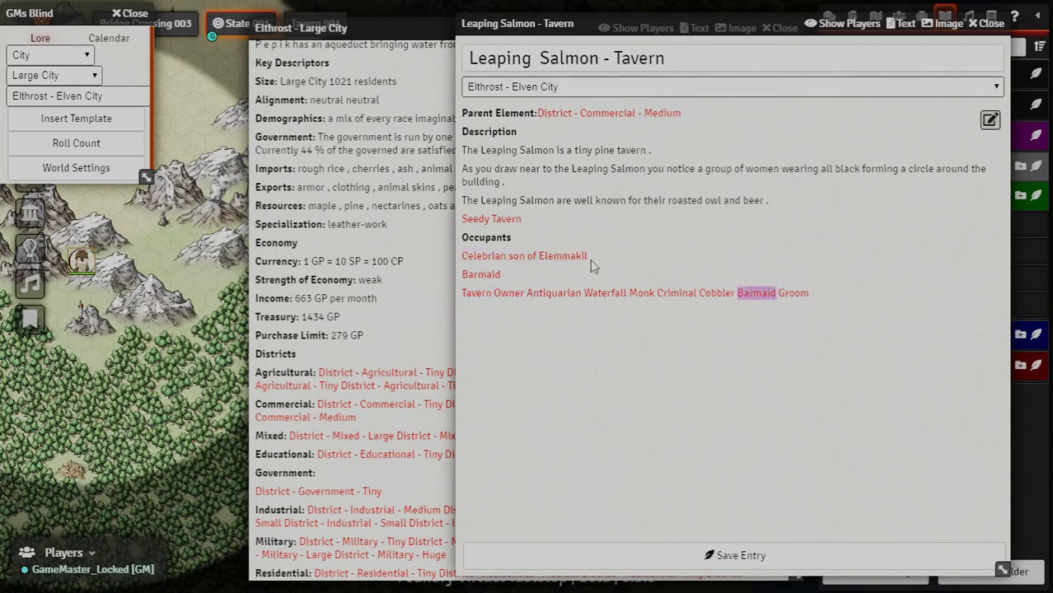
- View the tavern owner's character sheet through the tavern's Occupants link and close it again
click(550, 256)
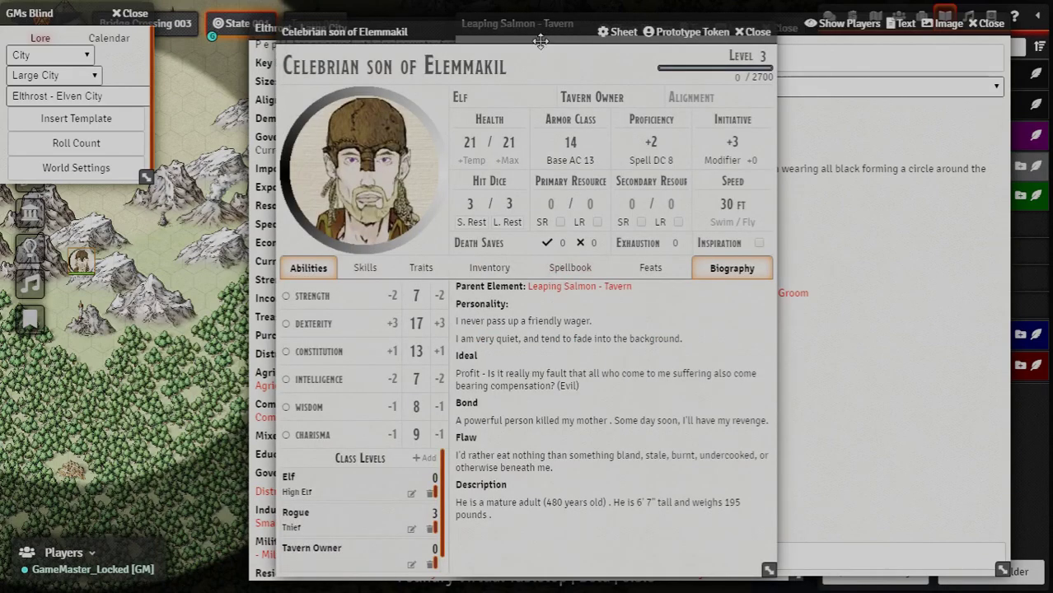
drag(533, 38, 482, 31)
click(481, 28)
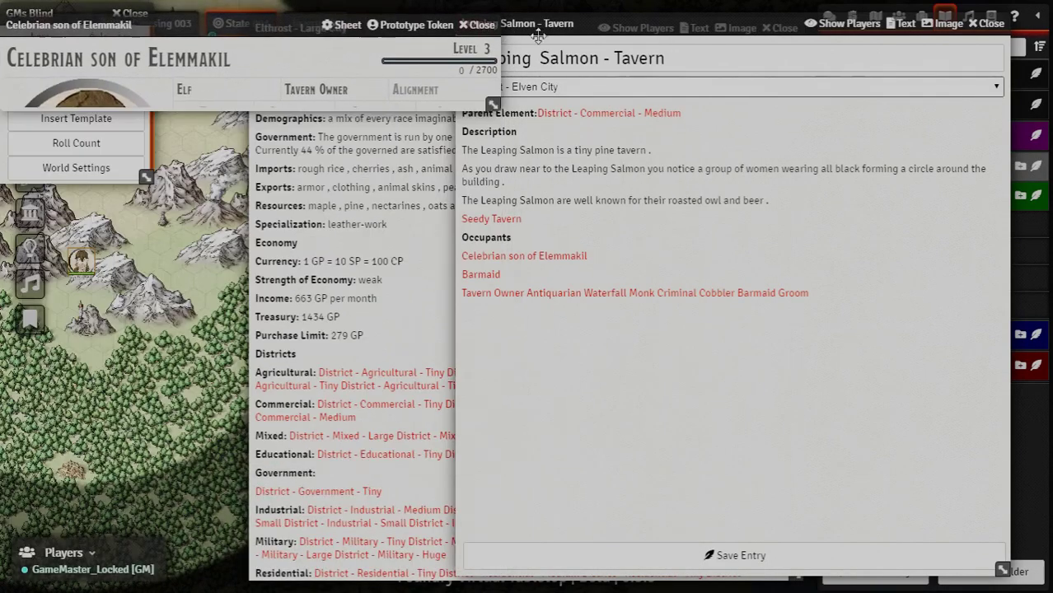
- Return to the tavern's parent commercial district and generate its General Store together with the store's goods list
click(588, 115)
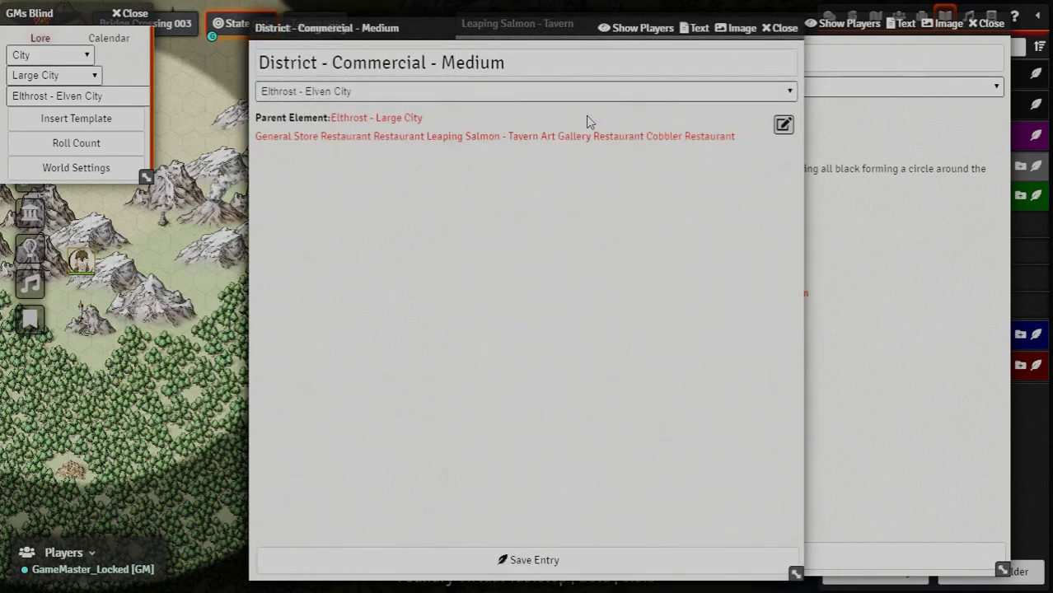
click(290, 137)
click(289, 173)
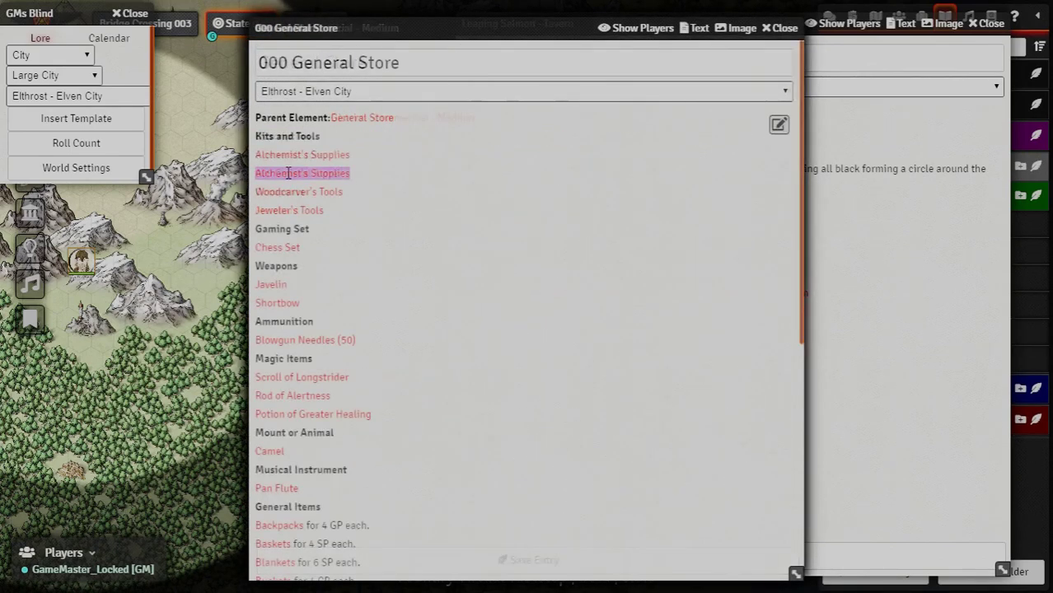
- Move the 000 General Store goods list aside and close the General Store and commercial district entries behind it
drag(376, 28, 628, 43)
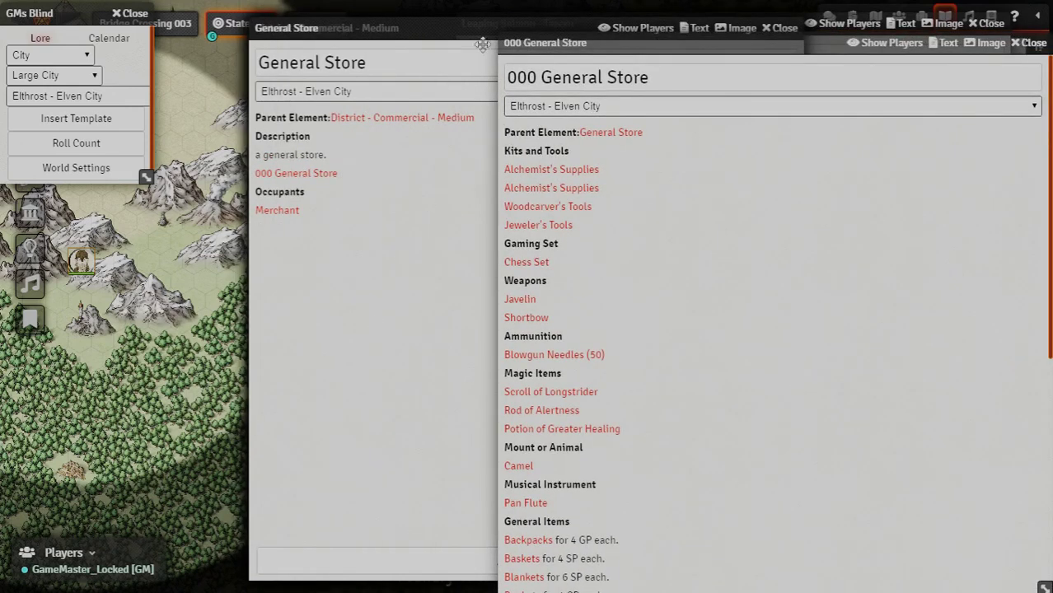
drag(482, 43, 145, 25)
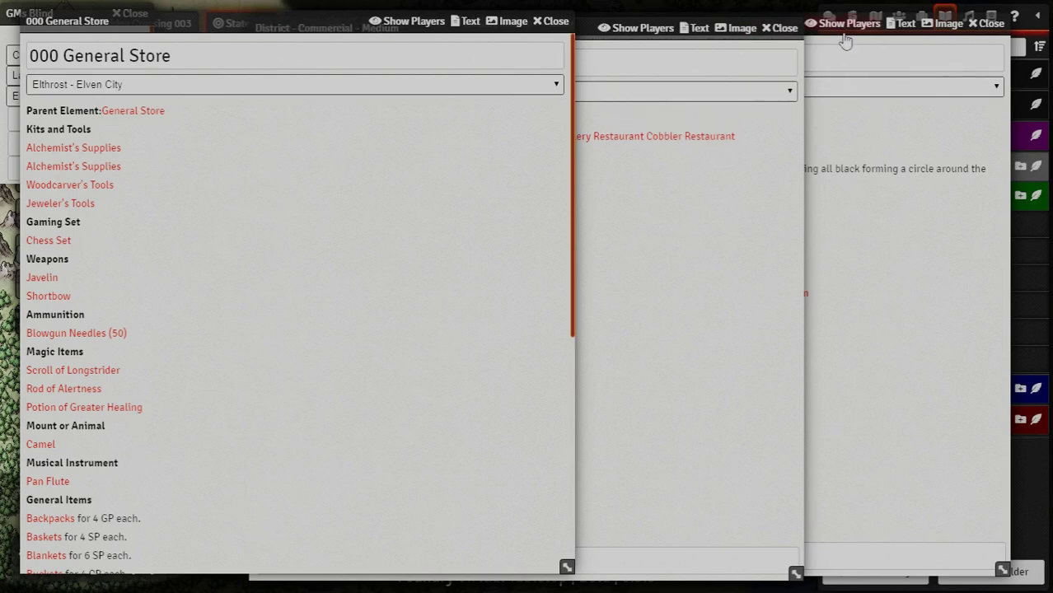
click(782, 28)
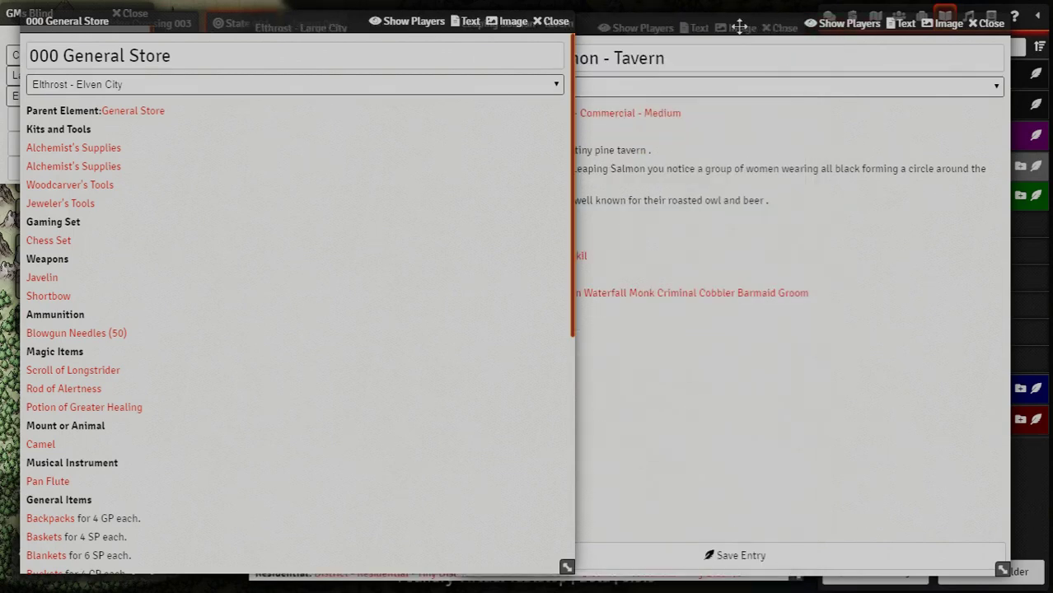
- Open the tavern owner's character sheet from the Leaping Salmon - Tavern entry, place it beside the goods list and show its inventory
click(739, 28)
click(523, 255)
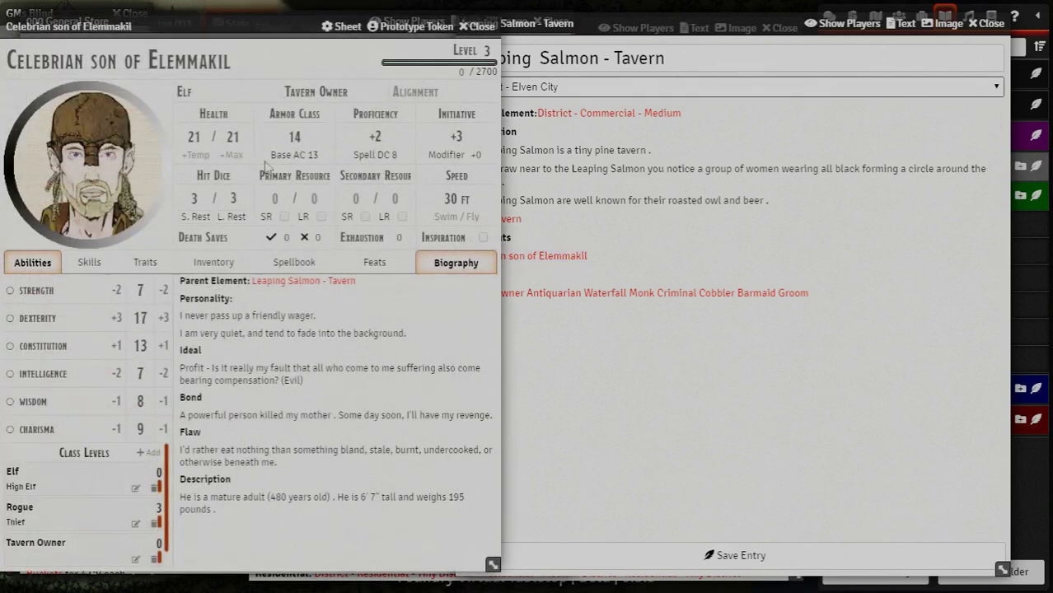
drag(190, 30, 741, 55)
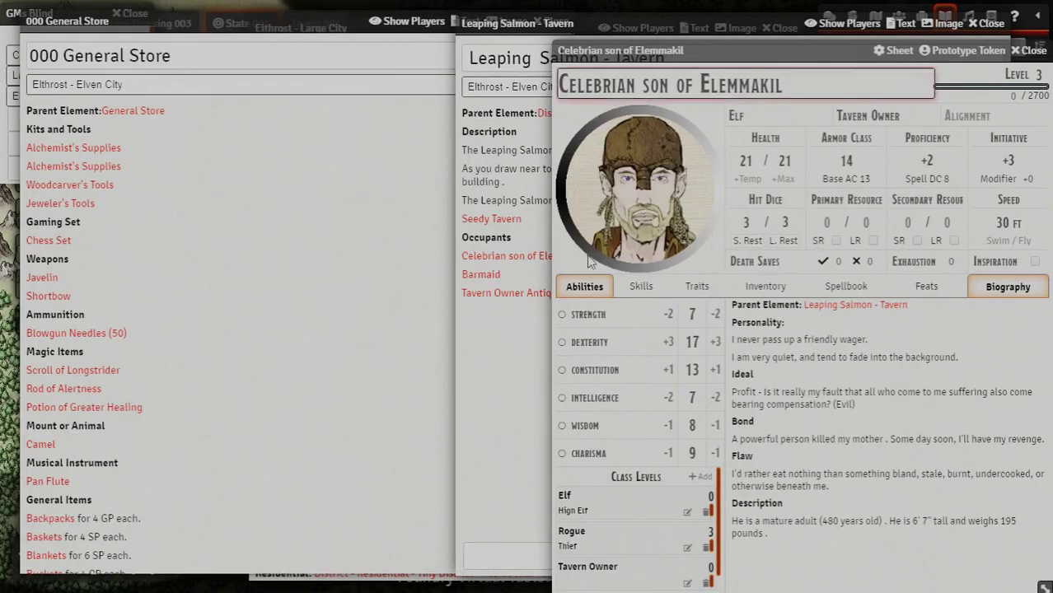
click(758, 288)
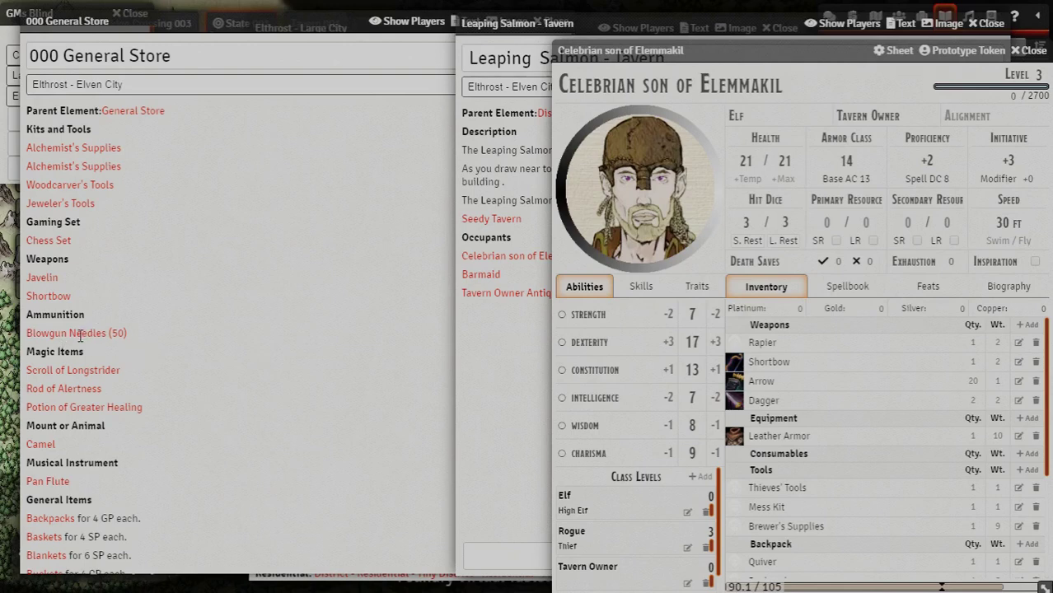
- Add the Blowgun Needles (50), Alchemist's Supplies and Parchment (One Sheet) from the goods list to the tavern owner's inventory
drag(80, 332, 446, 271)
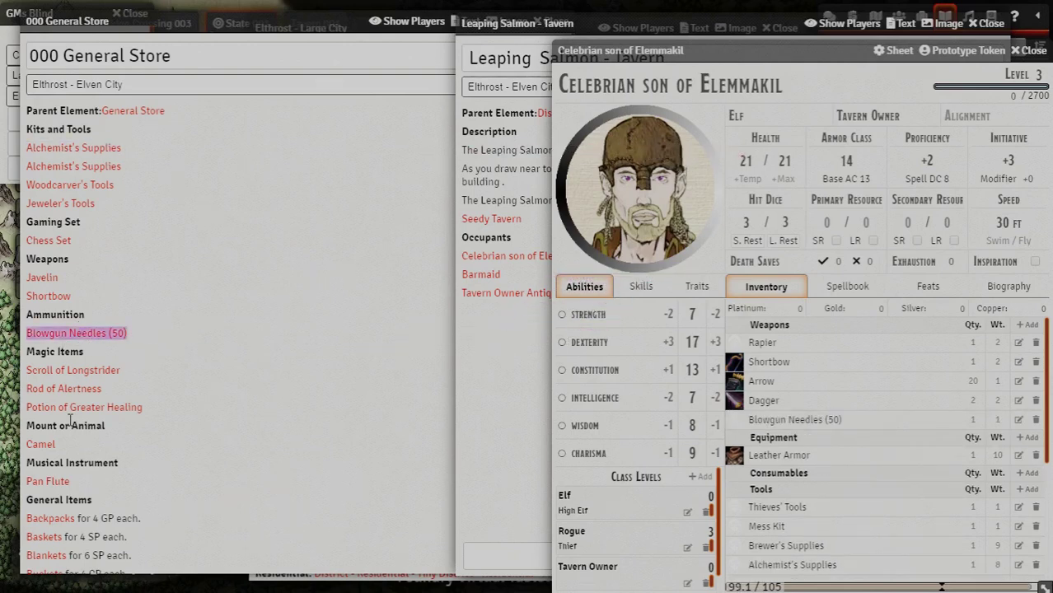
scroll(76, 457, down, 3)
drag(62, 473, 624, 251)
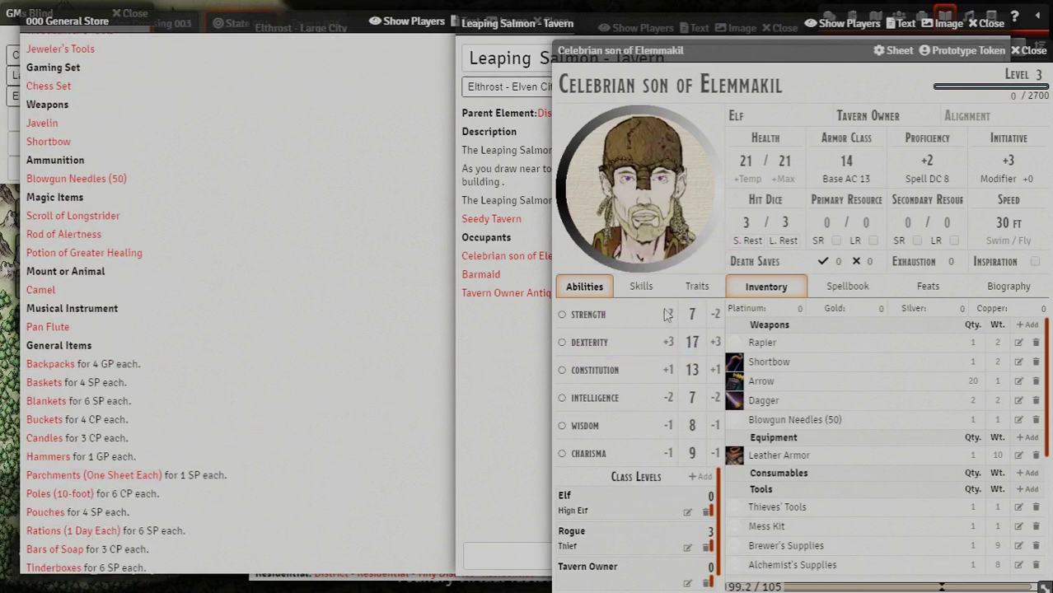
scroll(797, 444, down, 3)
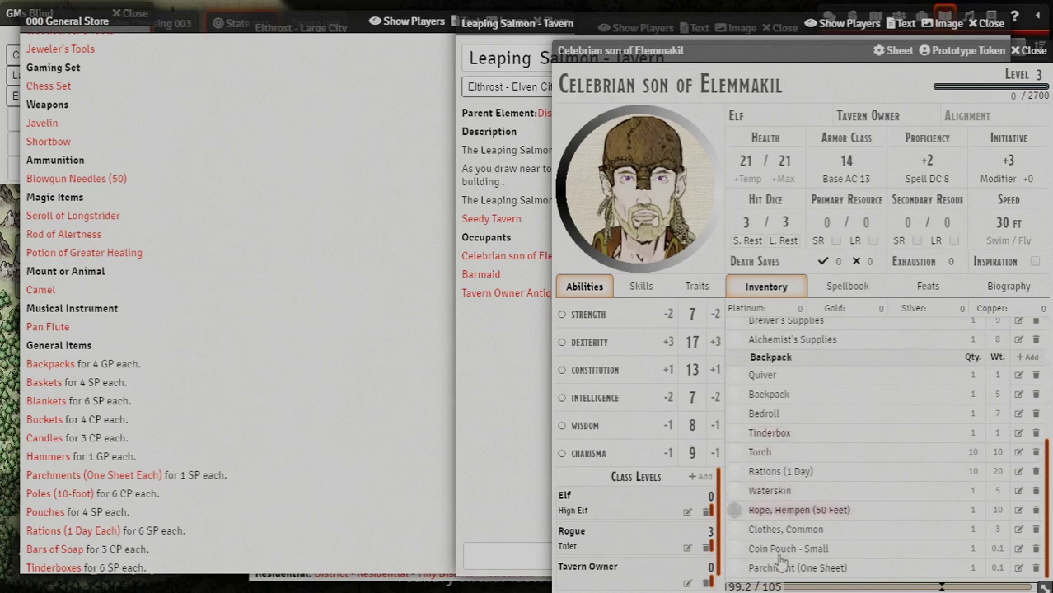
scroll(864, 409, up, 3)
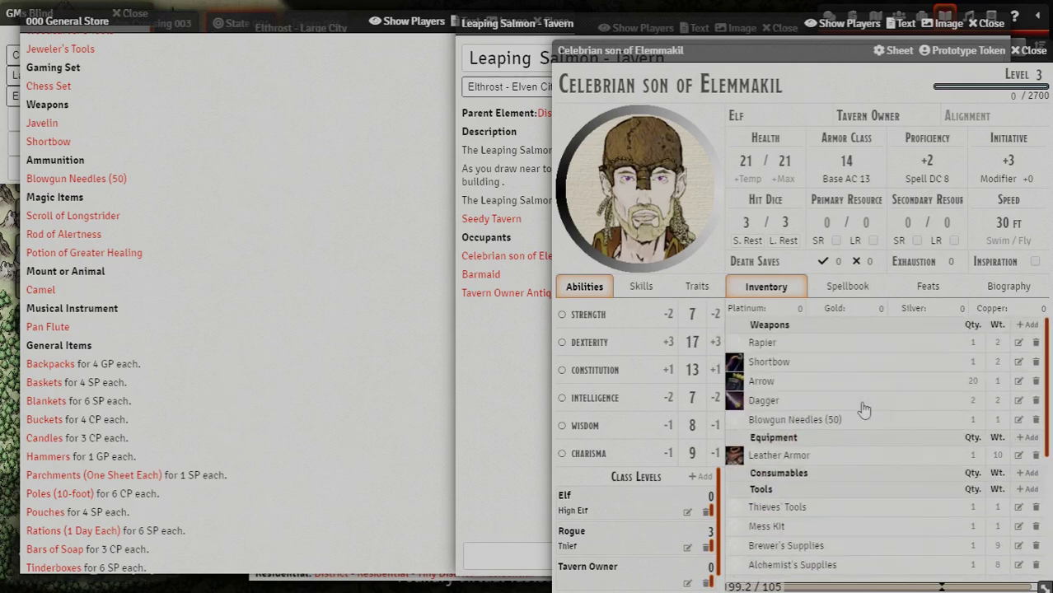
- Bring the 000 General Store goods list to the front and review its tools, weapons and ammunition
drag(241, 14, 299, 20)
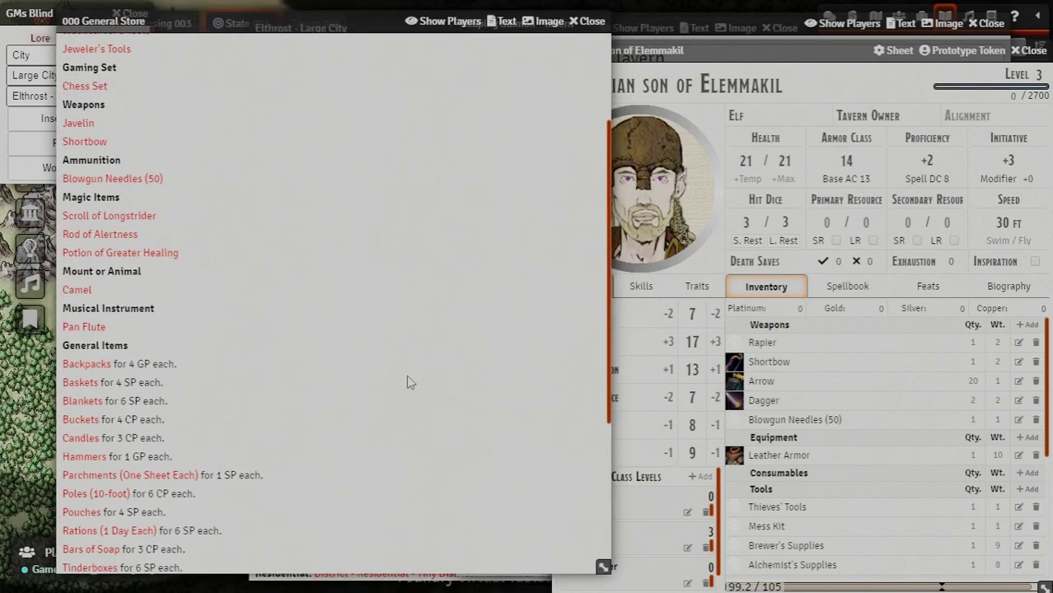
scroll(221, 365, up, 3)
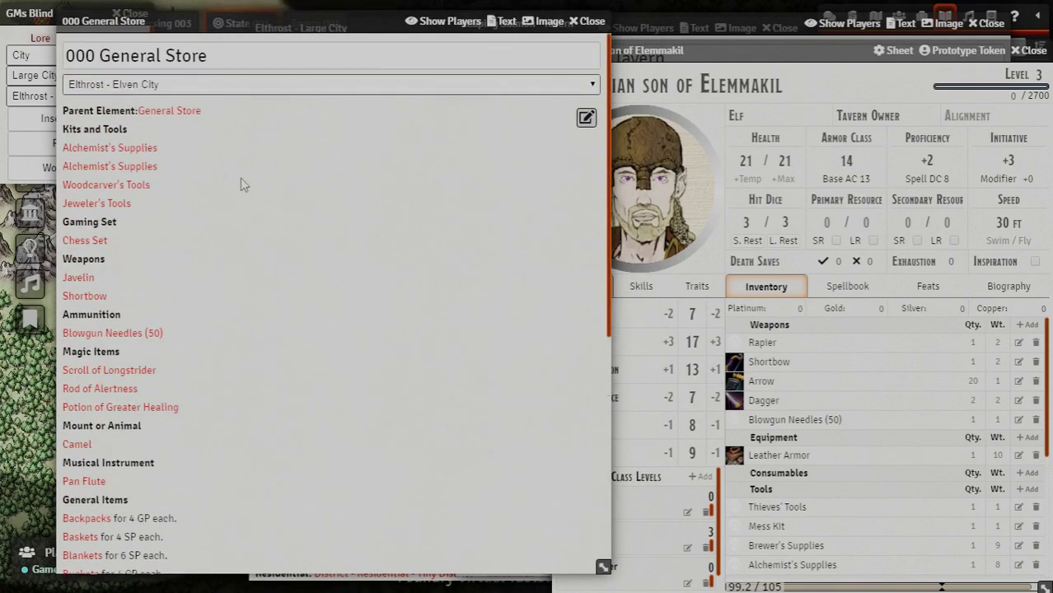
triple_click(108, 335)
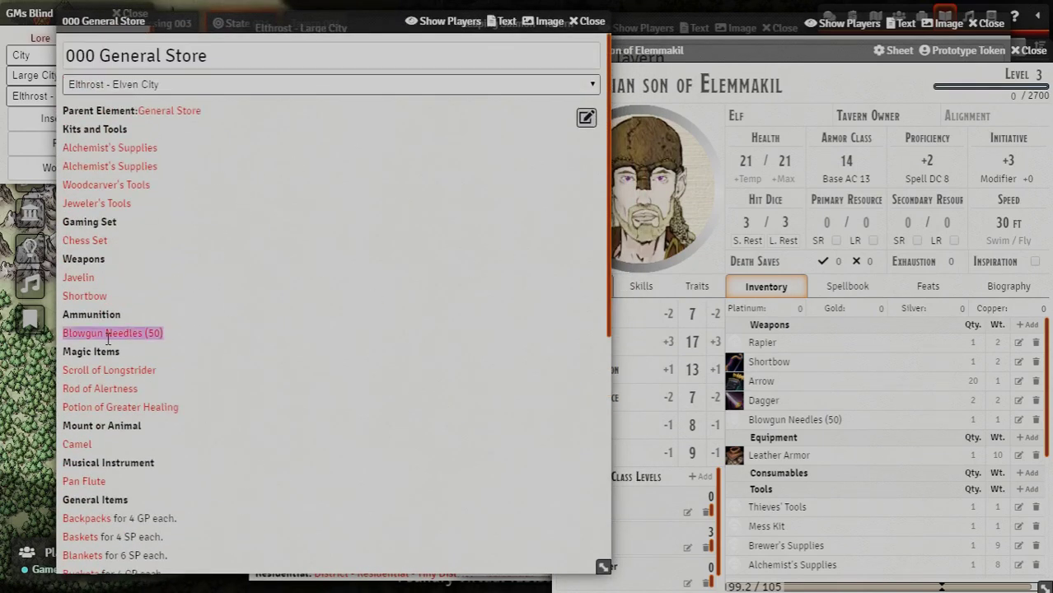
drag(65, 203, 381, 224)
click(380, 223)
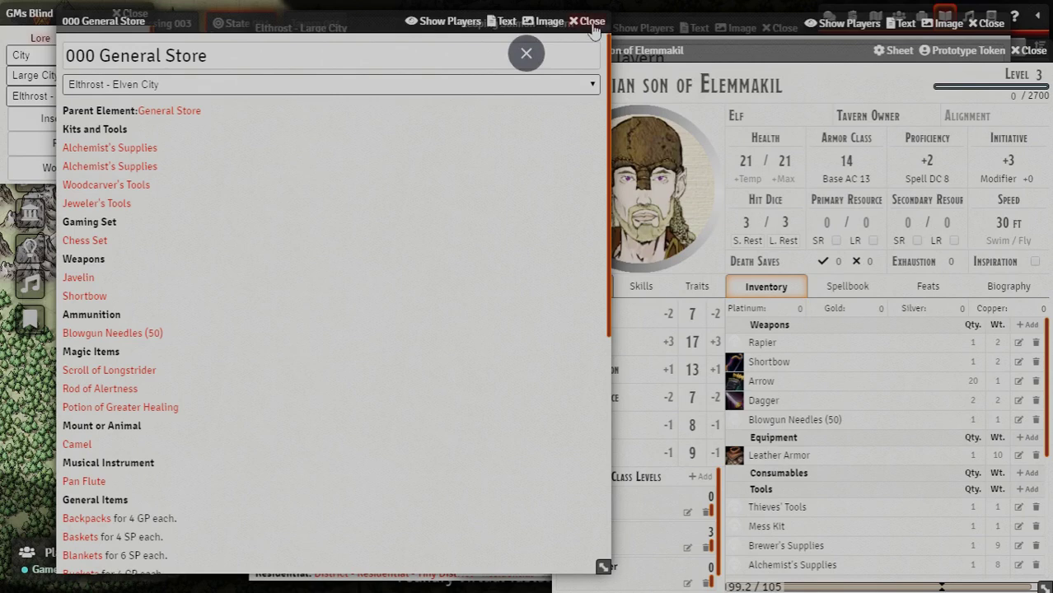
- Close the goods list, the tavern owner's sheet, the tavern entry and the Elthrost - Large City entry
click(591, 23)
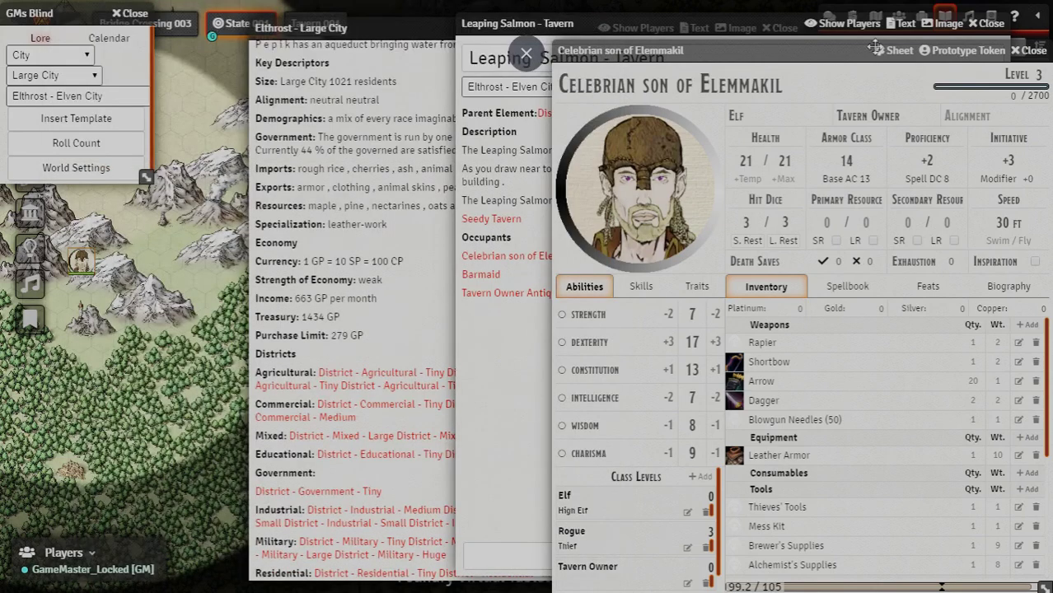
click(1032, 50)
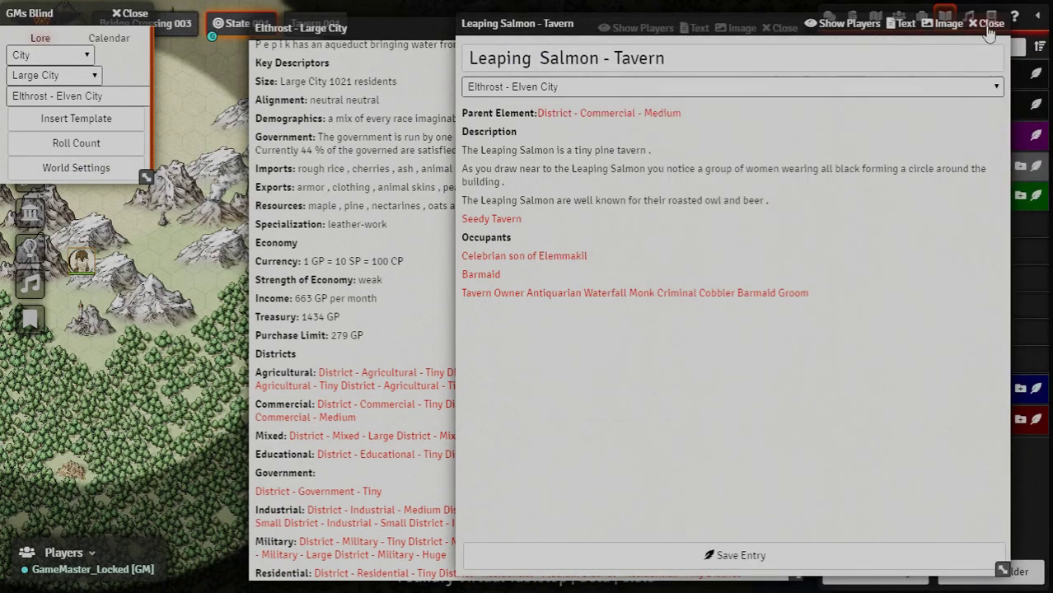
click(987, 24)
click(789, 28)
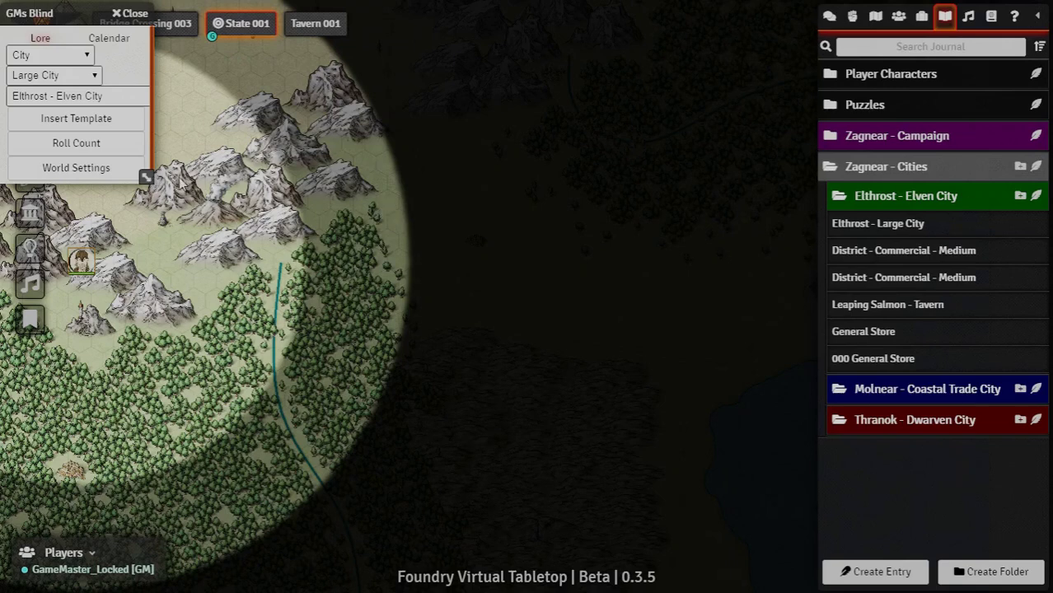
- Open the World Settings and the Zagnear - Cities folder's region settings and place them side by side
click(101, 175)
drag(196, 68, 170, 58)
right_click(940, 169)
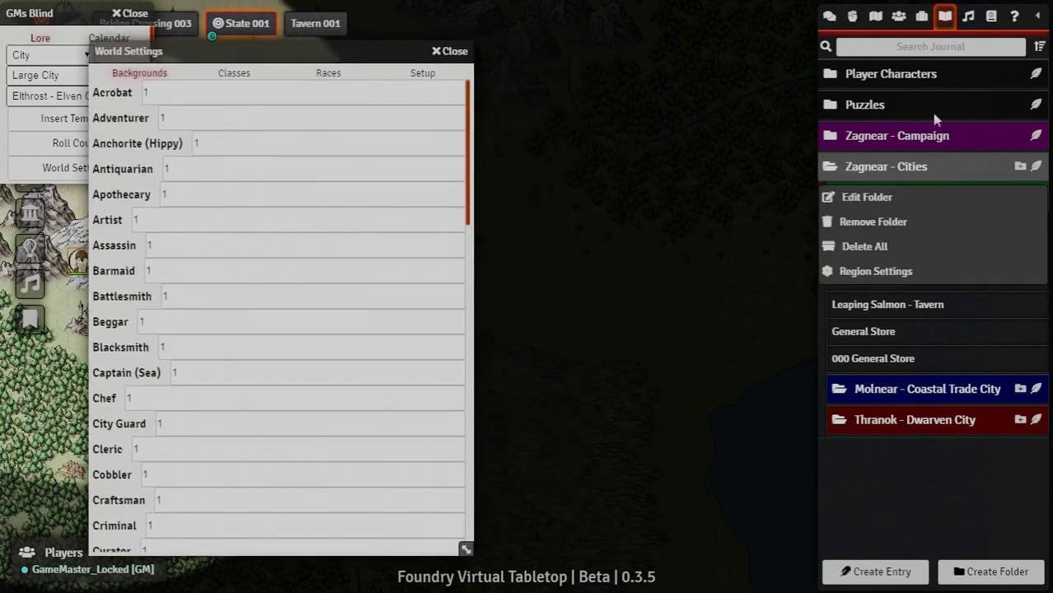
click(875, 271)
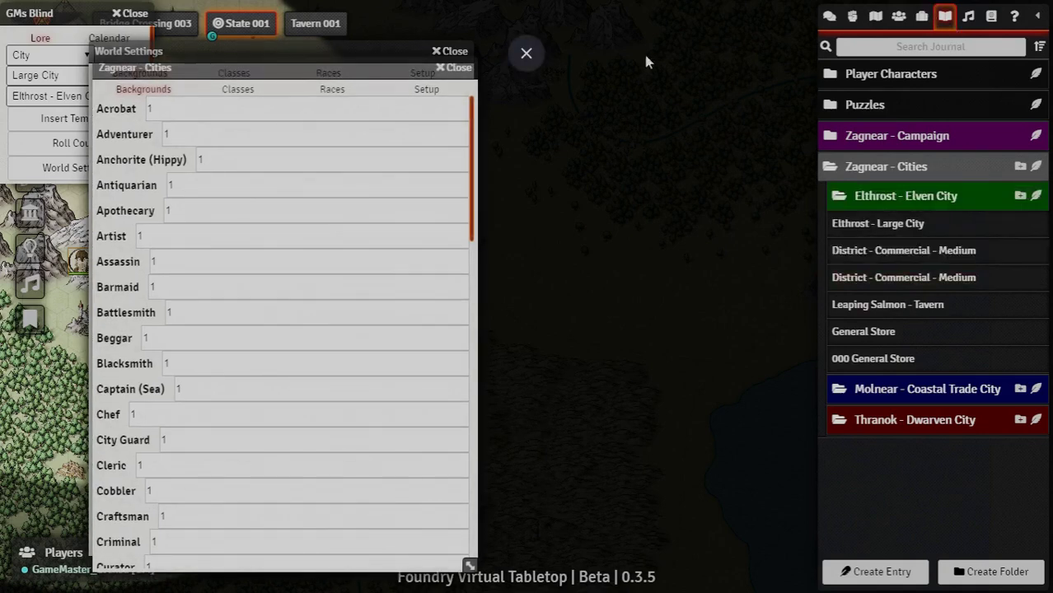
drag(304, 69, 591, 41)
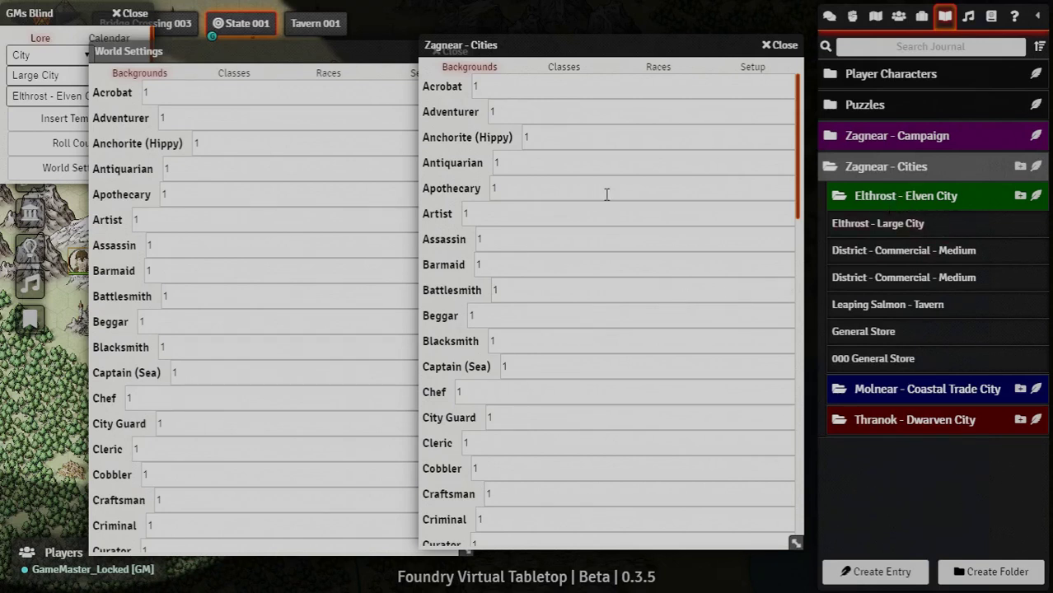
- View the class weights in the World Settings, close that window and move the Zagnear - Cities settings aside
click(234, 72)
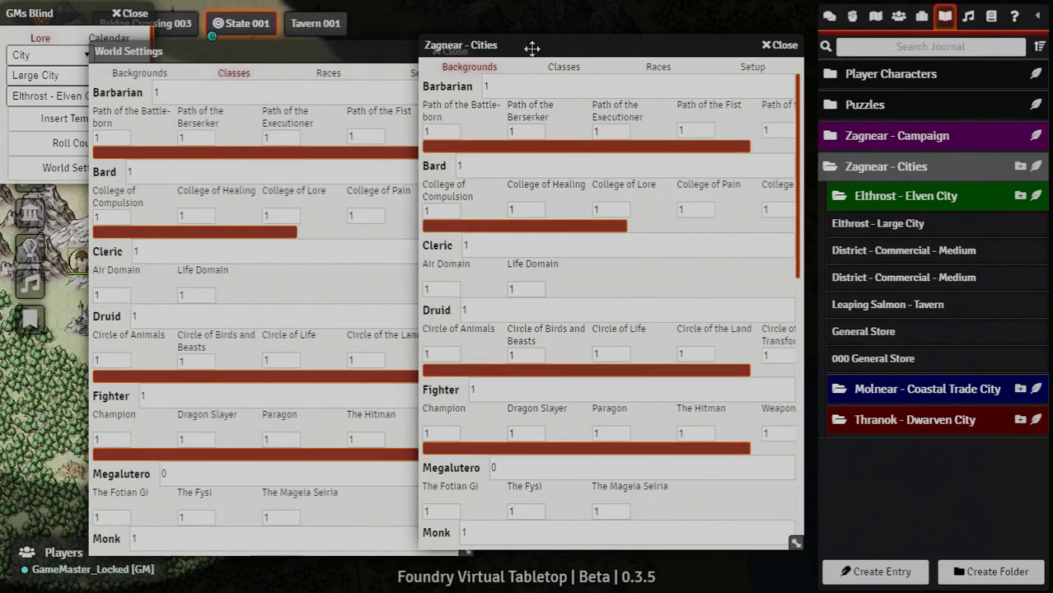
click(404, 50)
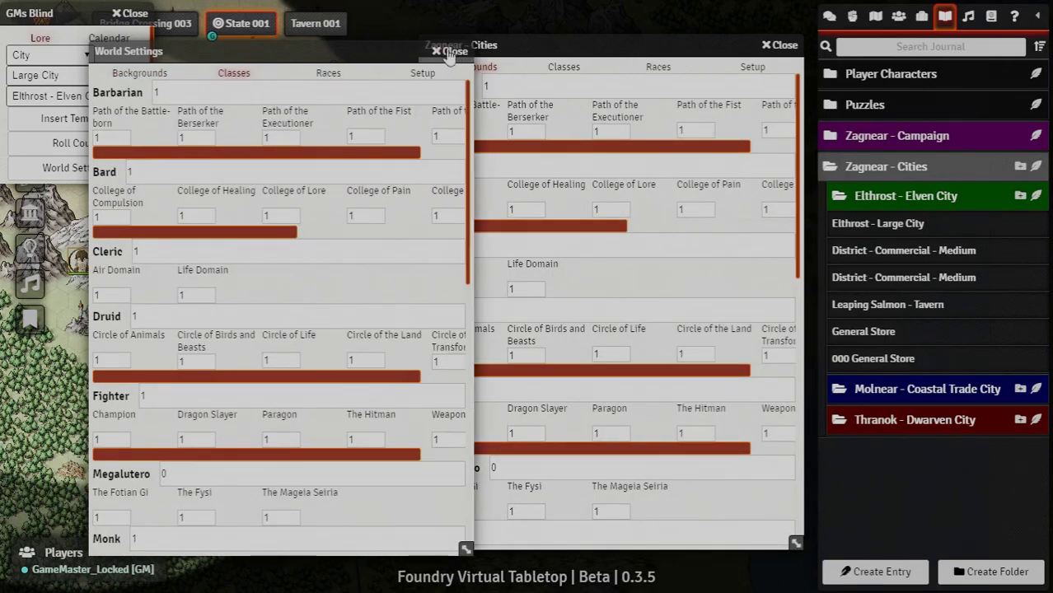
click(453, 51)
drag(494, 47, 0, 61)
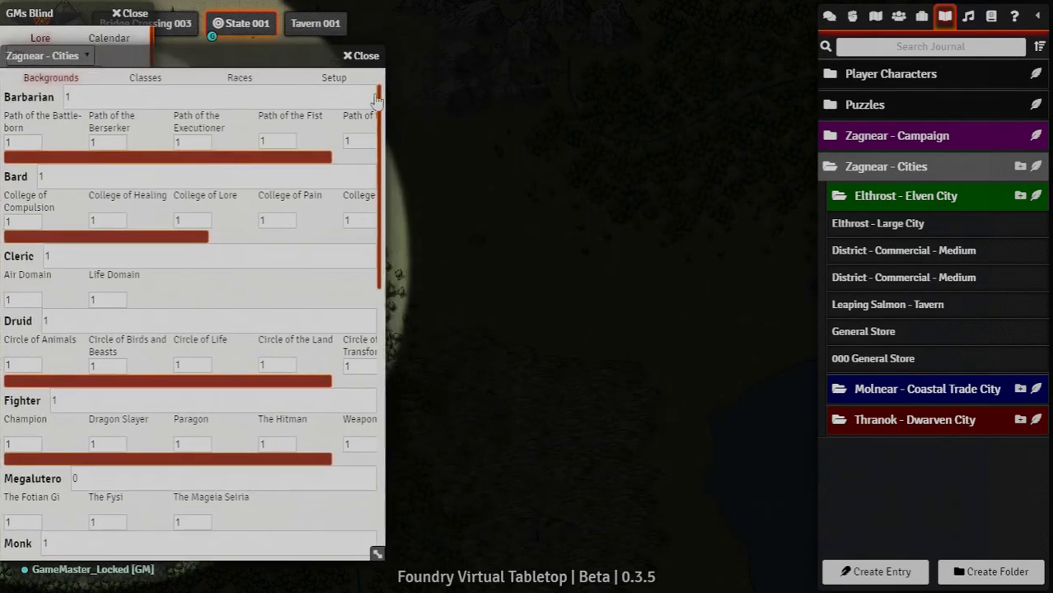
- Open the Elthrost - Elven City folder's region settings beside the Zagnear - Cities settings and show the race weights
right_click(907, 203)
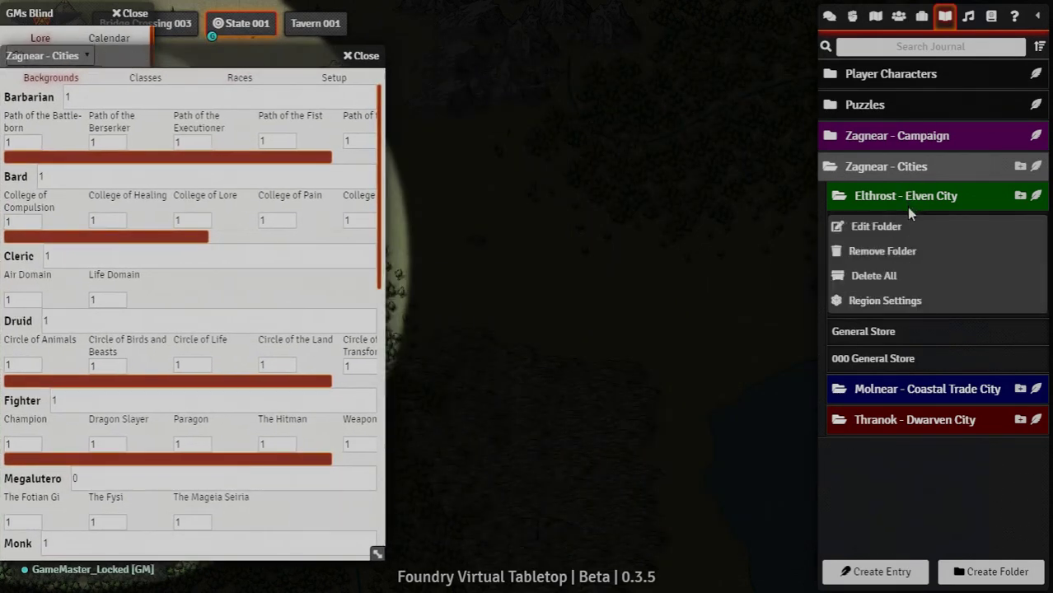
click(893, 300)
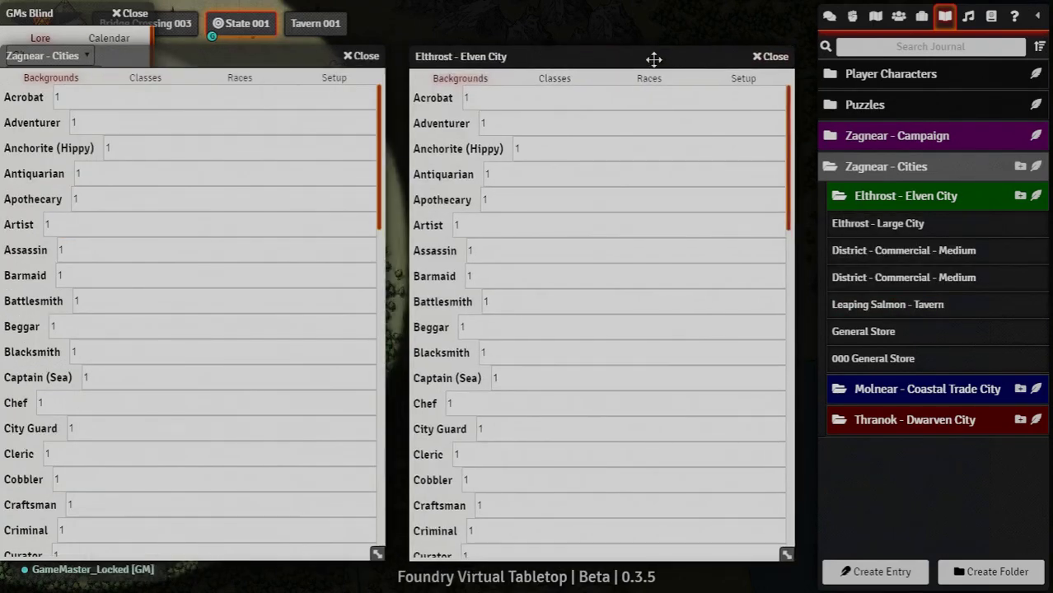
click(647, 80)
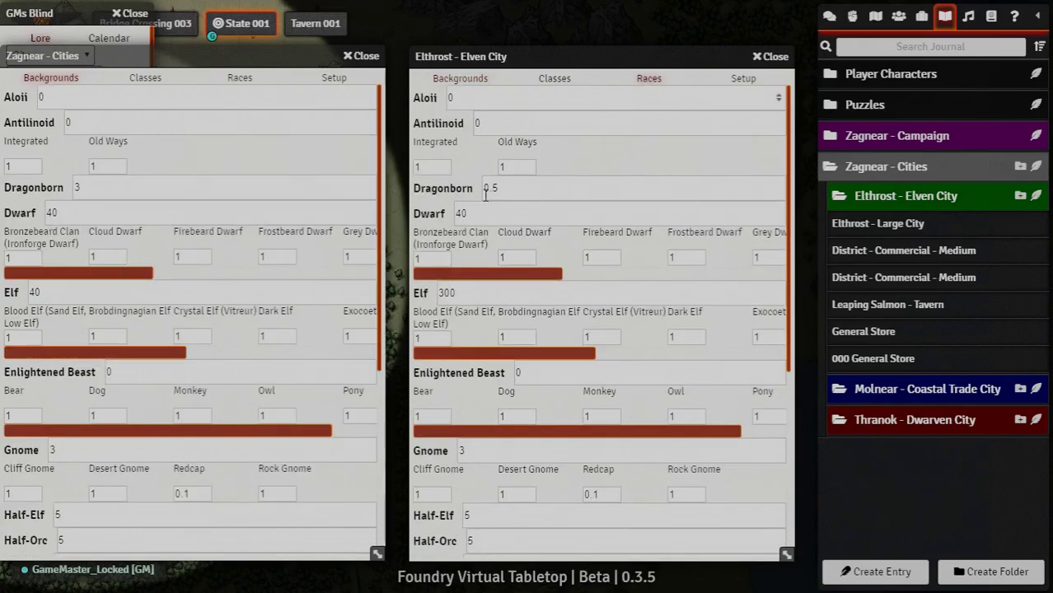
- Compare the race weights, including Elf and Tiefling, between the Zagnear - Cities and Elthrost - Elven City region settings
click(476, 293)
click(173, 297)
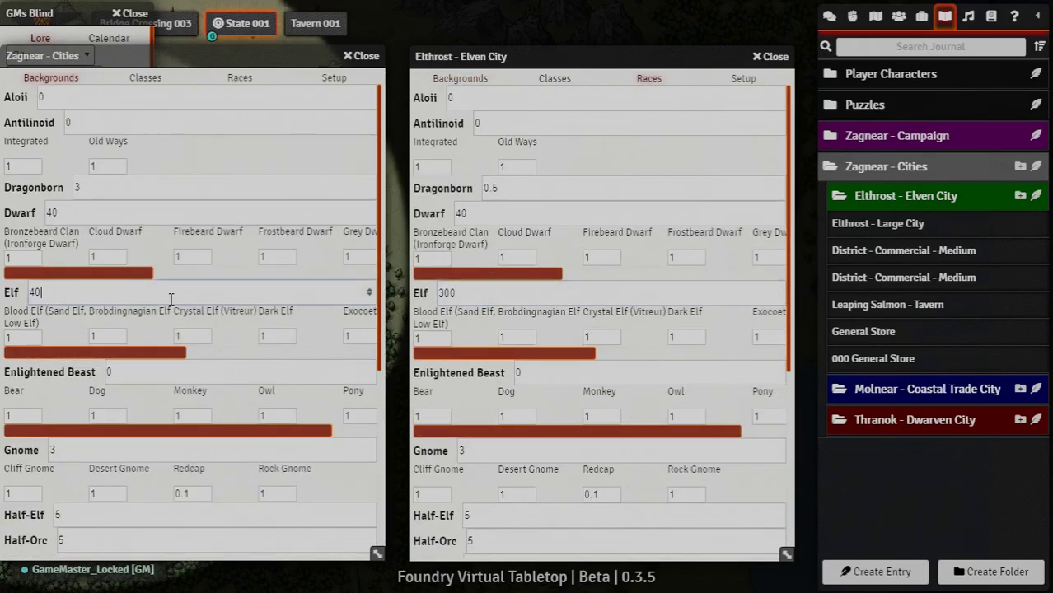
scroll(233, 493, down, 5)
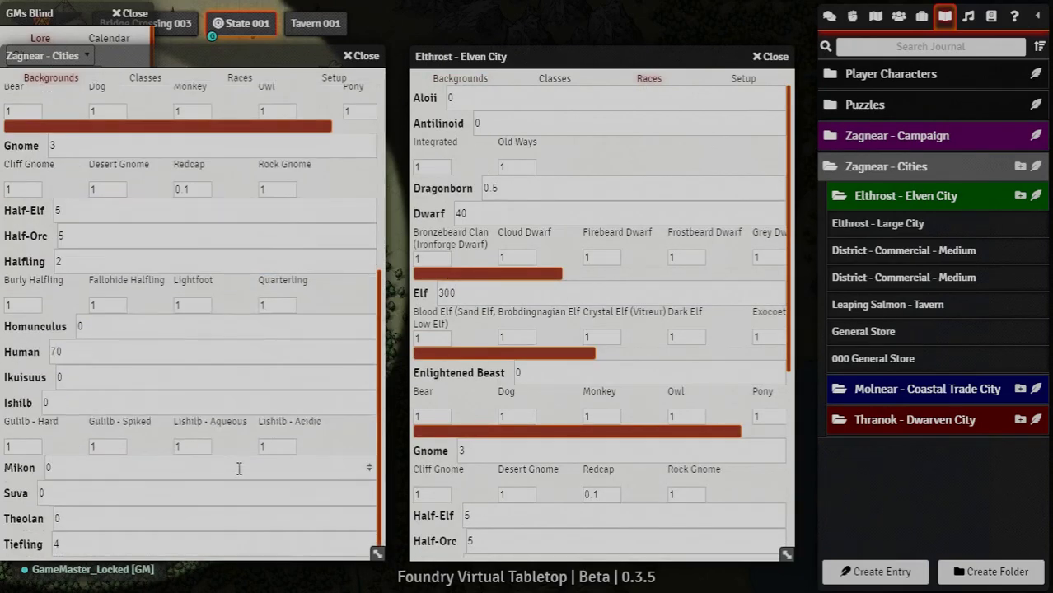
scroll(625, 453, down, 5)
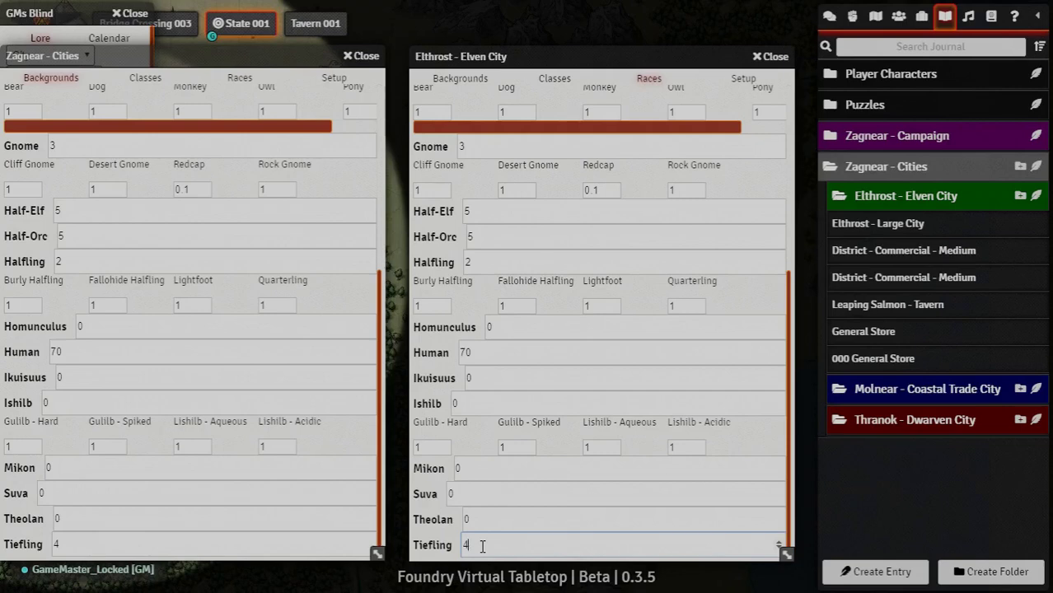
click(272, 549)
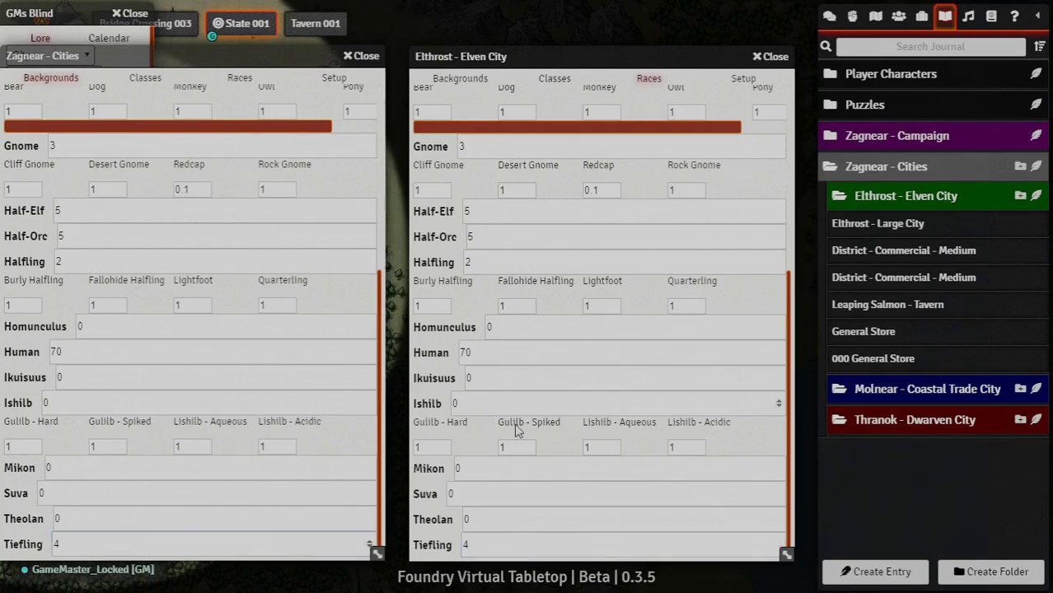
scroll(506, 420, up, 5)
scroll(268, 252, up, 5)
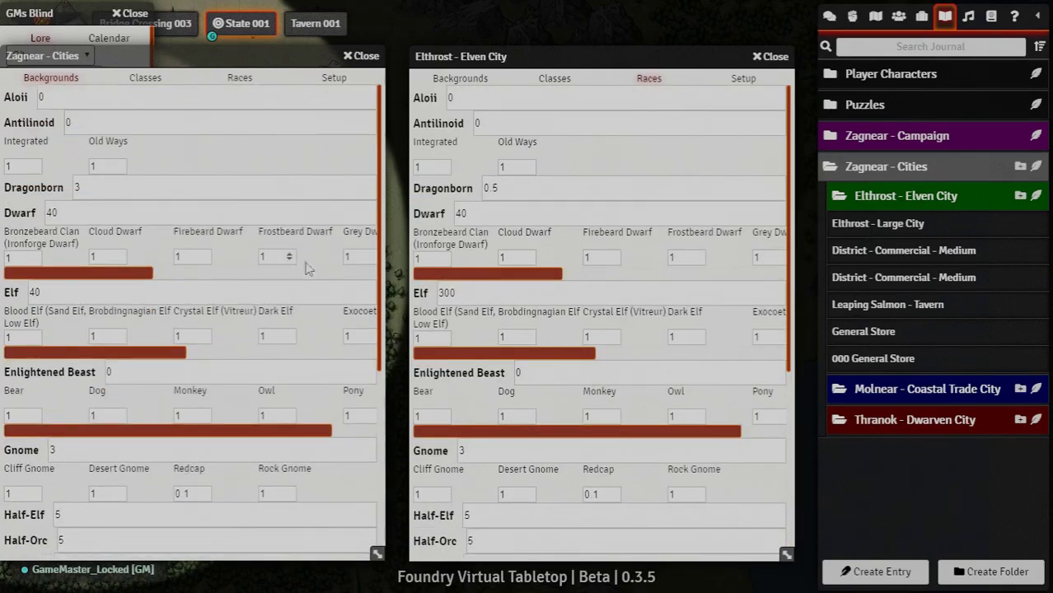
click(486, 293)
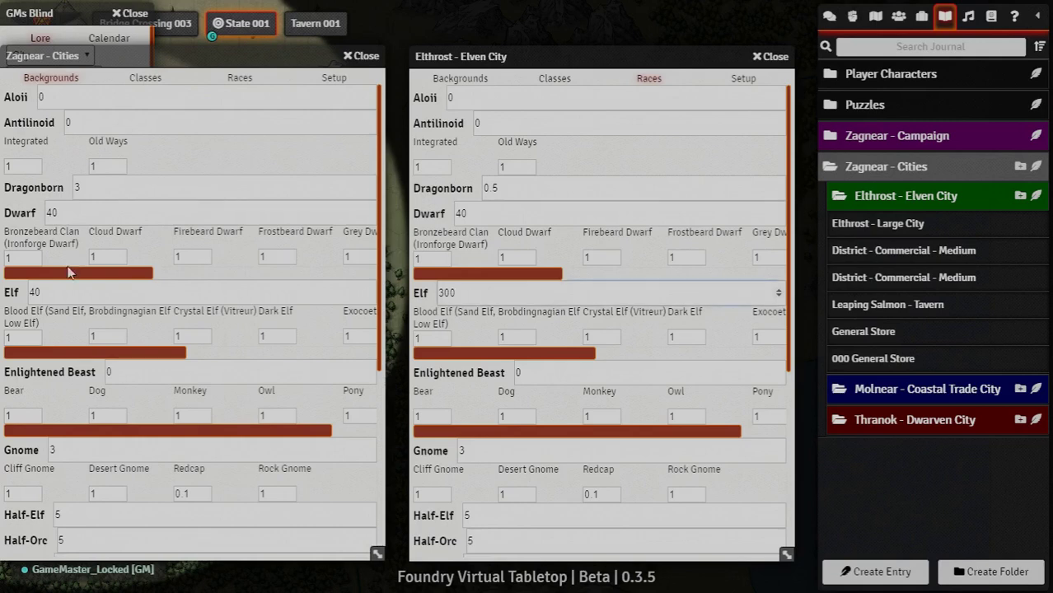
- Look through the class, race and background weights in the Zagnear - Cities region settings
click(151, 84)
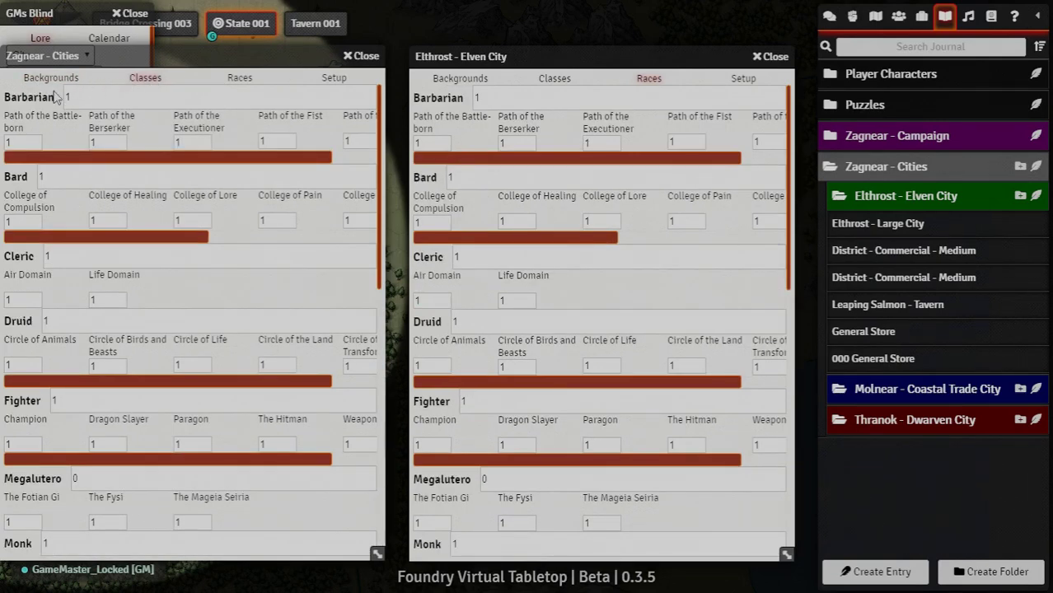
click(238, 80)
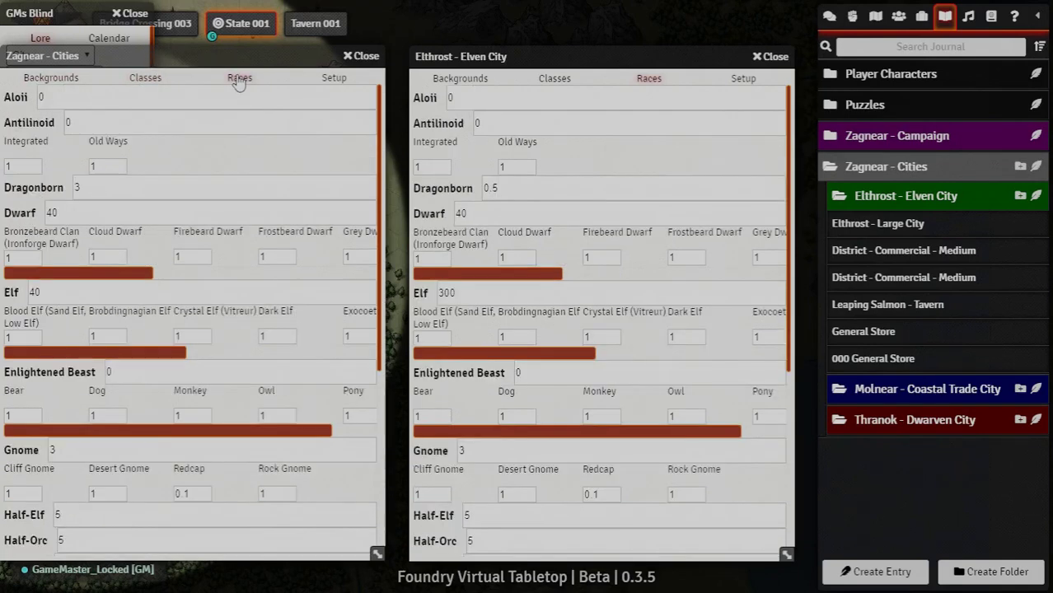
click(144, 81)
click(35, 83)
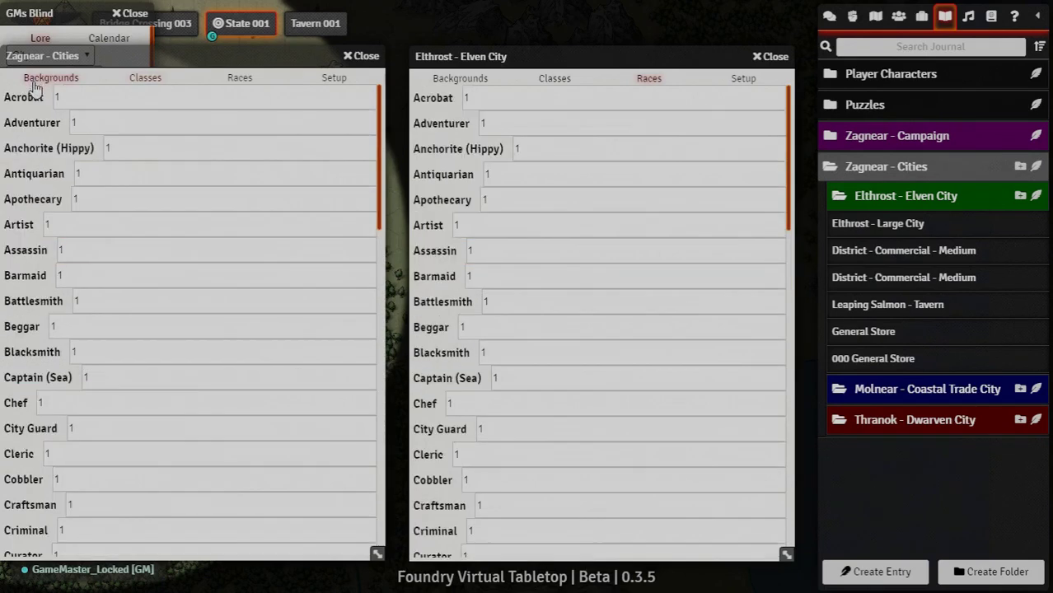
- Look through the background weights in the Zagnear - Cities region settings and close both region settings windows
scroll(47, 336, down, 3)
scroll(47, 337, down, 3)
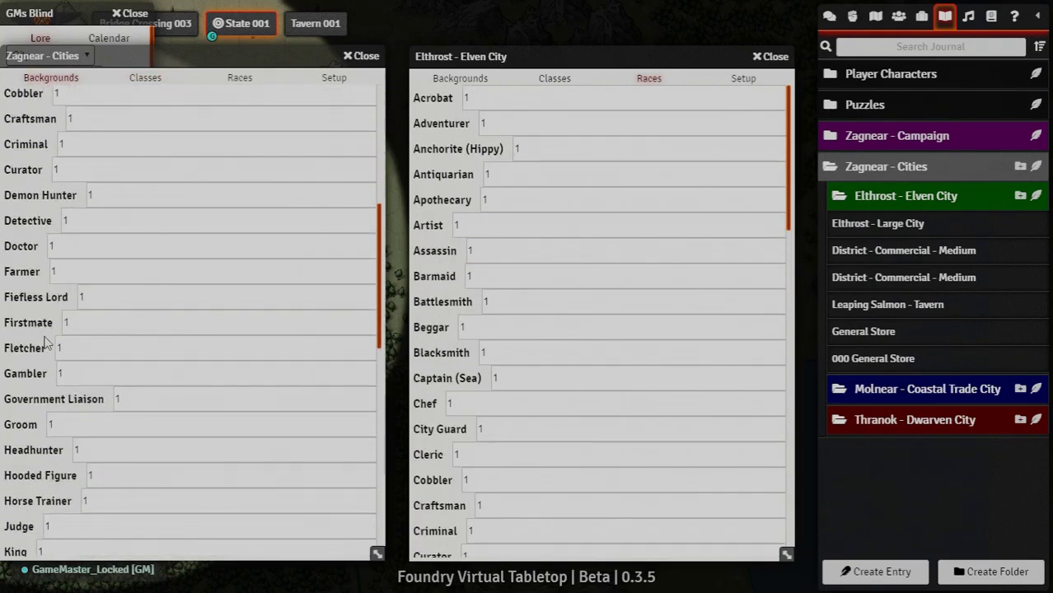
scroll(47, 313, up, 5)
scroll(33, 258, up, 2)
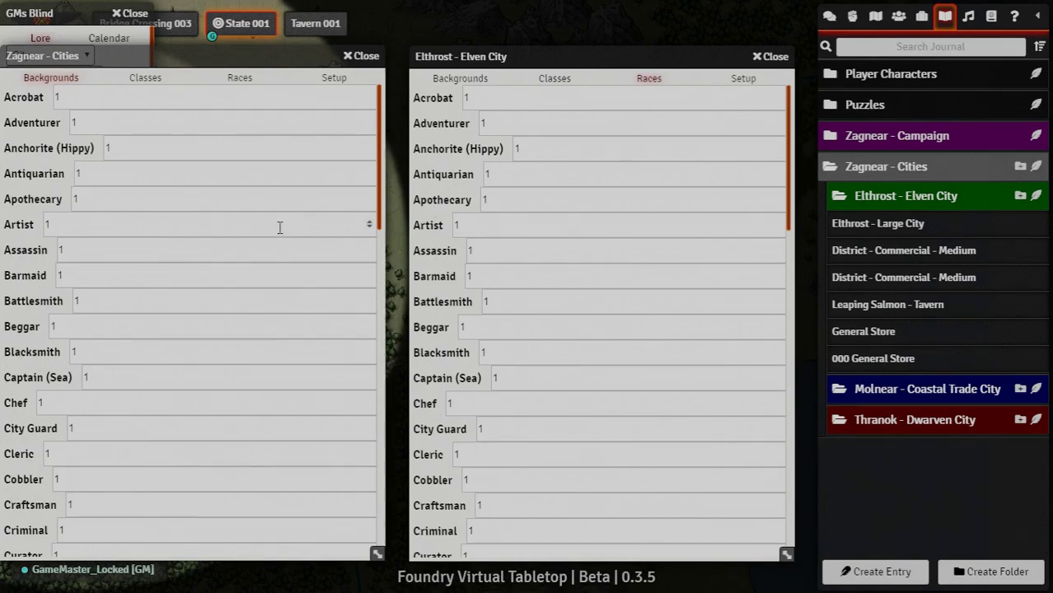
click(773, 56)
click(362, 56)
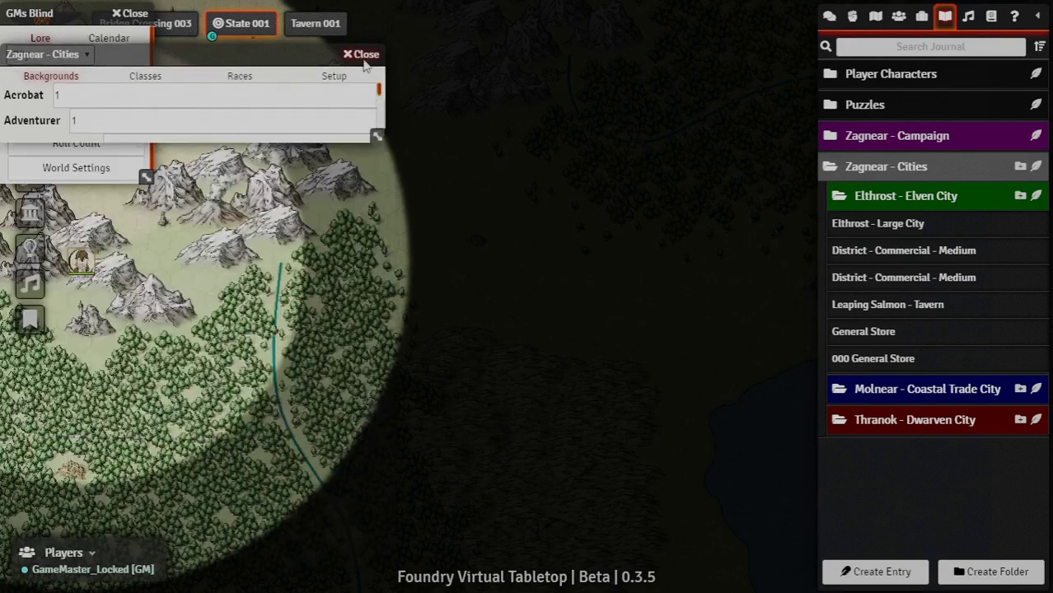
- Create a subfolder named Mikon Warren inside the Elthrost - Elven City journal folder
right_click(885, 204)
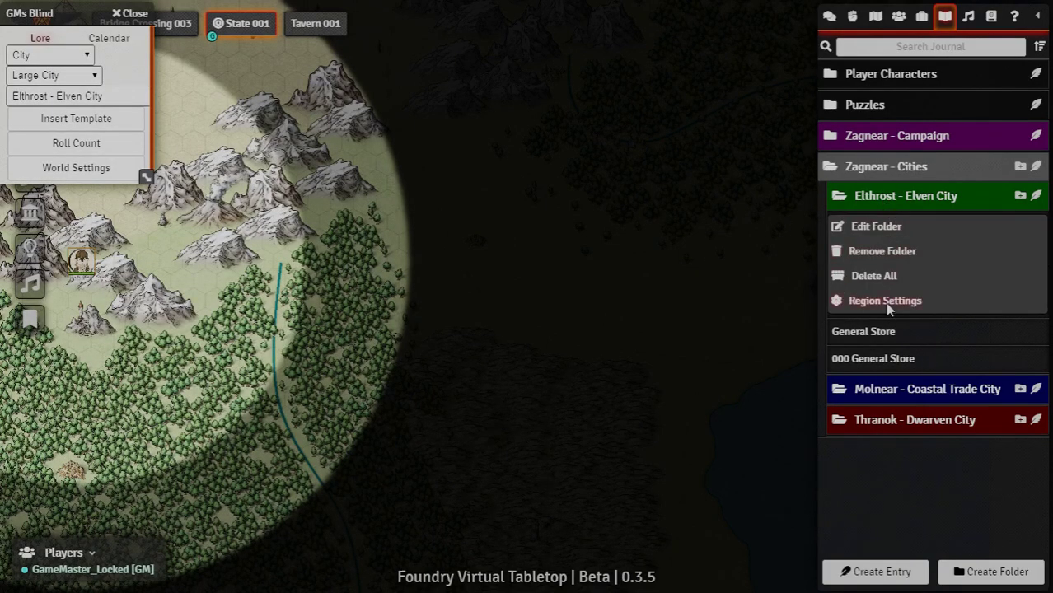
click(1020, 198)
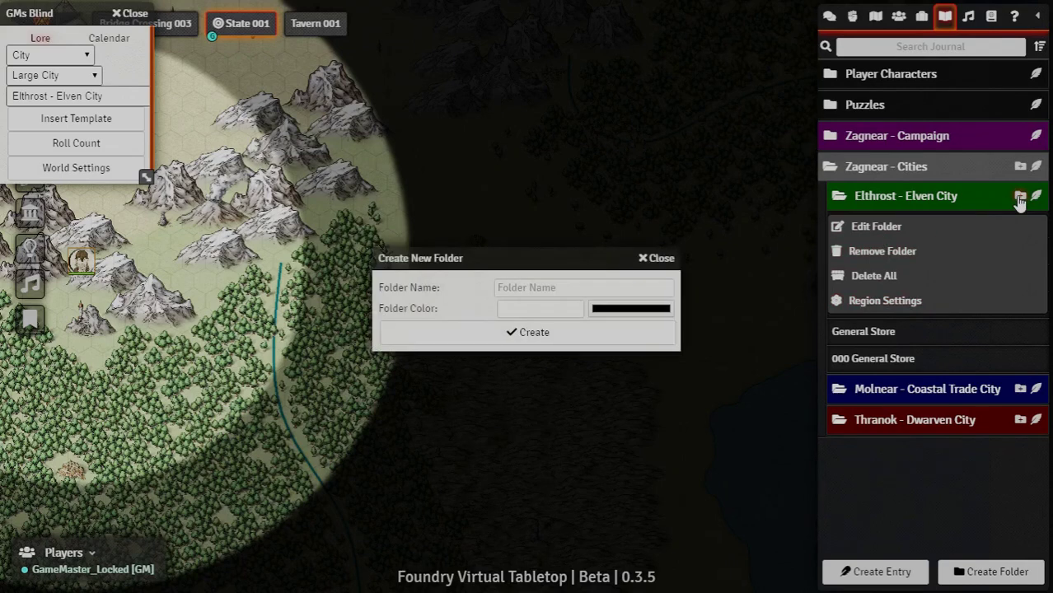
click(586, 286)
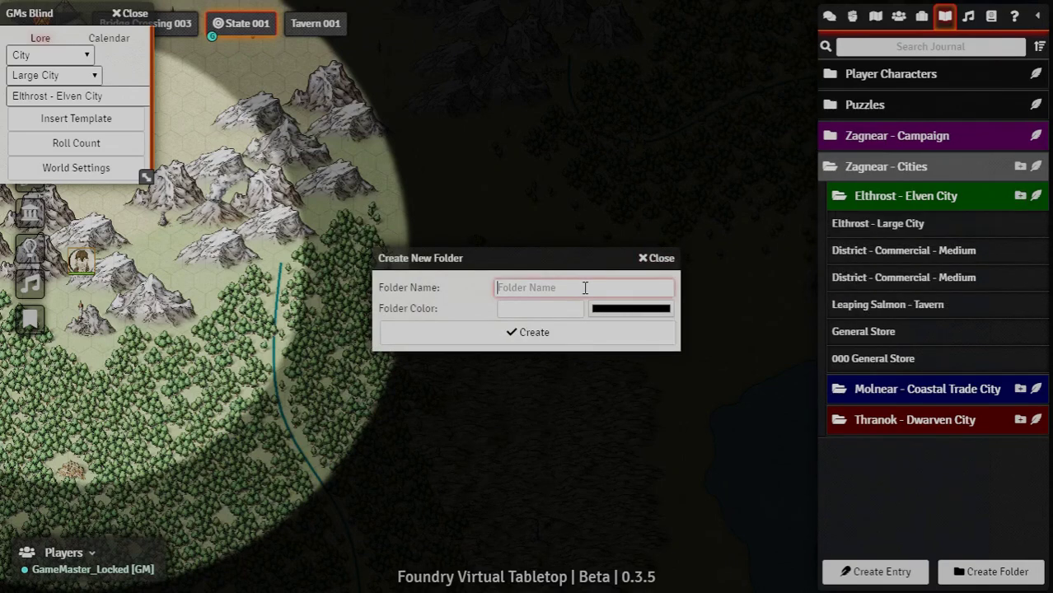
text(Mikon Warren)
click(570, 330)
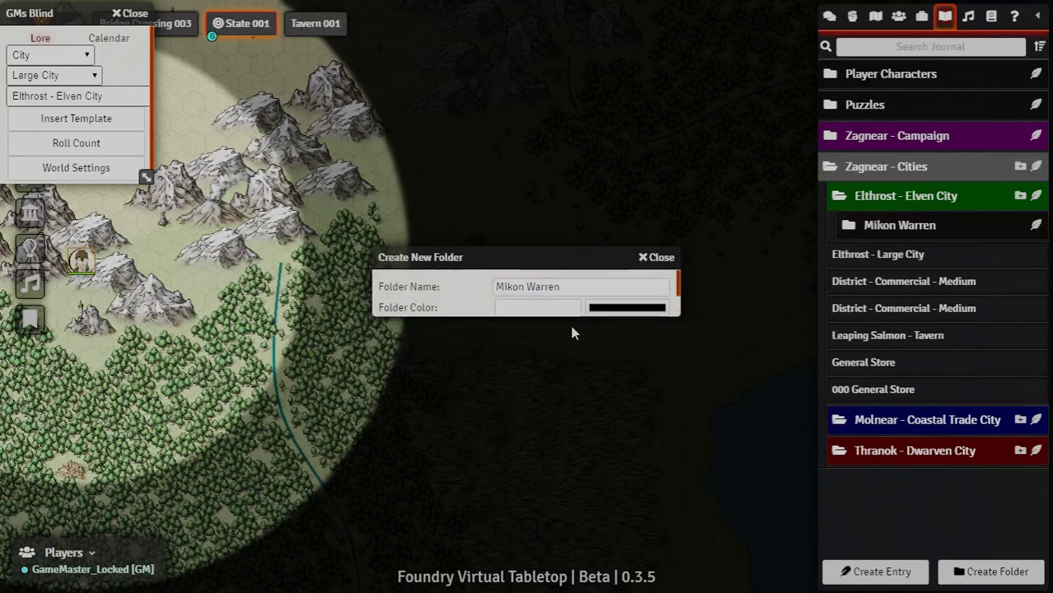
- Expand the Mikon Warren folder, open its region settings and move that window clear of the GMs Blind window
click(888, 232)
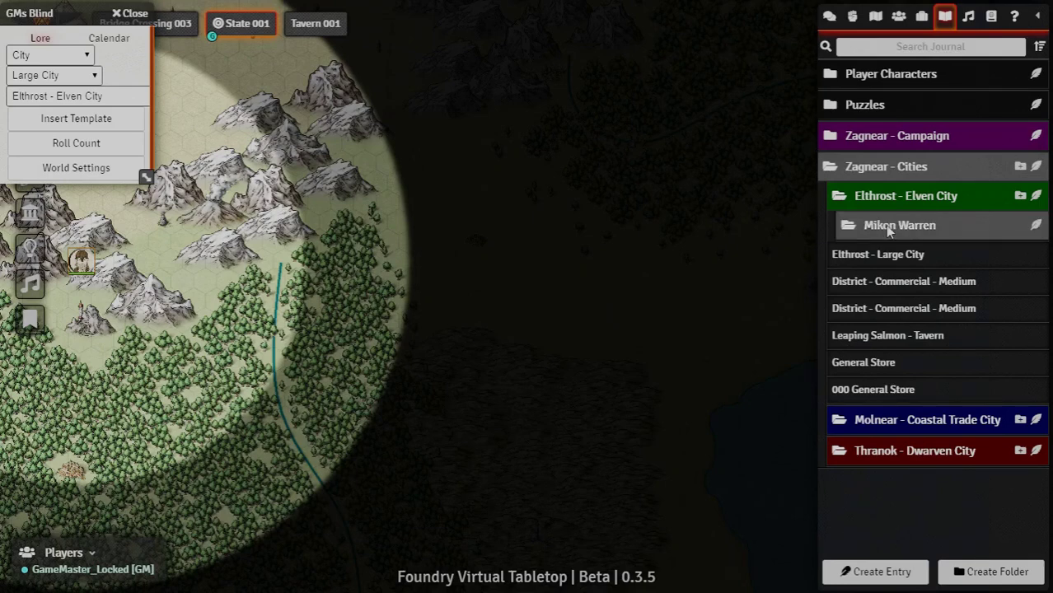
right_click(888, 231)
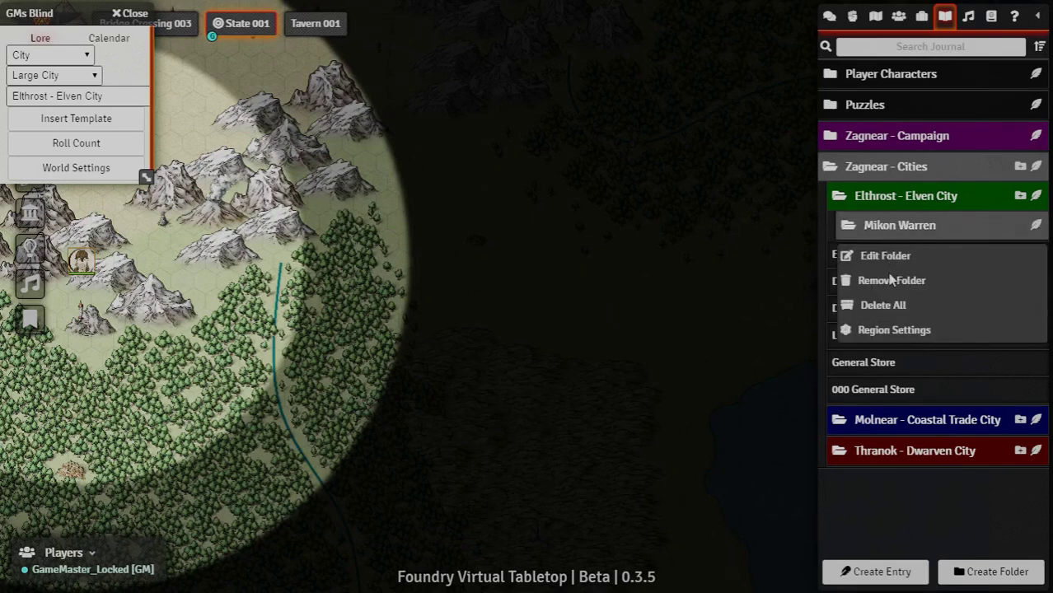
click(891, 331)
drag(258, 56, 539, 27)
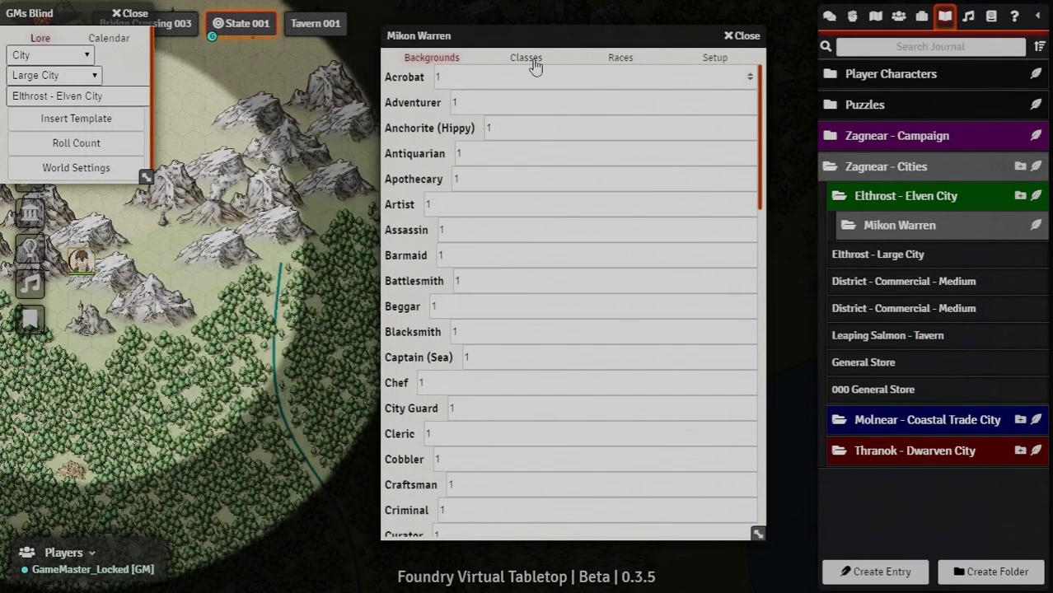
- Review the race weights, setup options and class weights in the Mikon Warren region settings
click(630, 66)
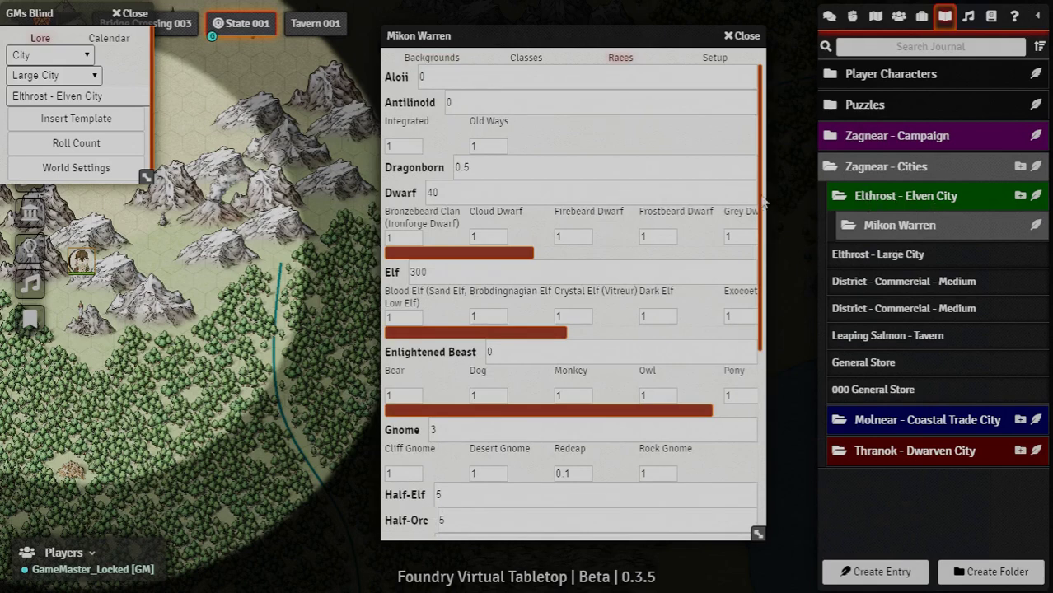
click(411, 163)
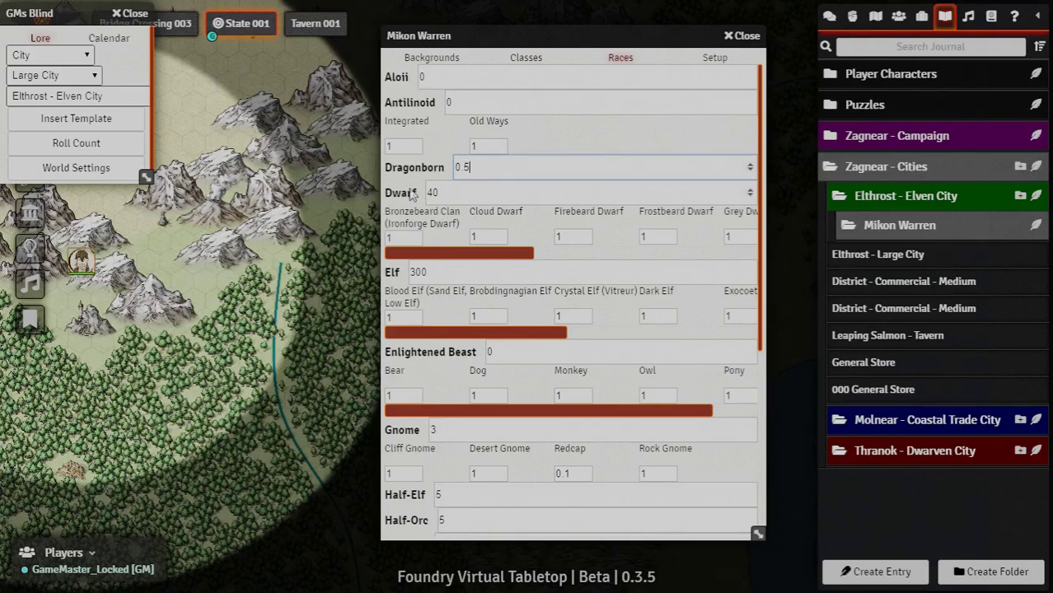
click(722, 71)
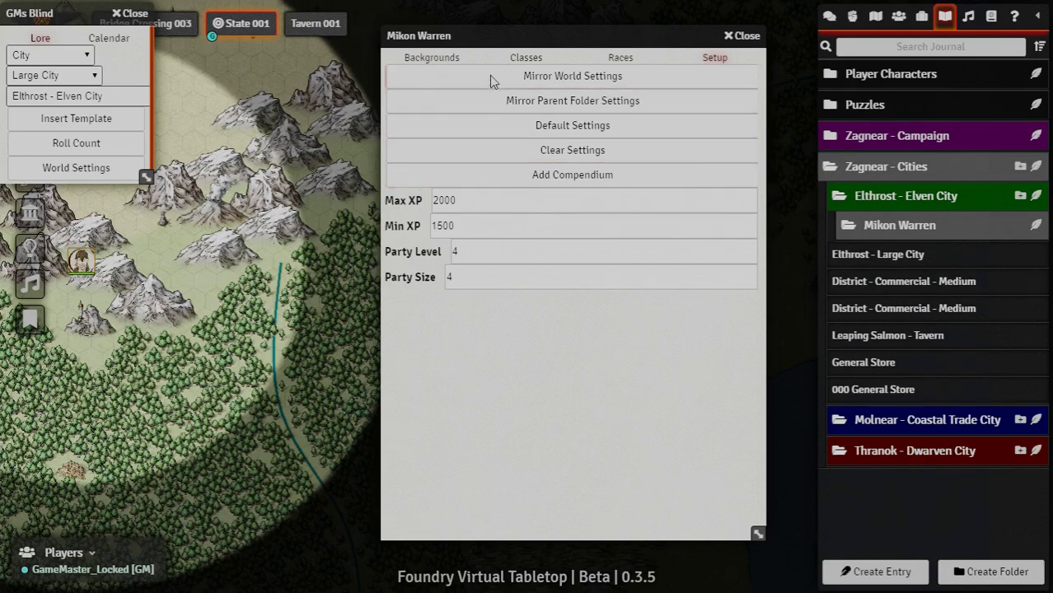
click(621, 58)
click(526, 57)
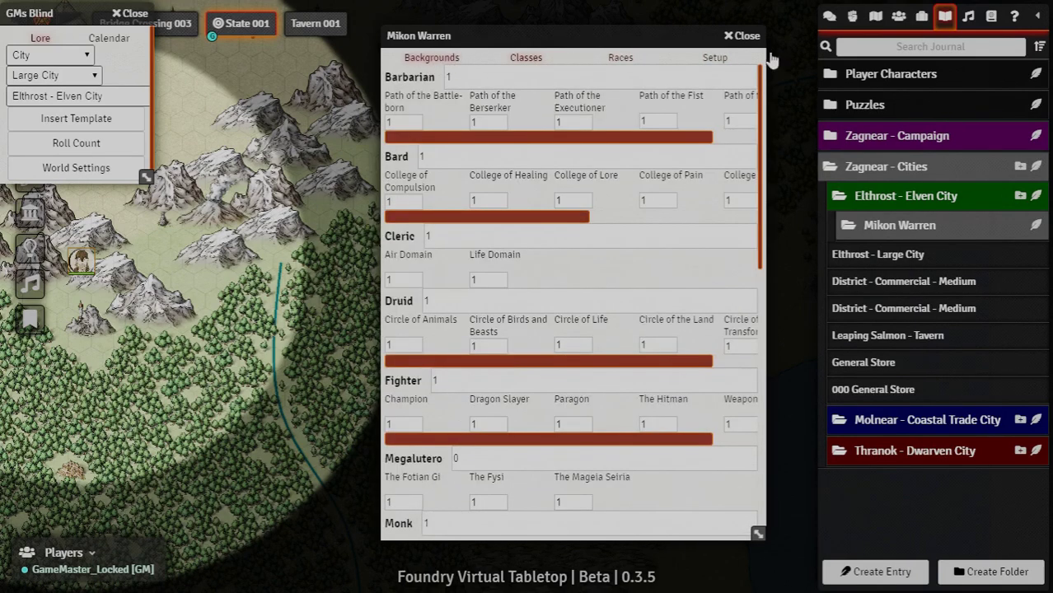
- Mirror the world settings into the Mikon Warren region and close the World Settings window
click(714, 58)
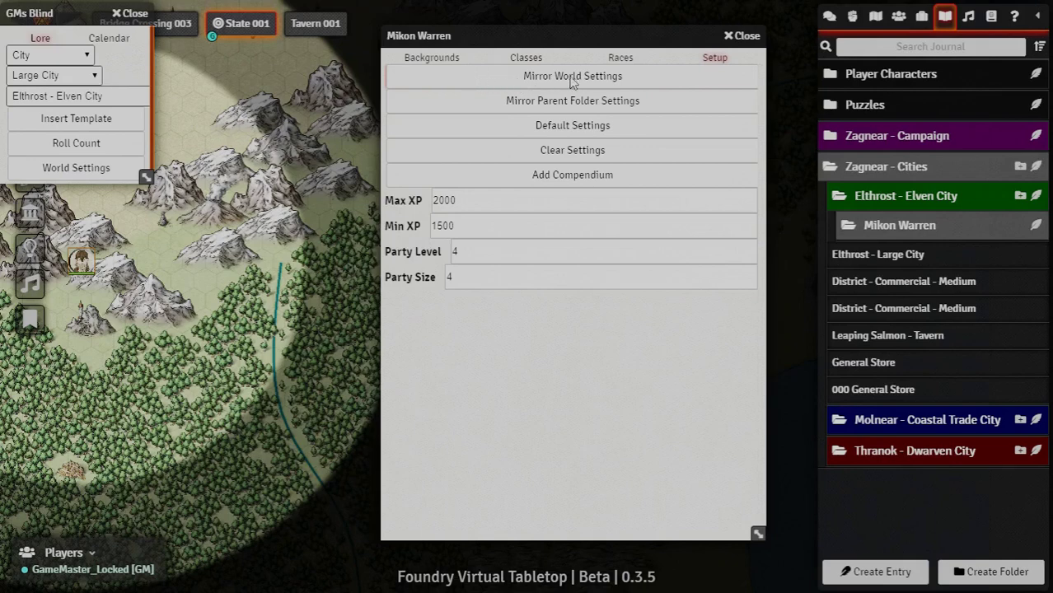
click(581, 76)
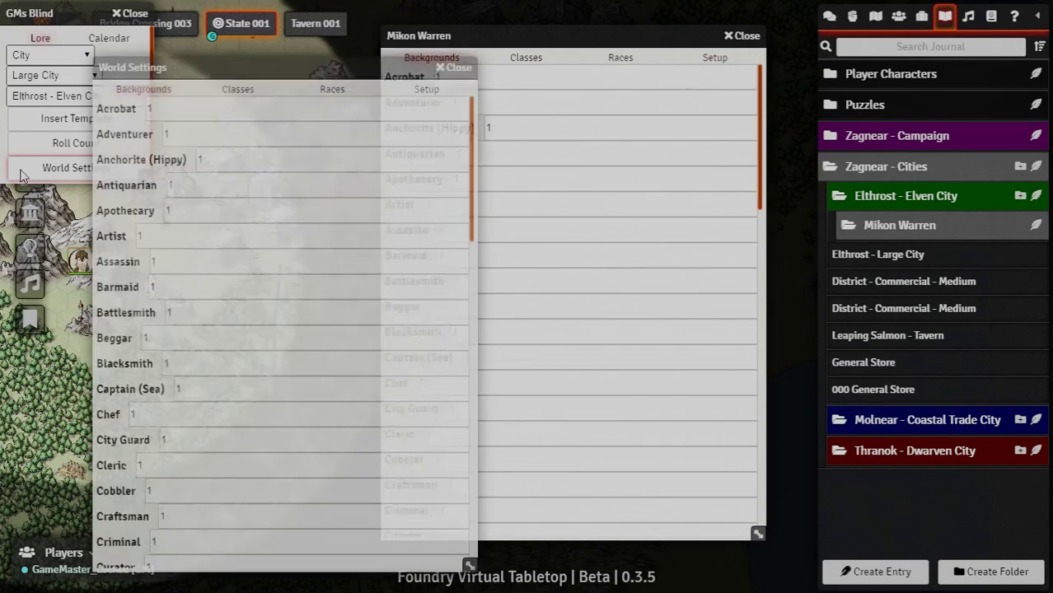
click(460, 68)
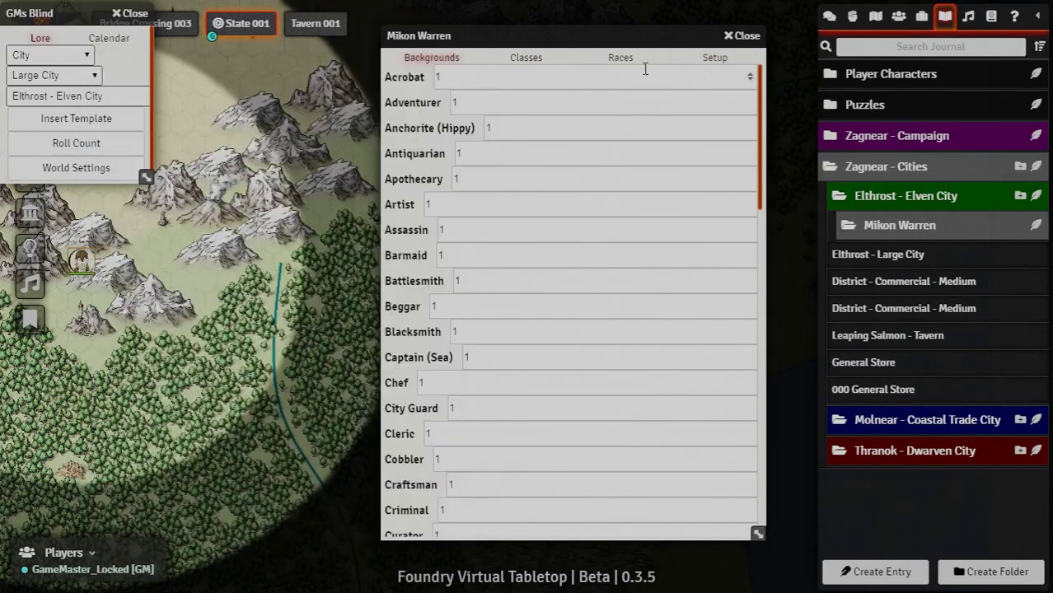
- Apply the default settings to the Mikon Warren region and check its class and race weights
click(716, 61)
click(711, 59)
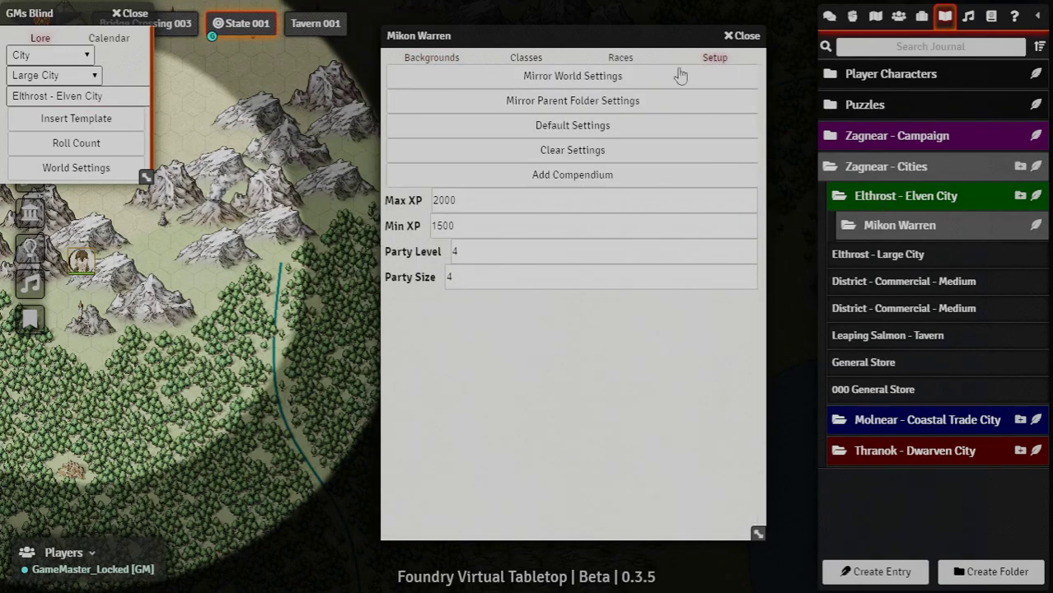
click(587, 125)
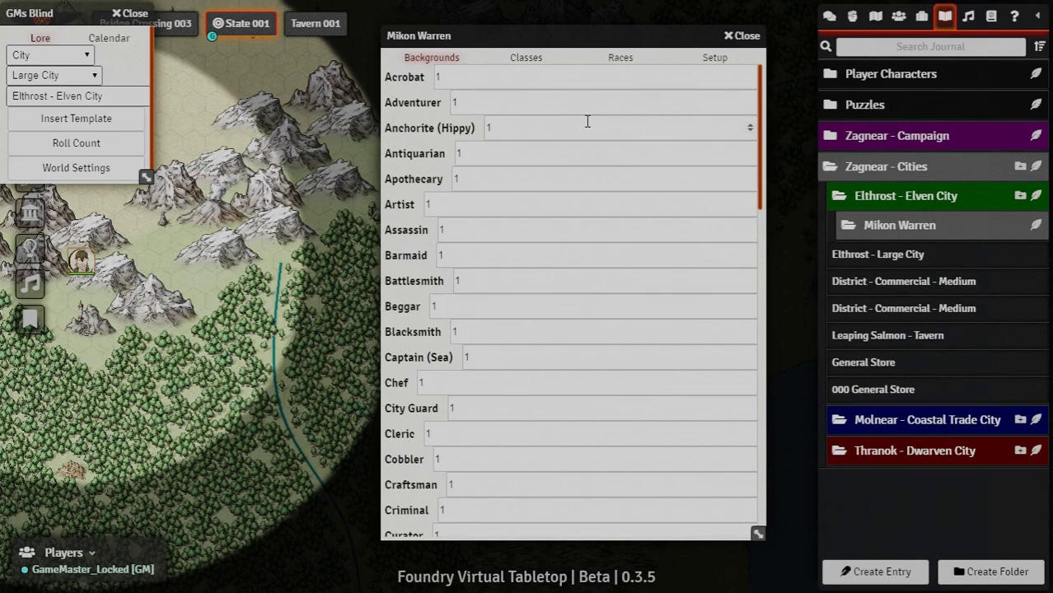
click(519, 61)
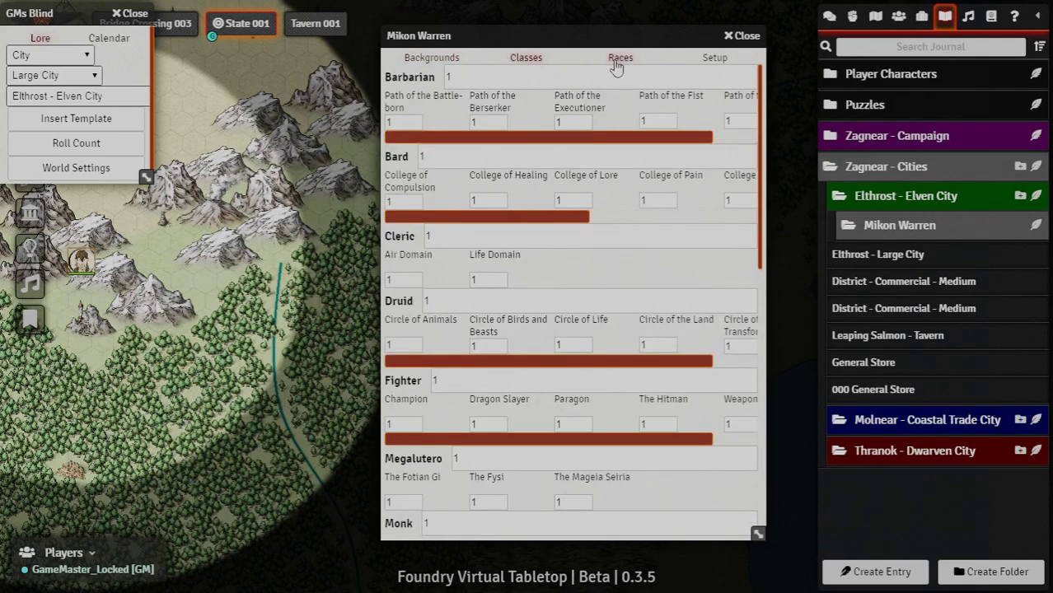
click(618, 61)
click(713, 58)
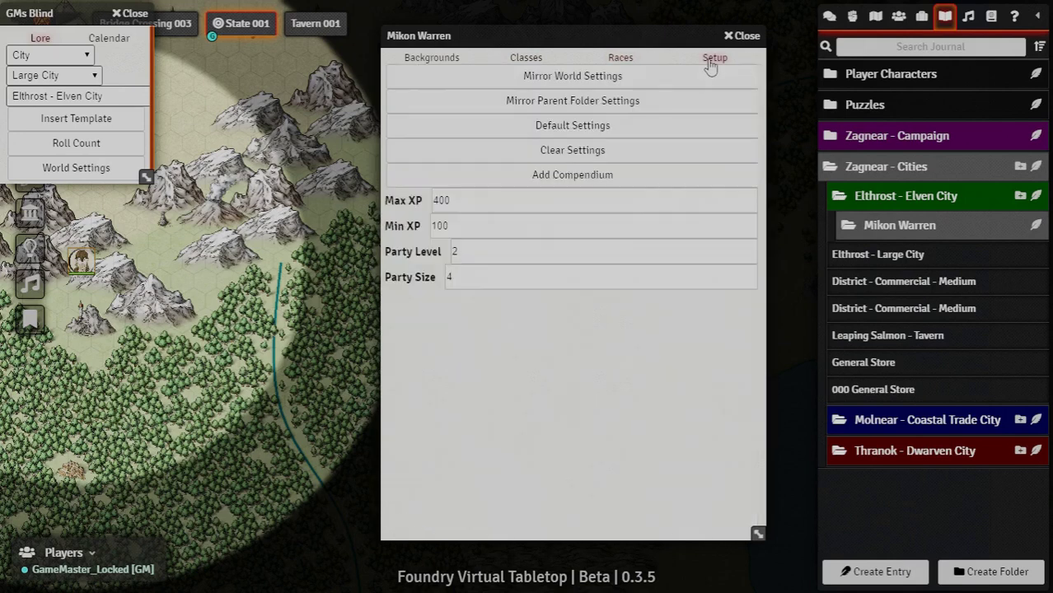
click(578, 155)
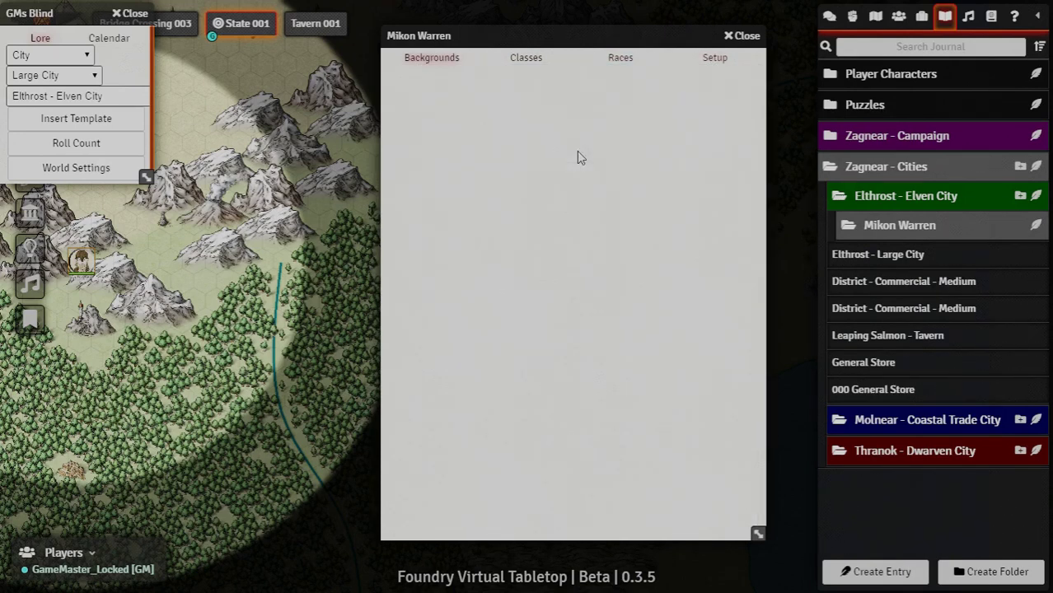
click(529, 63)
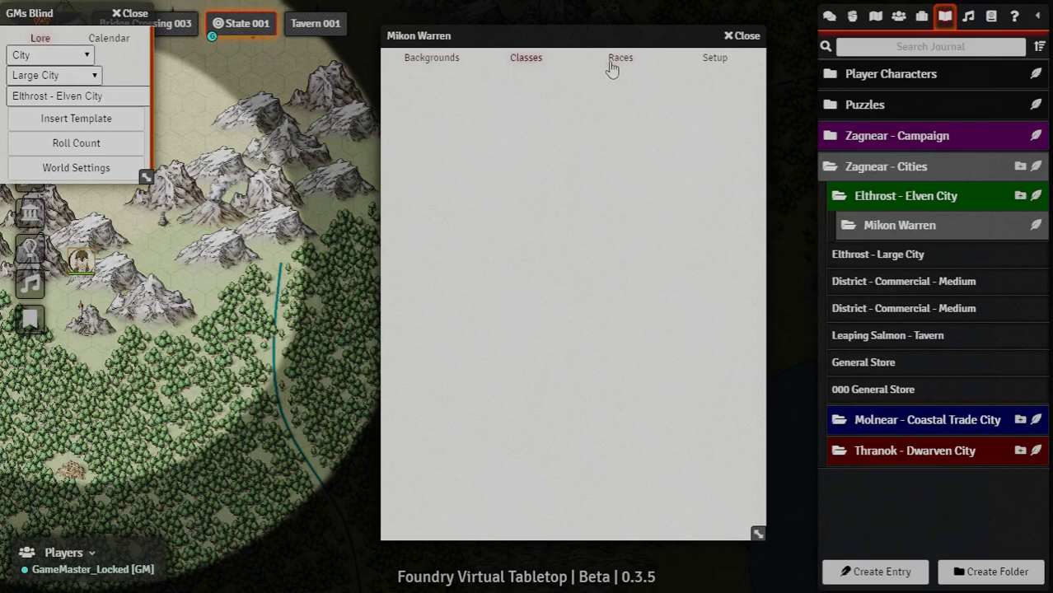
- Import the Classes (Incarnate) compendium into the Mikon Warren region settings as Classes data
click(710, 59)
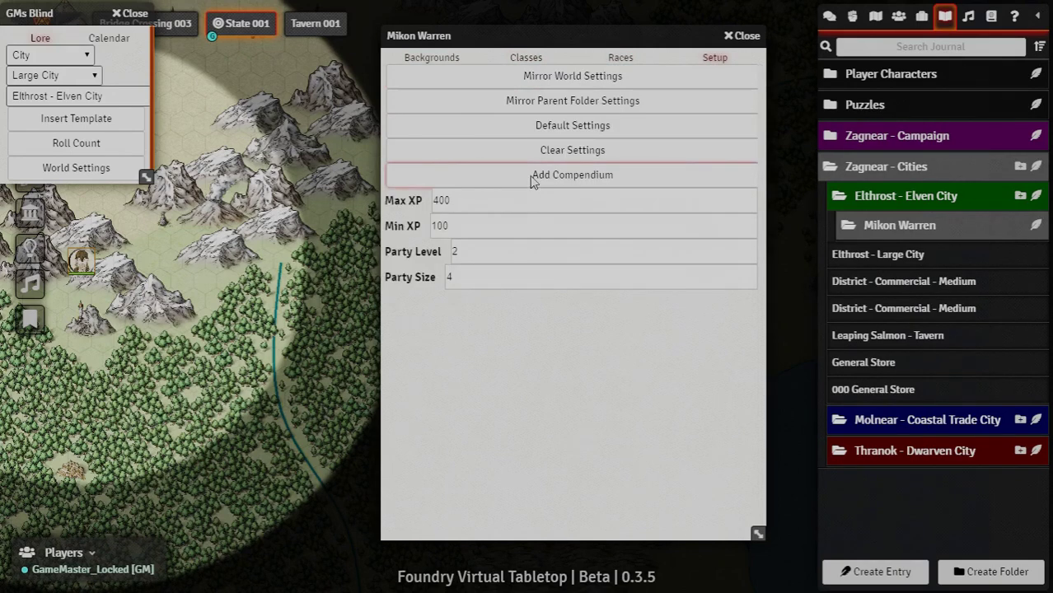
click(531, 176)
click(482, 317)
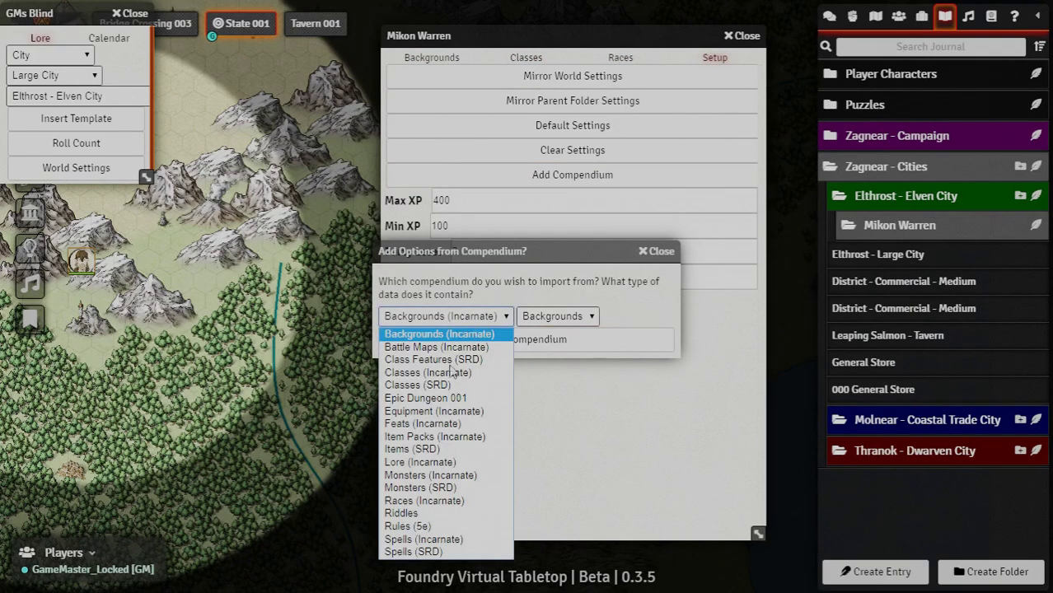
click(449, 372)
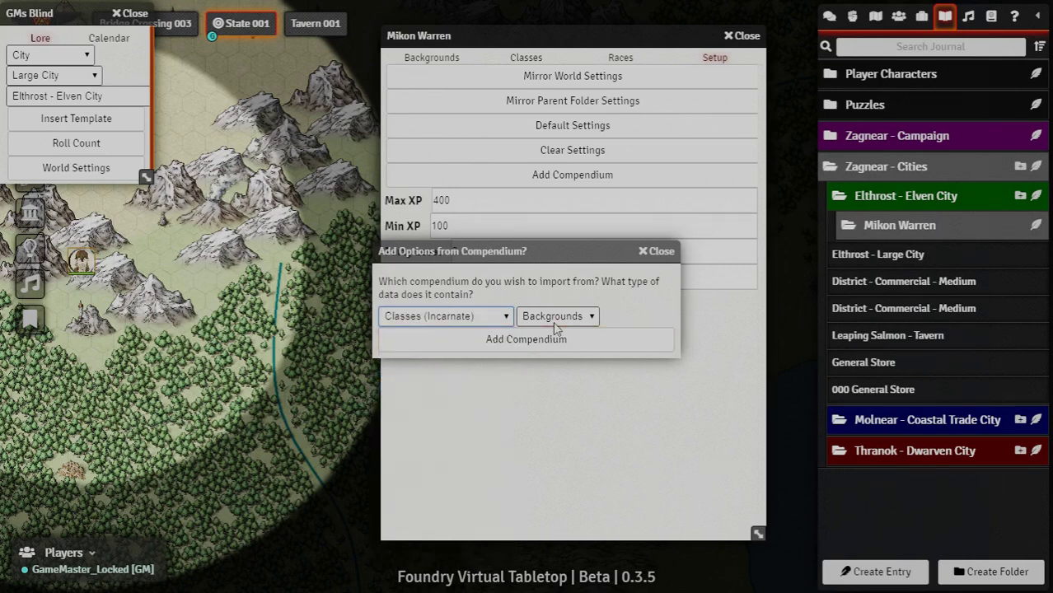
click(555, 317)
click(554, 346)
click(548, 340)
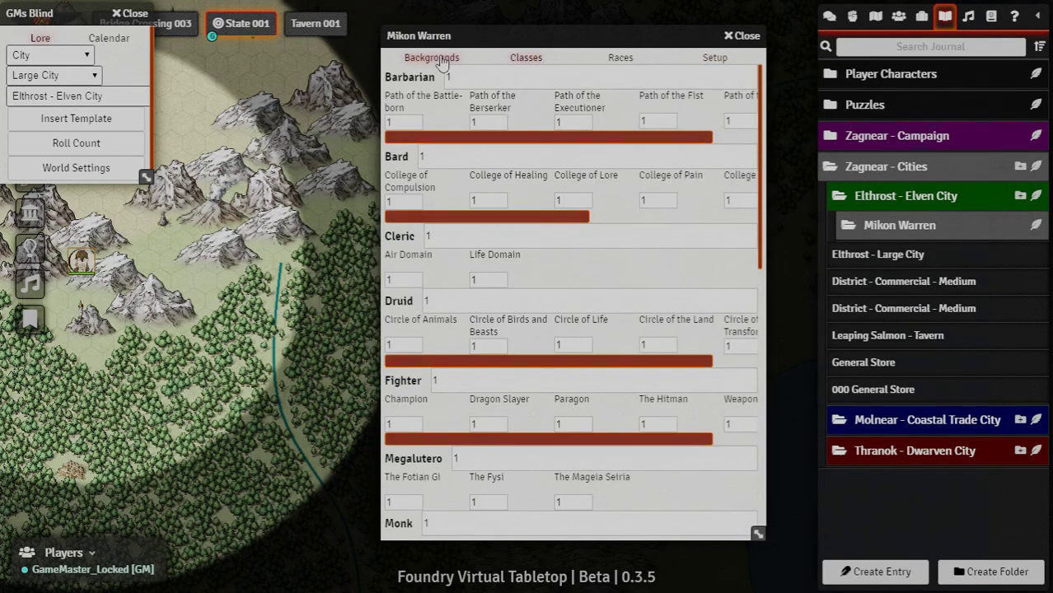
- Compare the backgrounds, races and classes lists in the Mikon Warren region settings
click(441, 64)
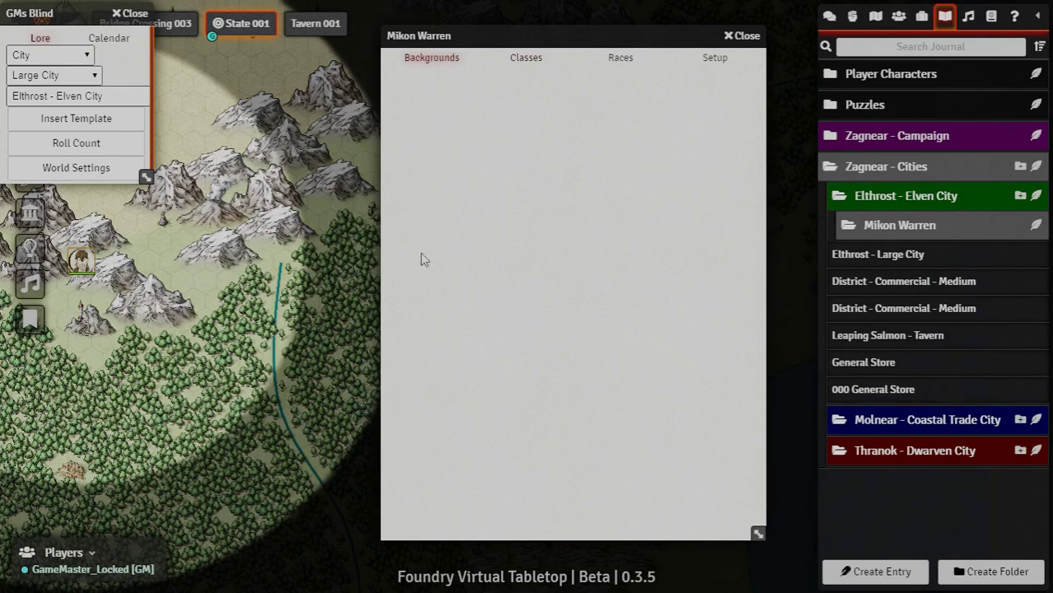
click(621, 64)
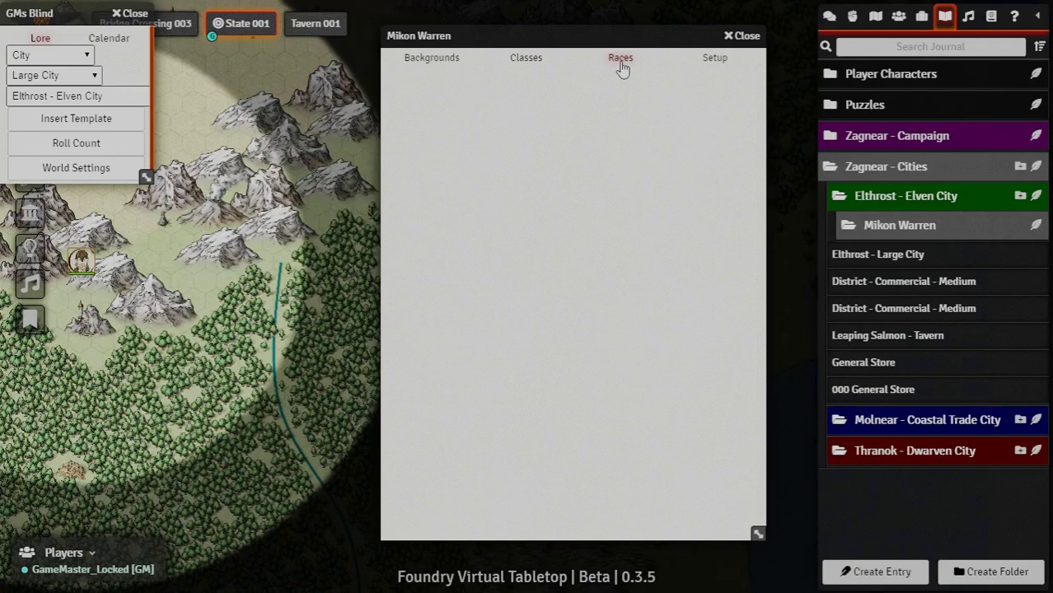
click(523, 65)
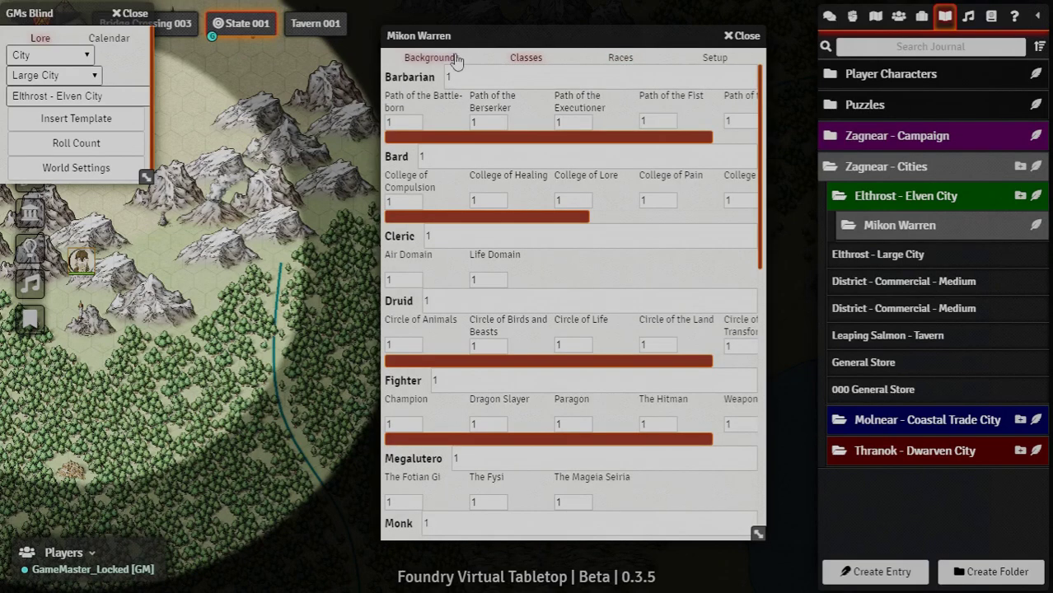
click(456, 60)
click(629, 66)
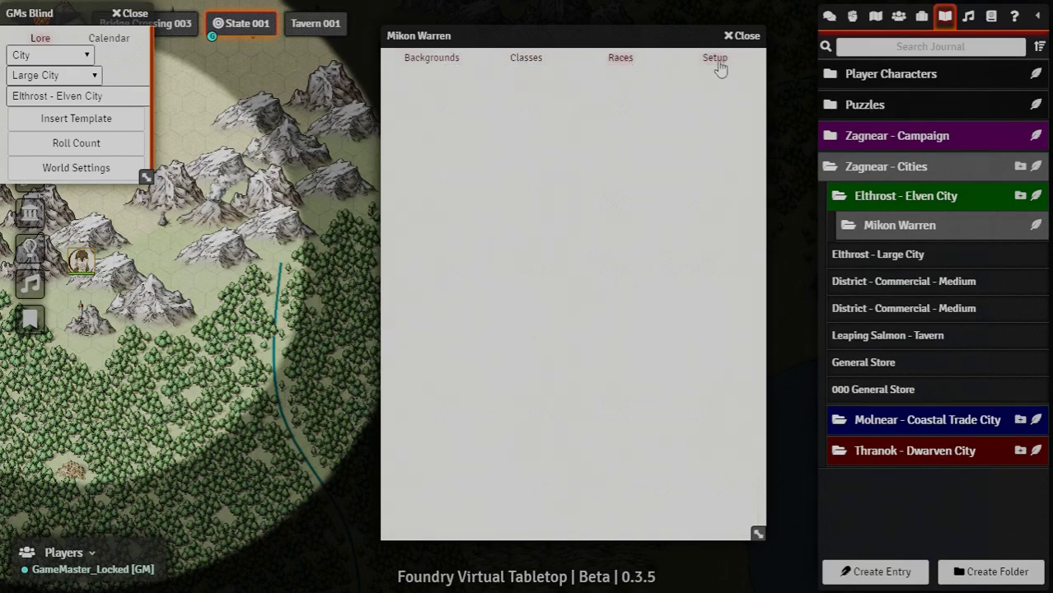
- Mirror the parent folder's settings into the Mikon Warren region and review the race weights from Elf through Tiefling
click(715, 62)
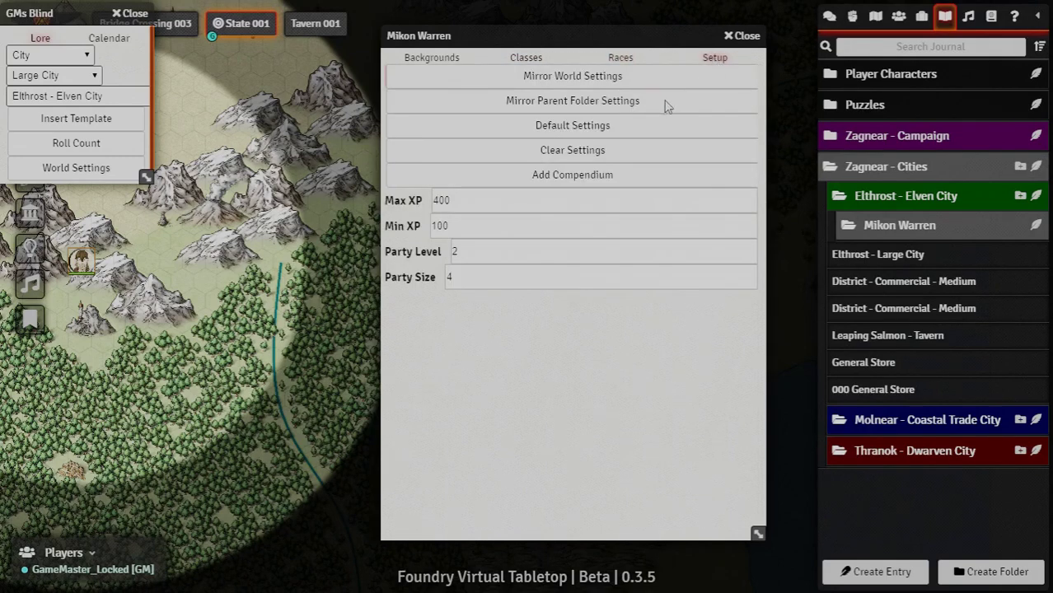
click(555, 101)
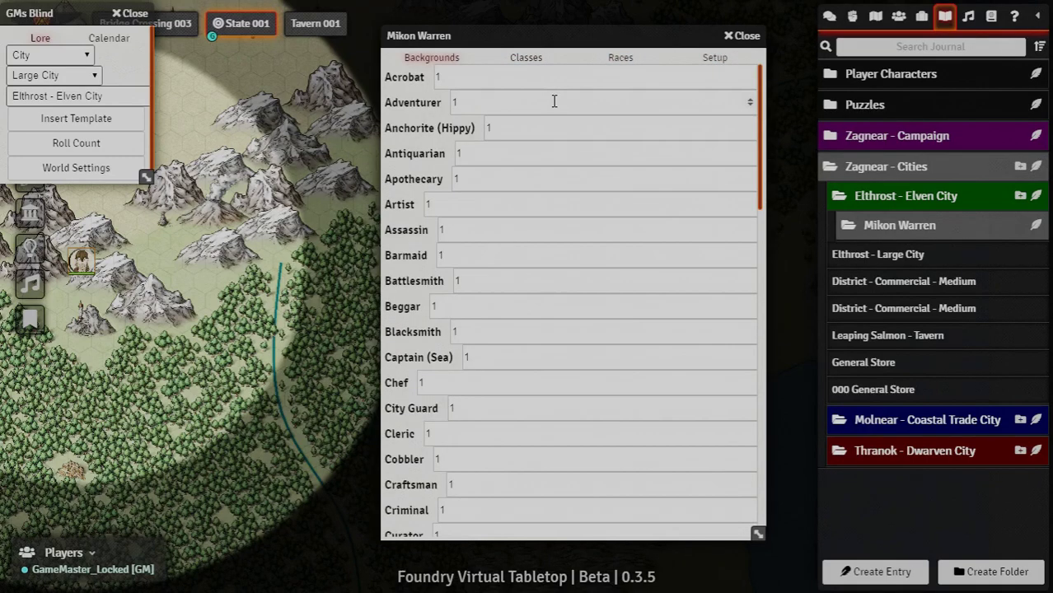
click(621, 59)
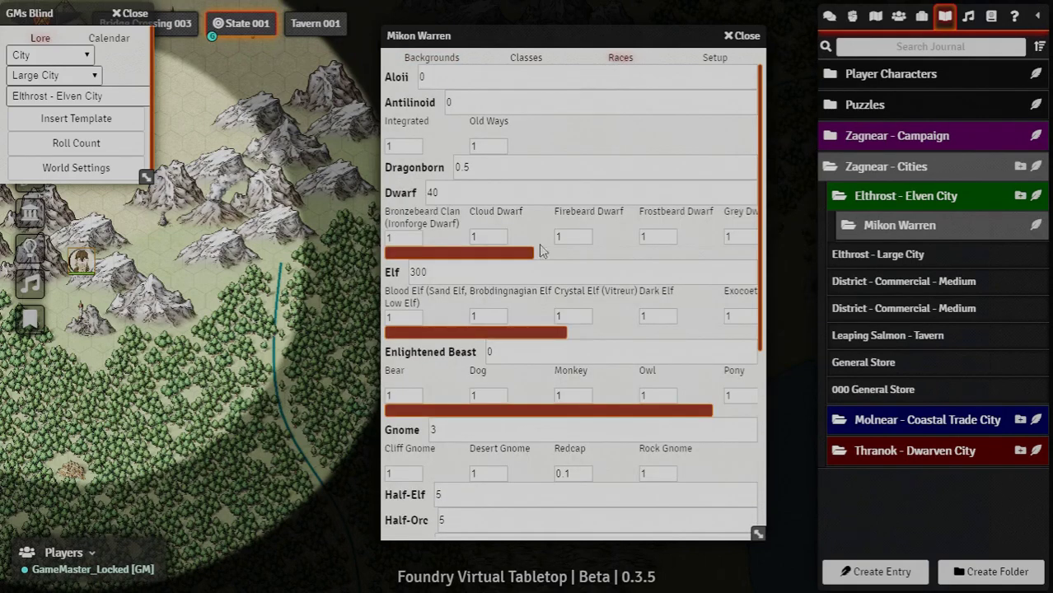
click(454, 279)
scroll(406, 321, down, 4)
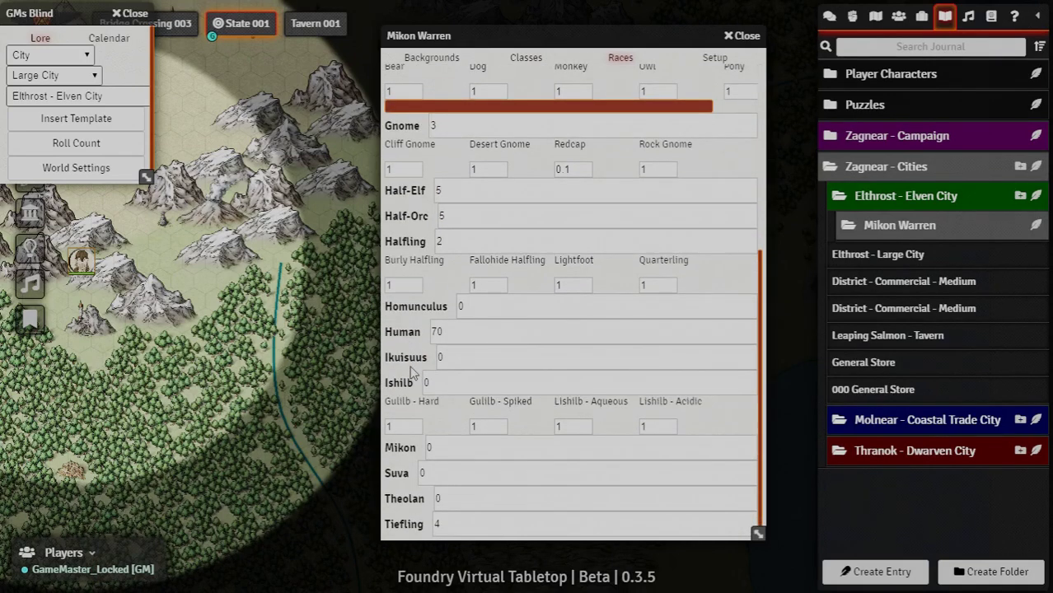
- Set the Mikon race weight to 500 in the Mikon Warren region and compare it with the other race weights
click(403, 447)
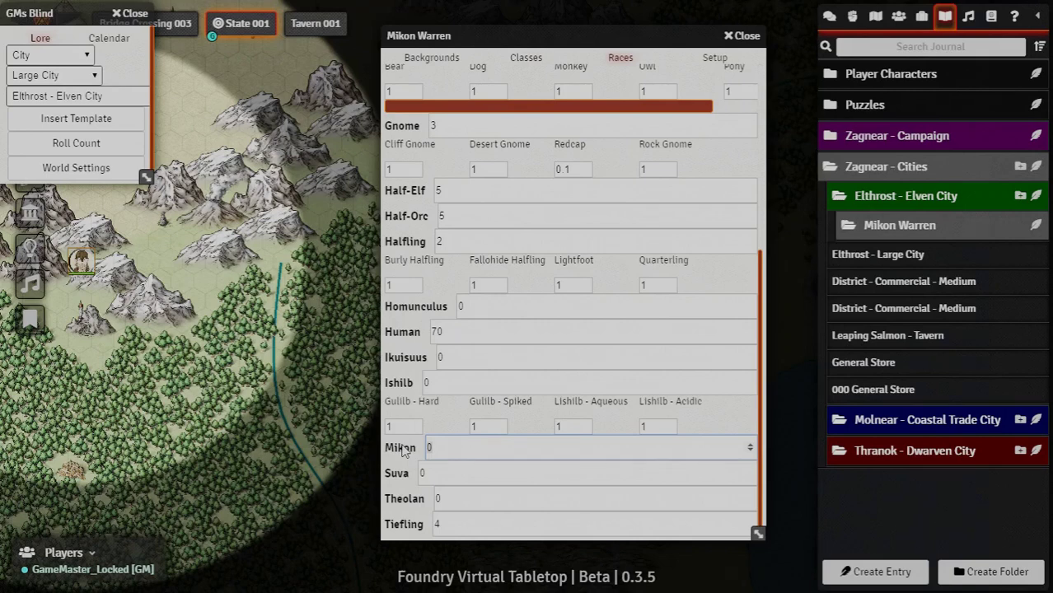
text(500)
key(Return)
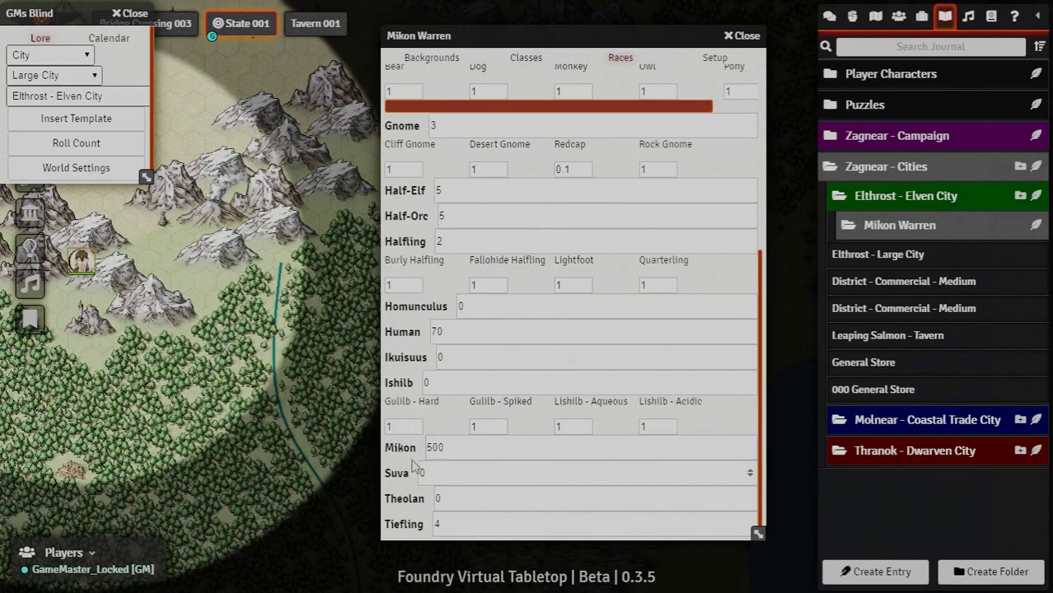
scroll(404, 457, up, 4)
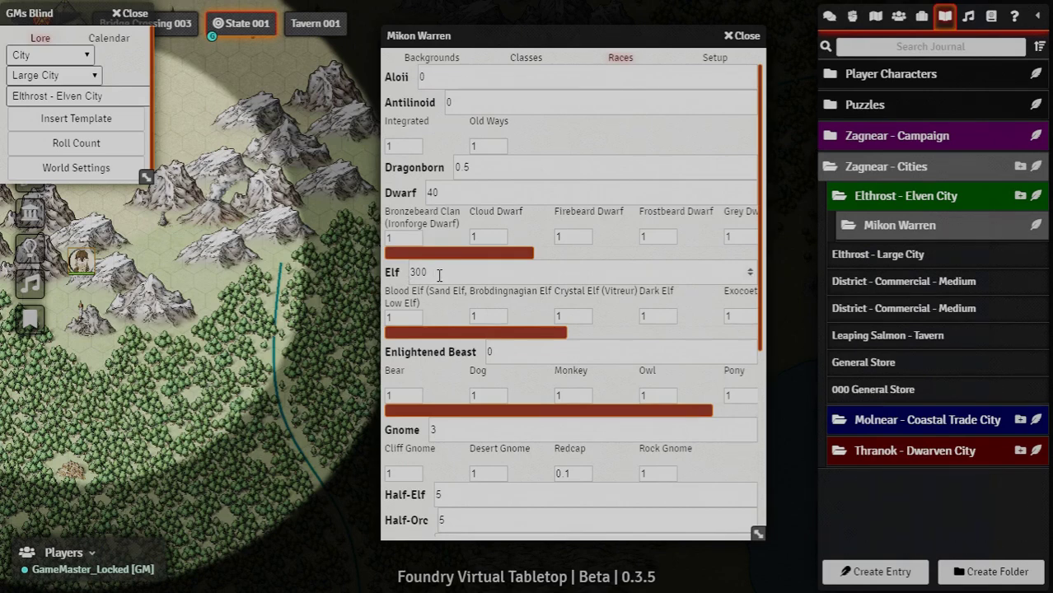
scroll(461, 363, down, 4)
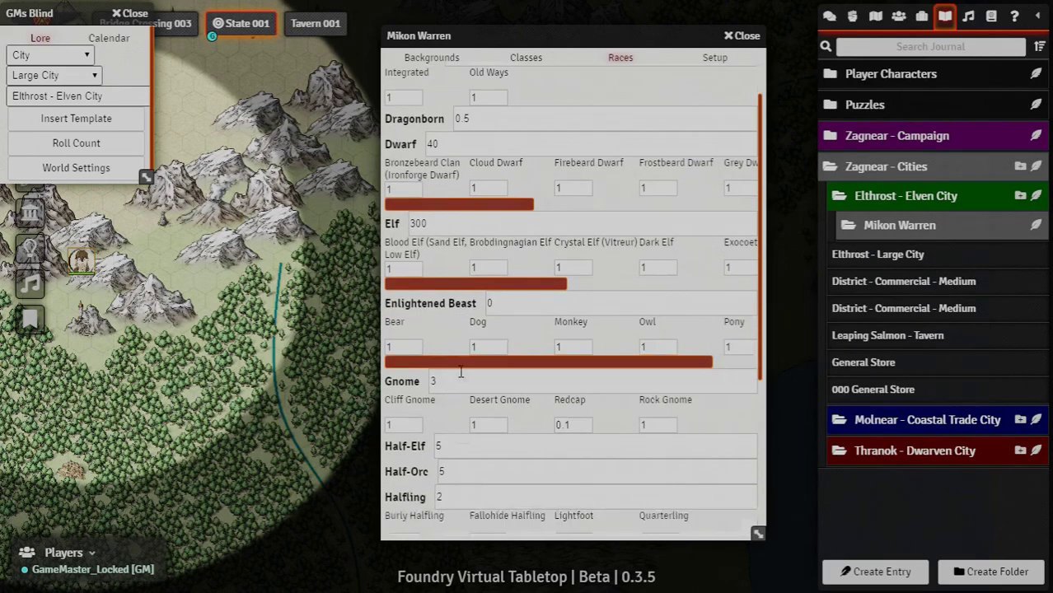
scroll(458, 377, down, 2)
scroll(441, 387, up, 5)
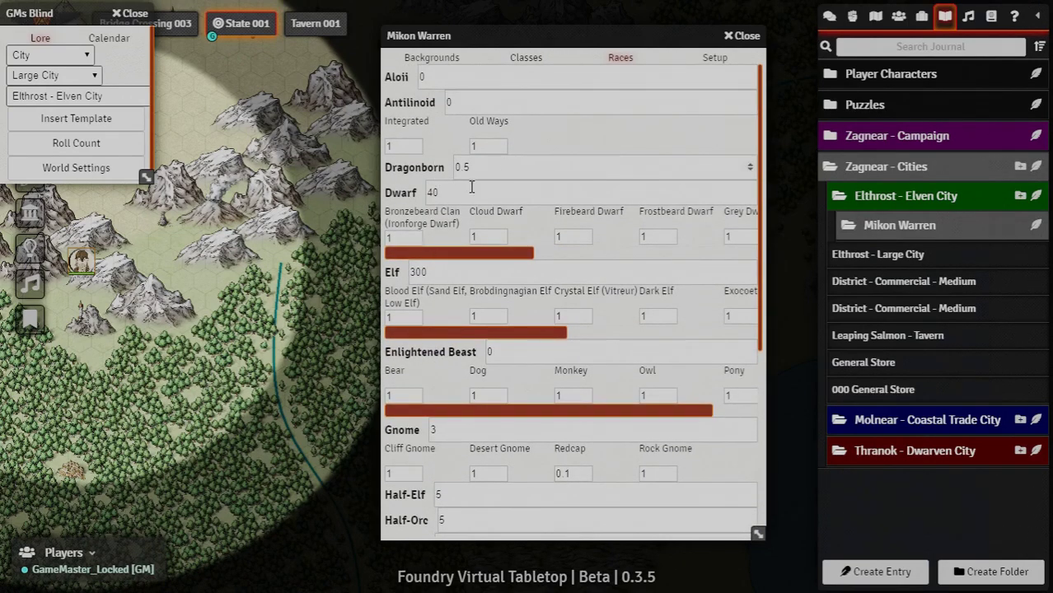
scroll(429, 280, down, 3)
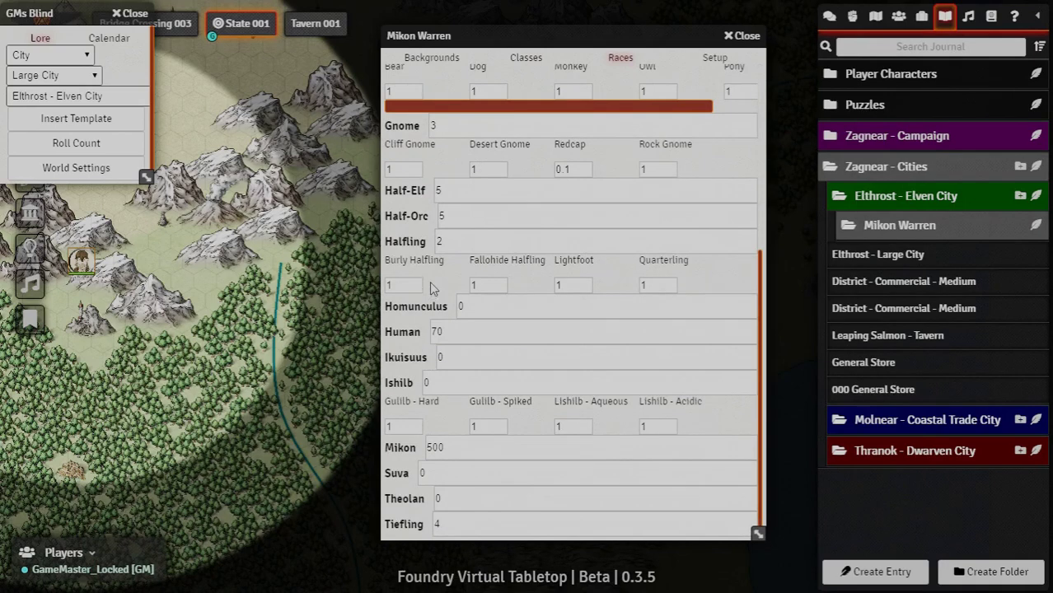
scroll(429, 285, up, 3)
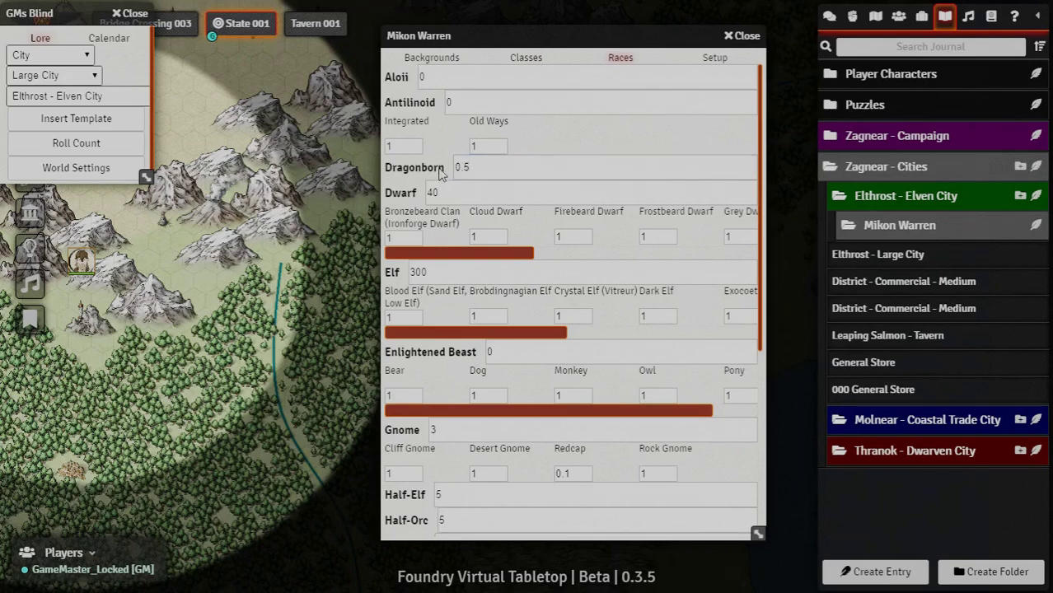
- Check the Mikon Warren region's maximum XP, minimum XP, party level and party size settings
click(728, 61)
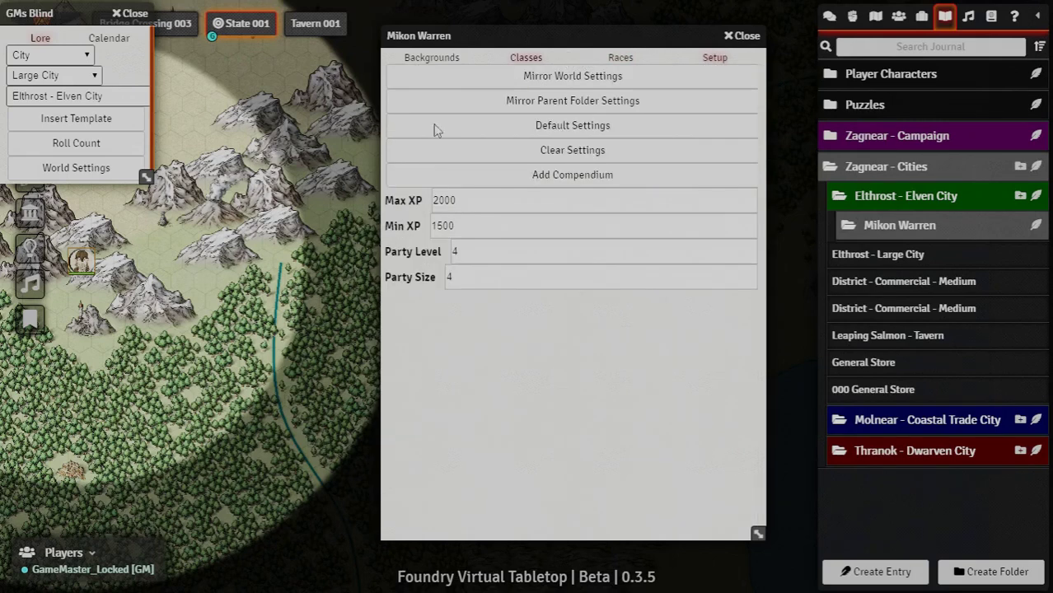
click(429, 200)
click(430, 226)
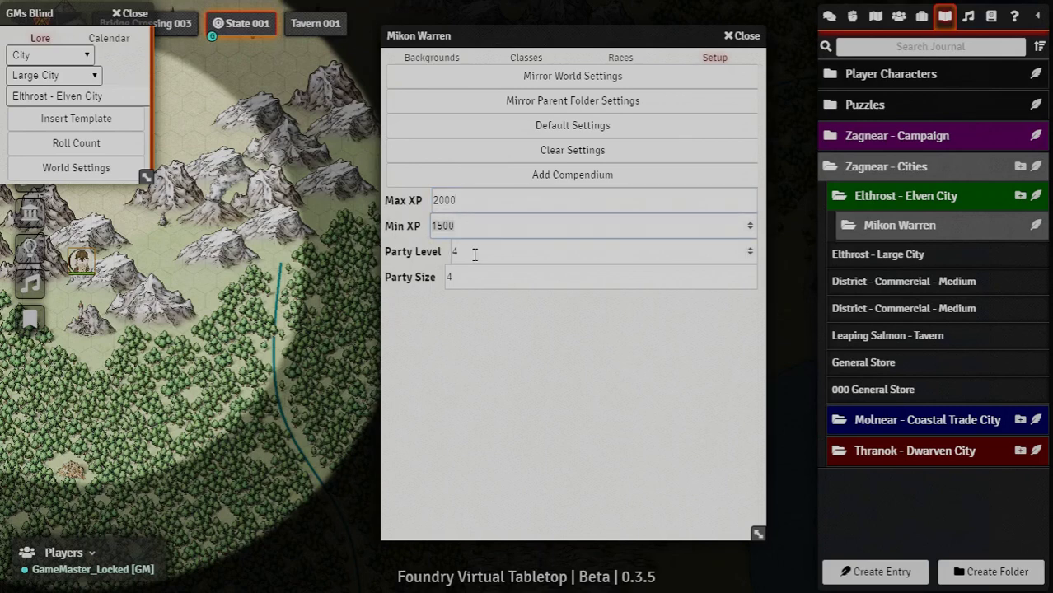
click(471, 253)
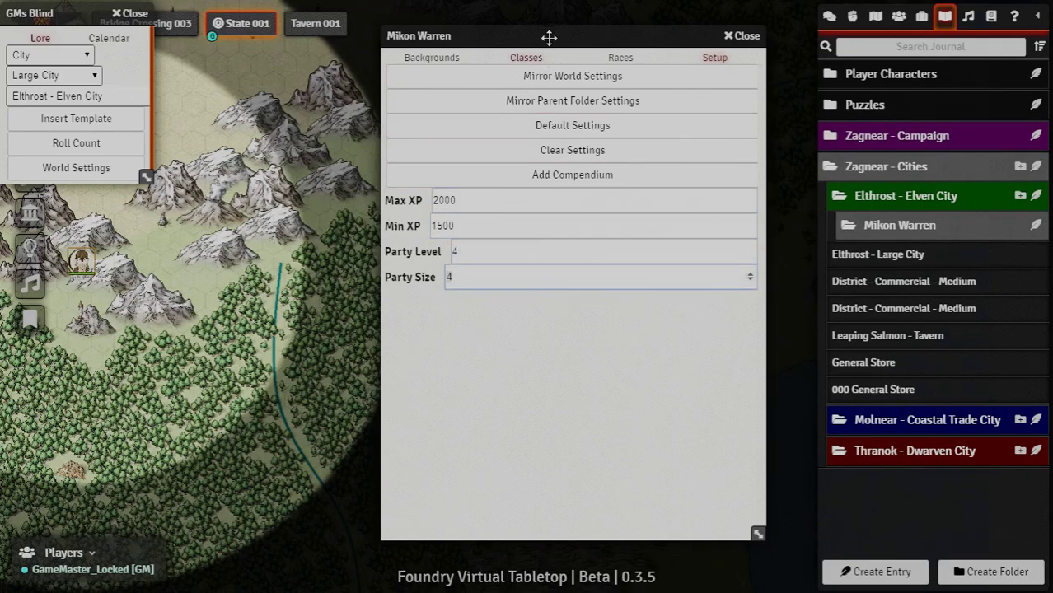
- Open the Monsters (Incarnate) compendium and arrange it side by side with the Mikon Warren settings
drag(547, 38, 110, 45)
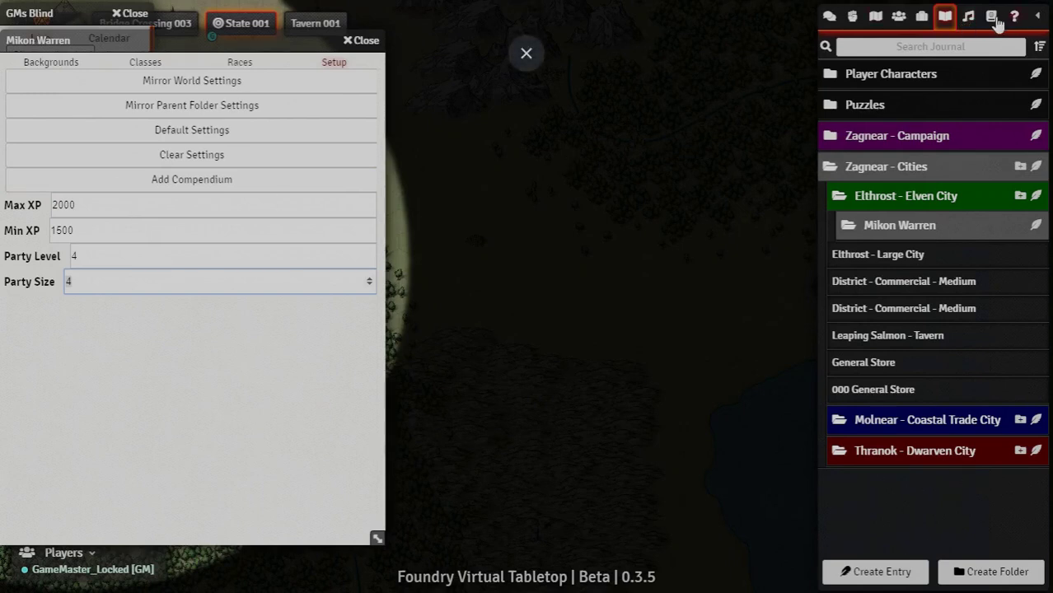
click(991, 17)
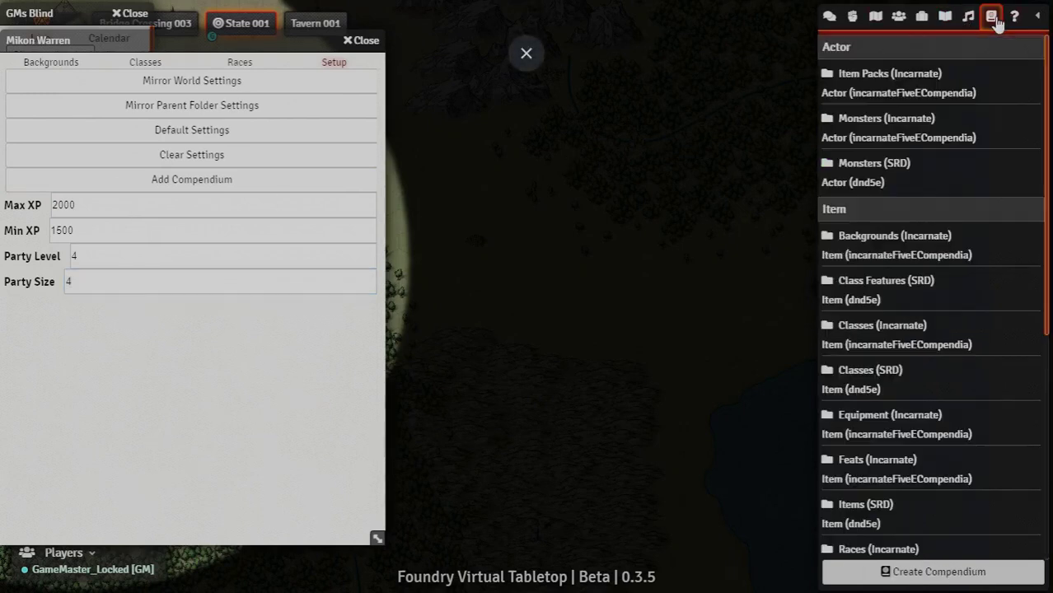
click(936, 121)
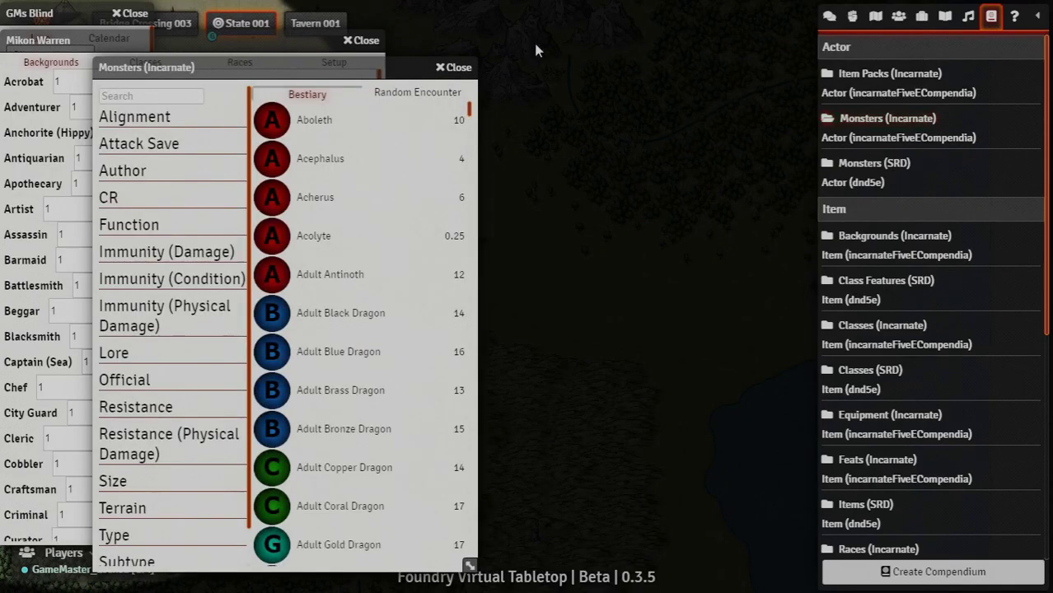
drag(384, 76, 725, 29)
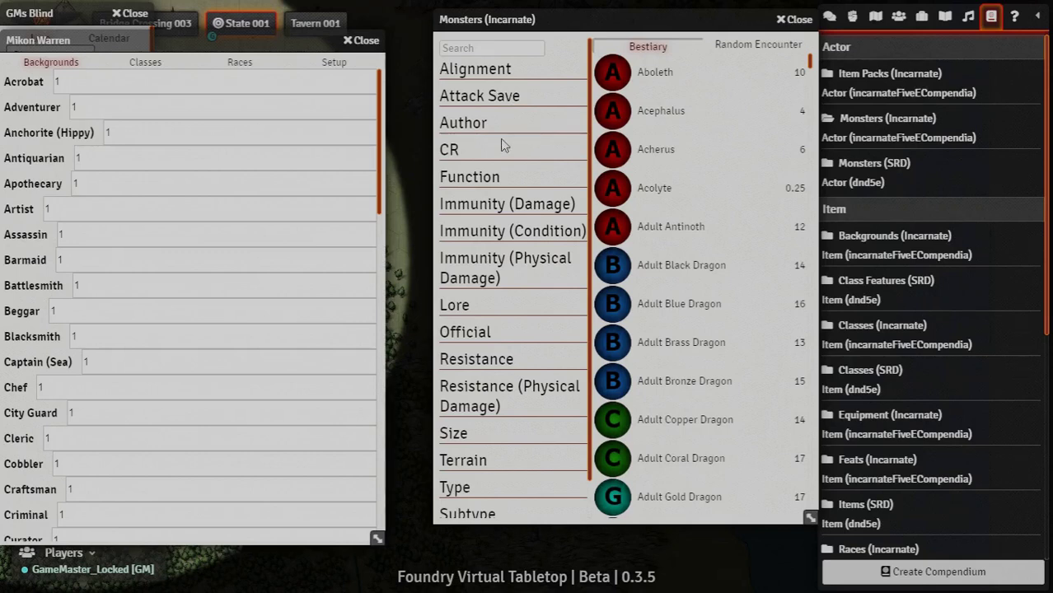
- Filter the monsters by challenge ratings 1, 2 and 3
click(452, 151)
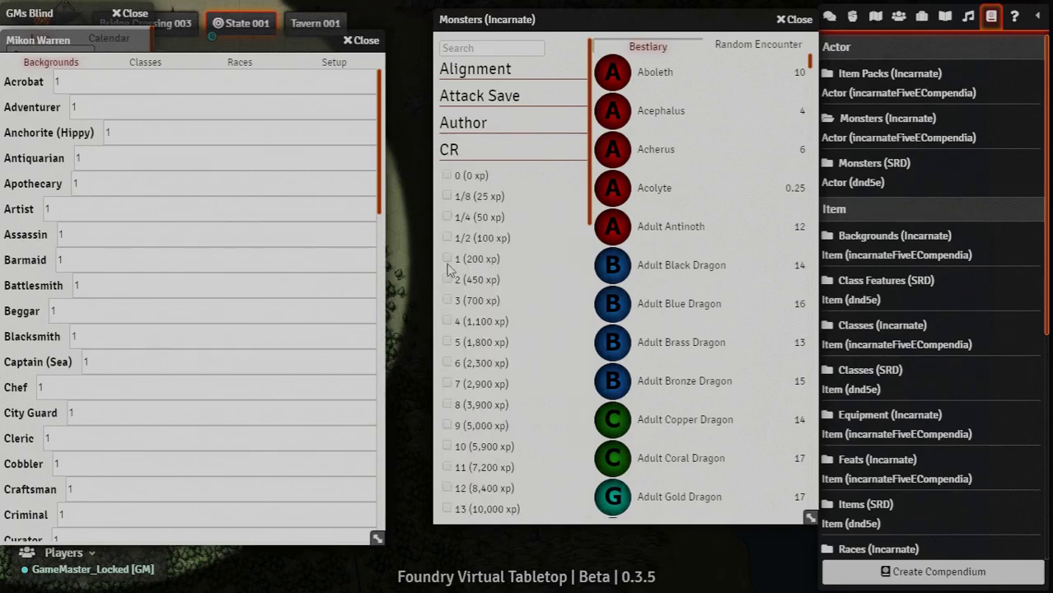
click(447, 260)
click(447, 280)
click(447, 301)
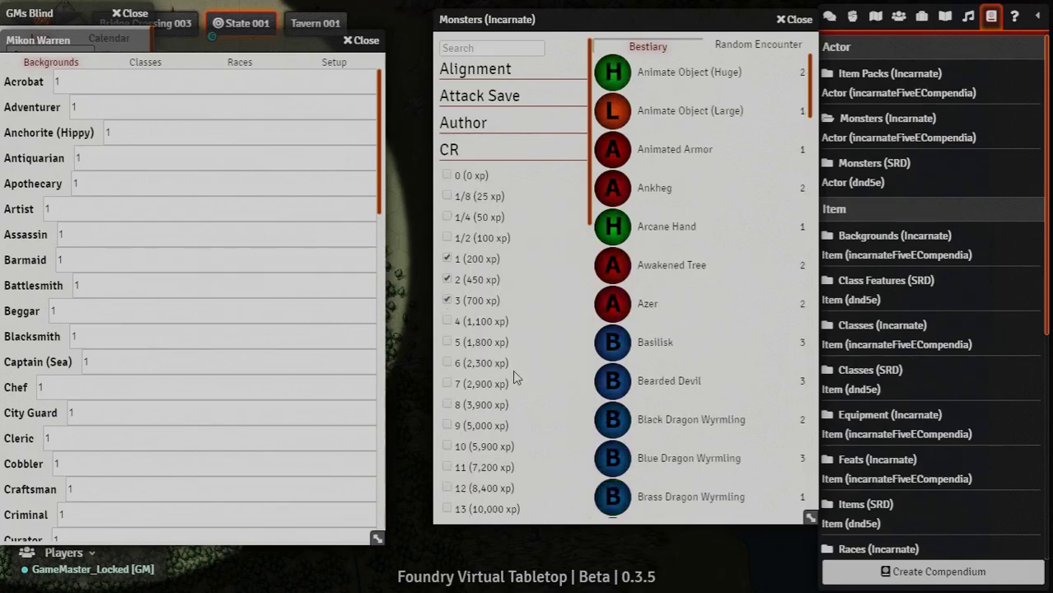
- Add a Cavern terrain filter to the monster list
scroll(512, 370, down, 8)
scroll(512, 370, down, 2)
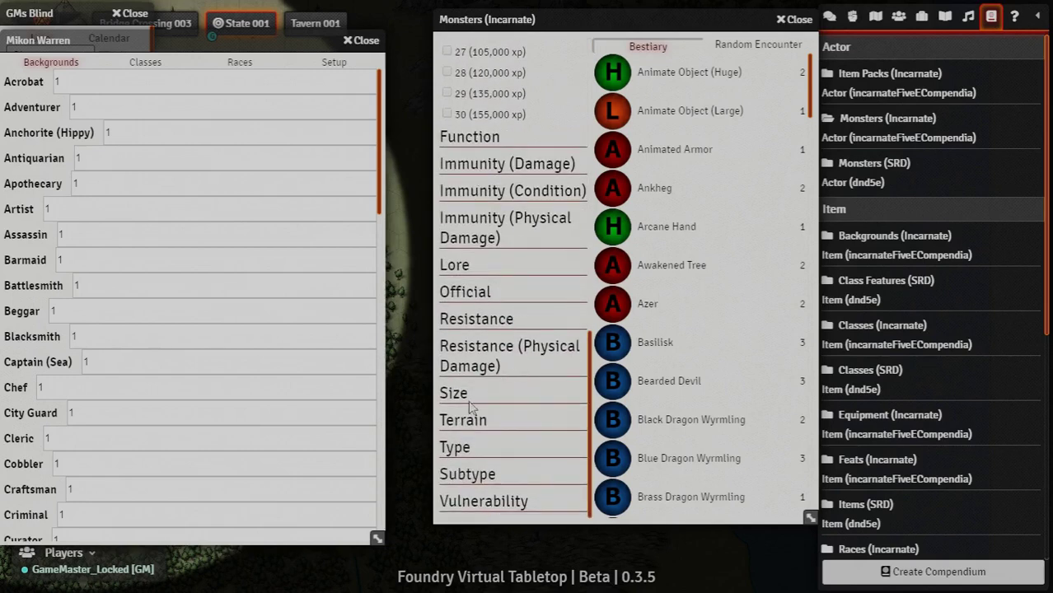
click(461, 426)
scroll(449, 440, down, 3)
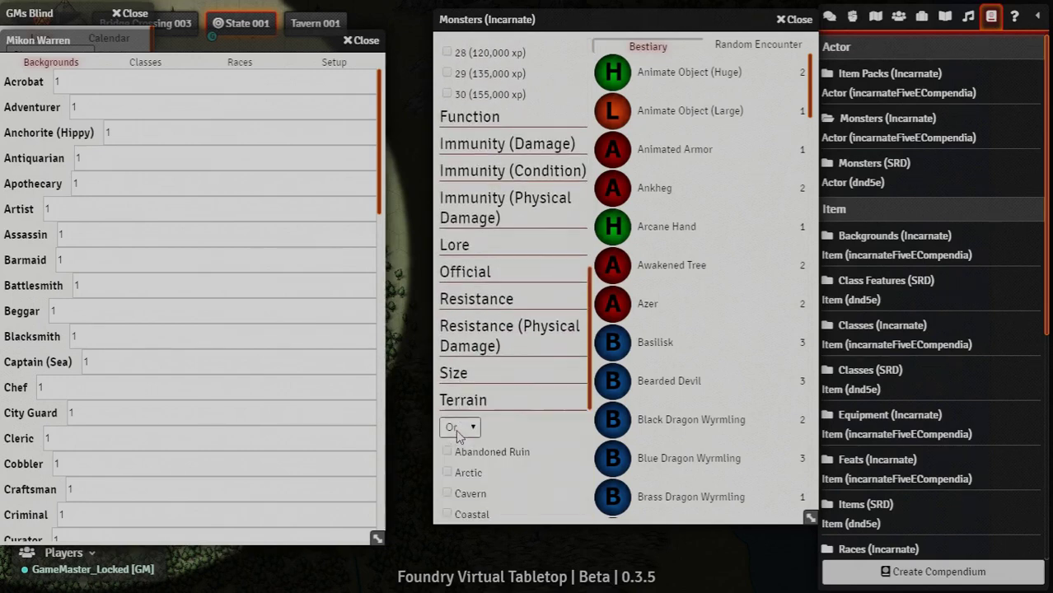
click(447, 436)
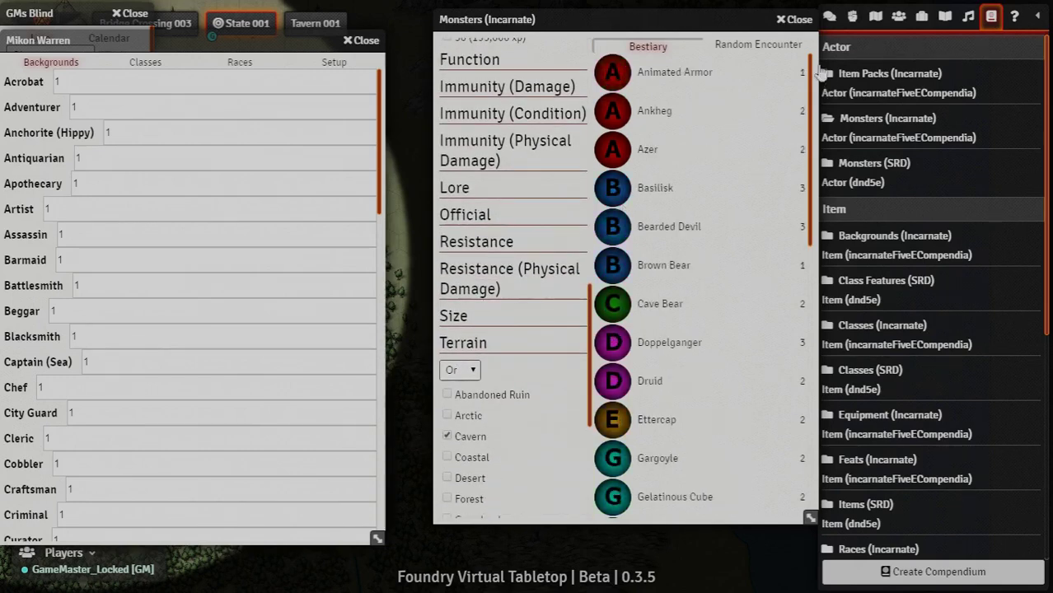
- Generate 16 random encounters from the filtered monsters with a minimum of 500 XP and a maximum of 1000 XP
click(758, 48)
click(691, 65)
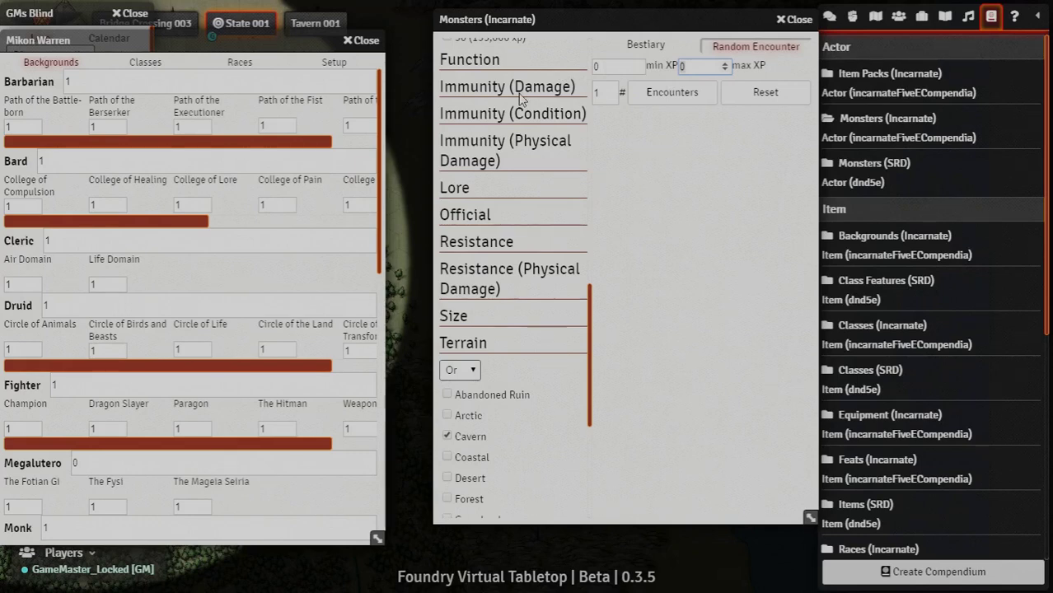
scroll(517, 104, up, 10)
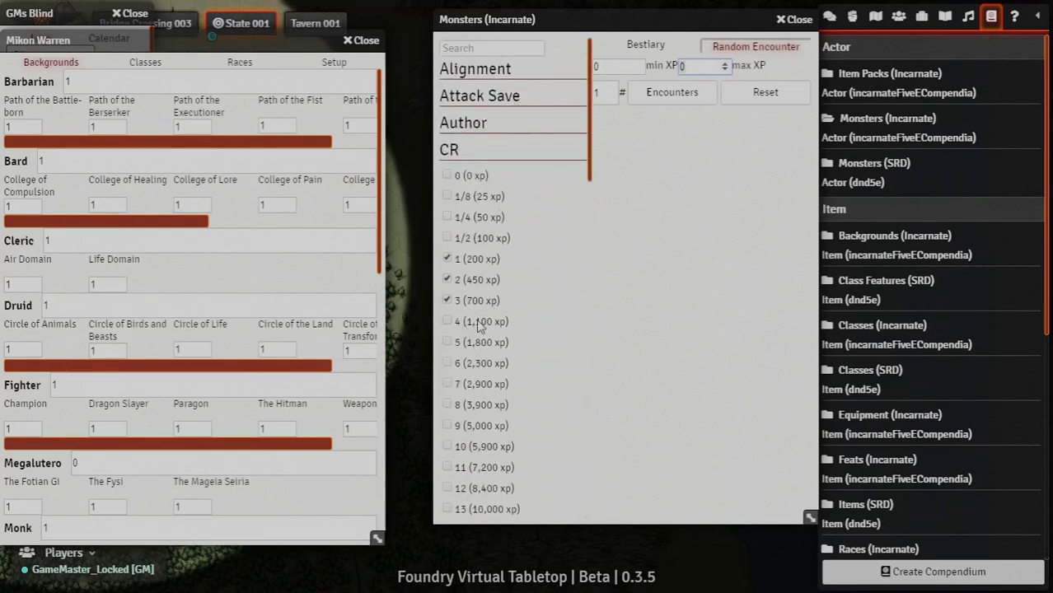
key(BackSpace)
text(1000)
click(621, 67)
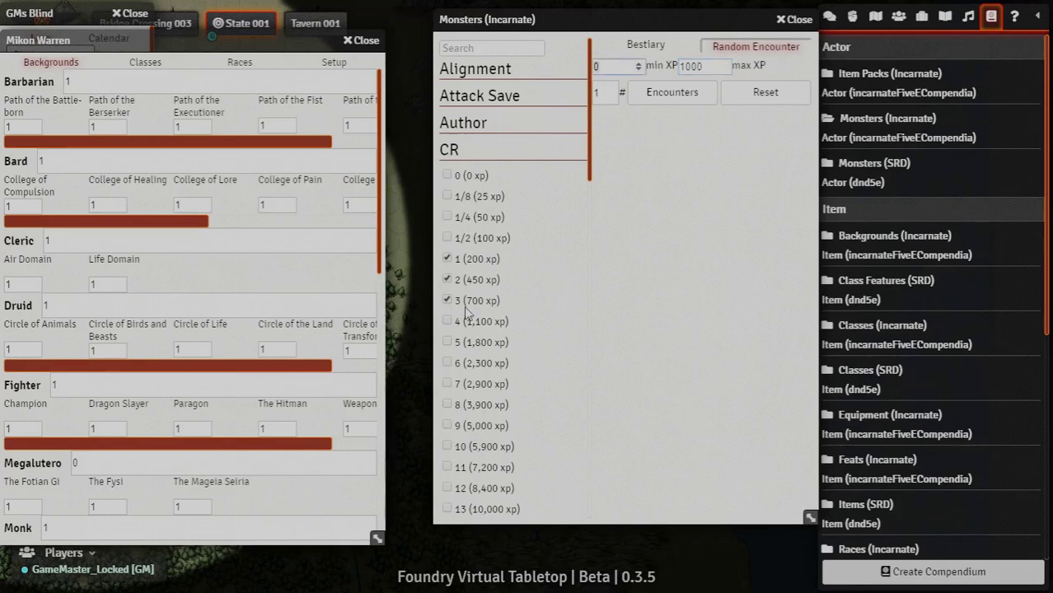
text(500)
click(613, 92)
key(BackSpace)
text(16)
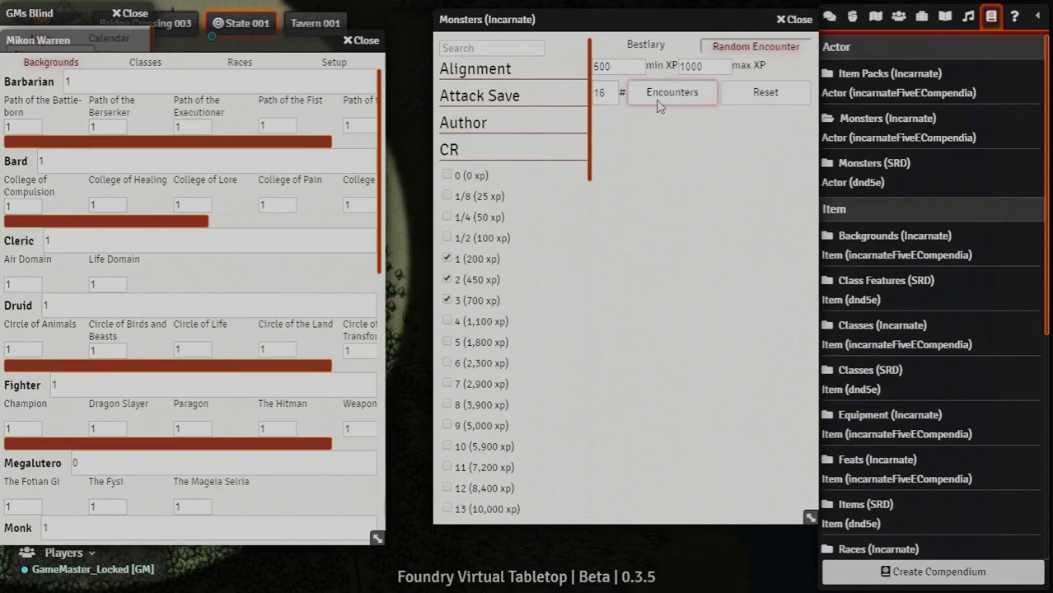
click(659, 101)
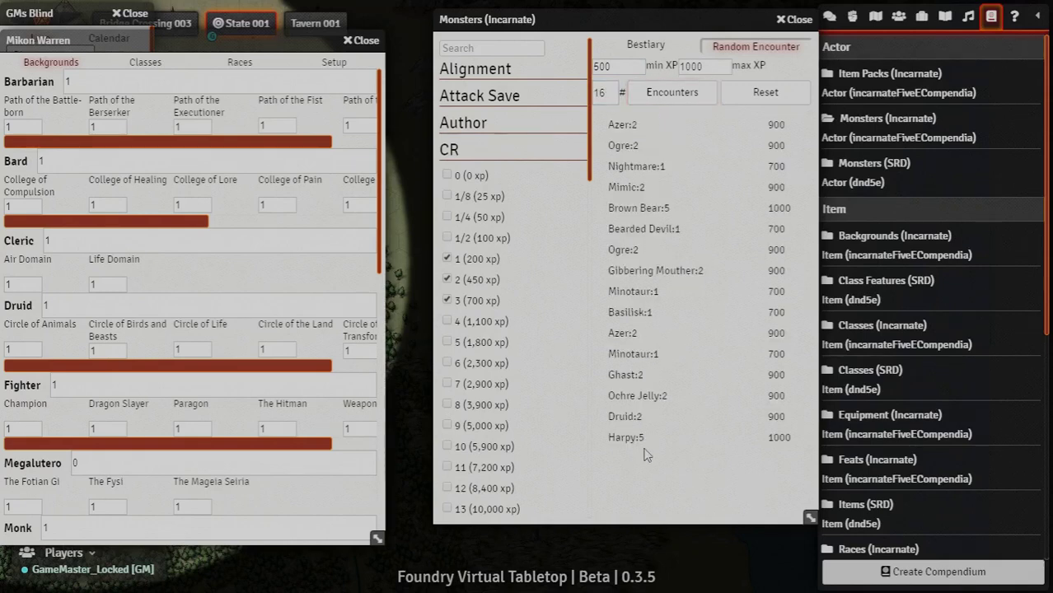
- Close the Mikon Warren settings and place the two-ogre encounter on the Bridge Crossing 003 scene, closing the Ogre sheet
click(360, 40)
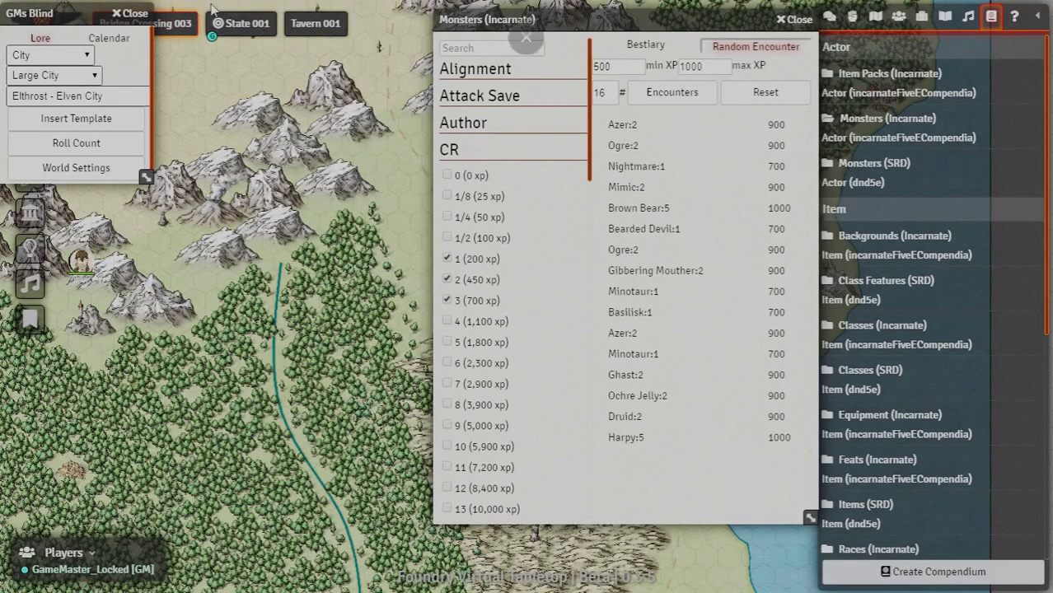
click(174, 24)
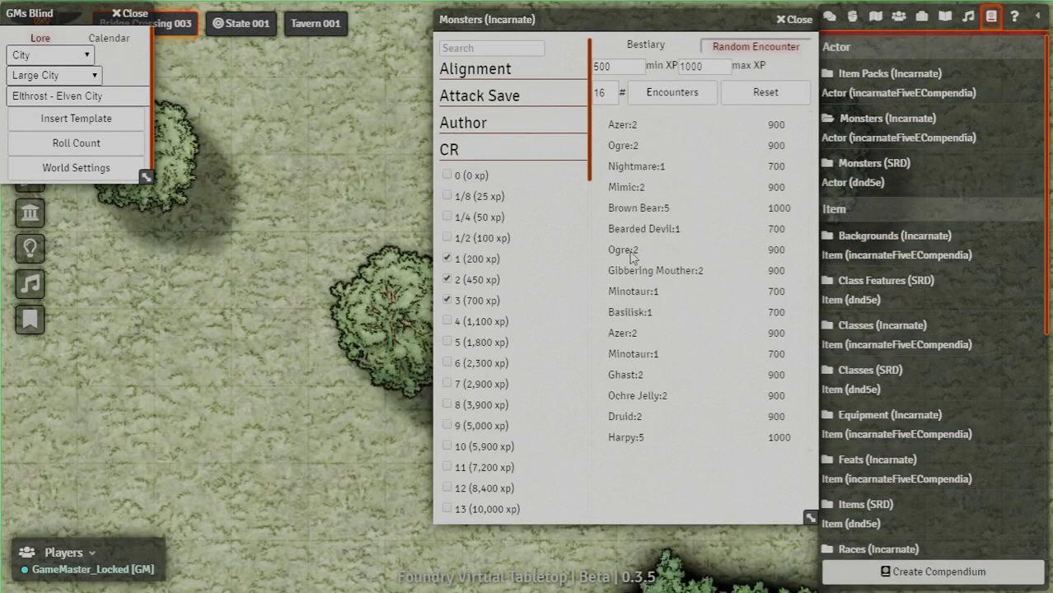
drag(188, 298, 189, 298)
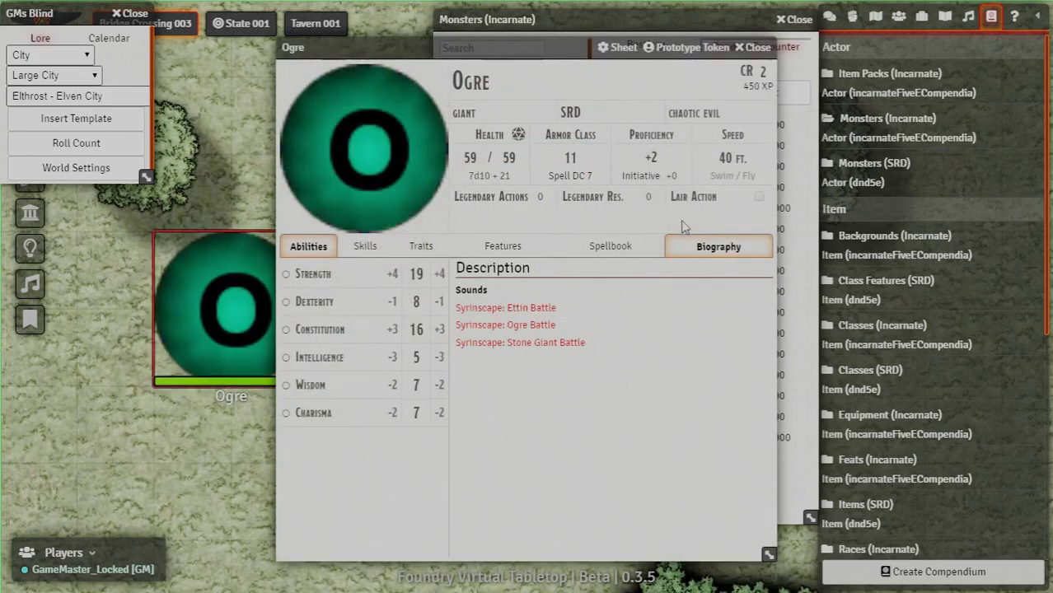
click(764, 45)
scroll(344, 219, down, 1)
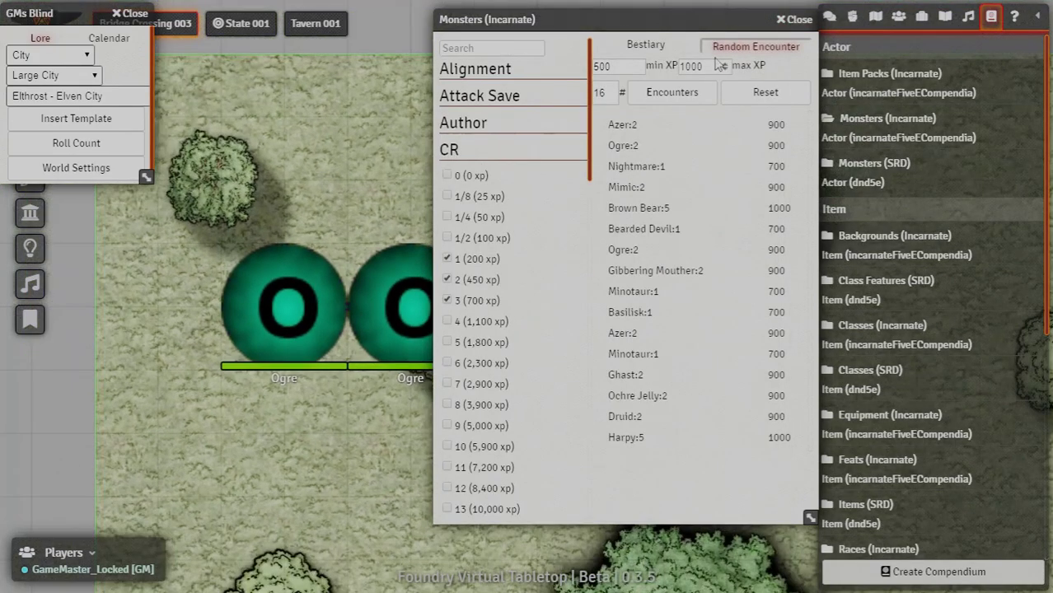
scroll(173, 133, down, 1)
drag(174, 134, 368, 202)
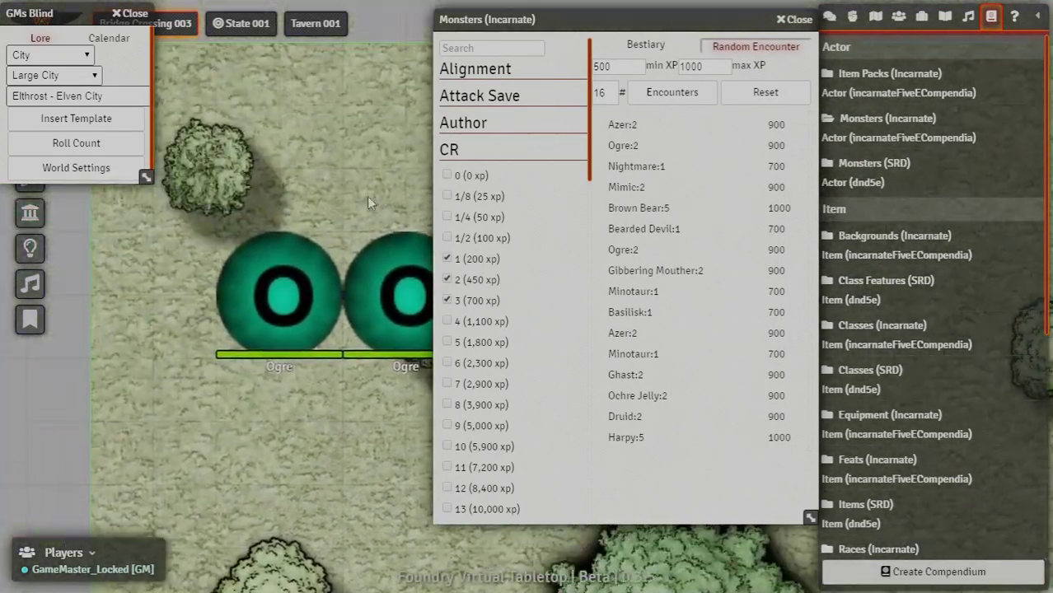
- Move the Mimic and Ogre actors into the Monsters folder and expand that folder
click(899, 18)
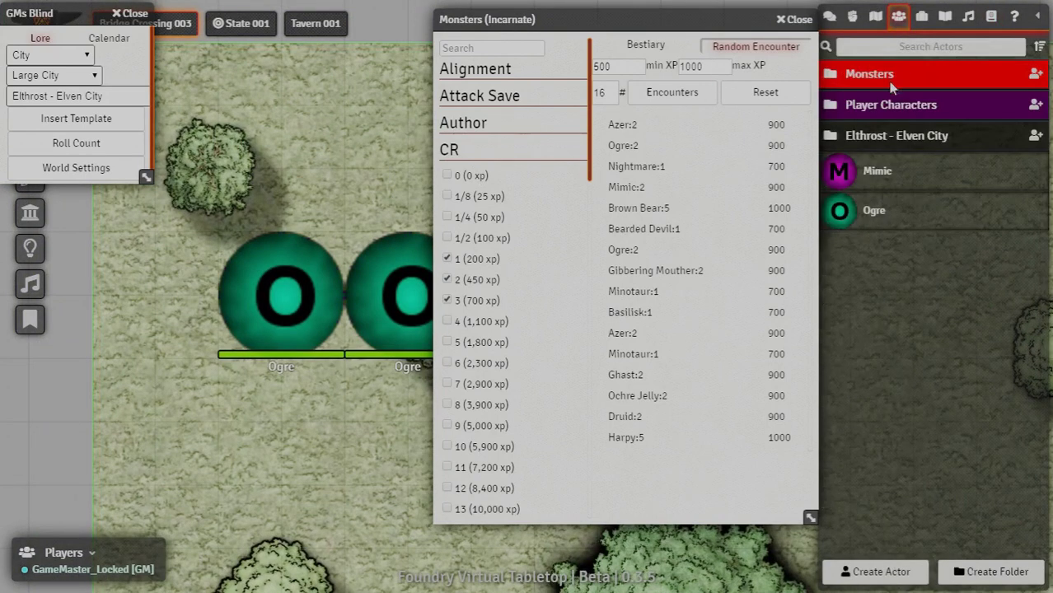
drag(853, 164, 884, 80)
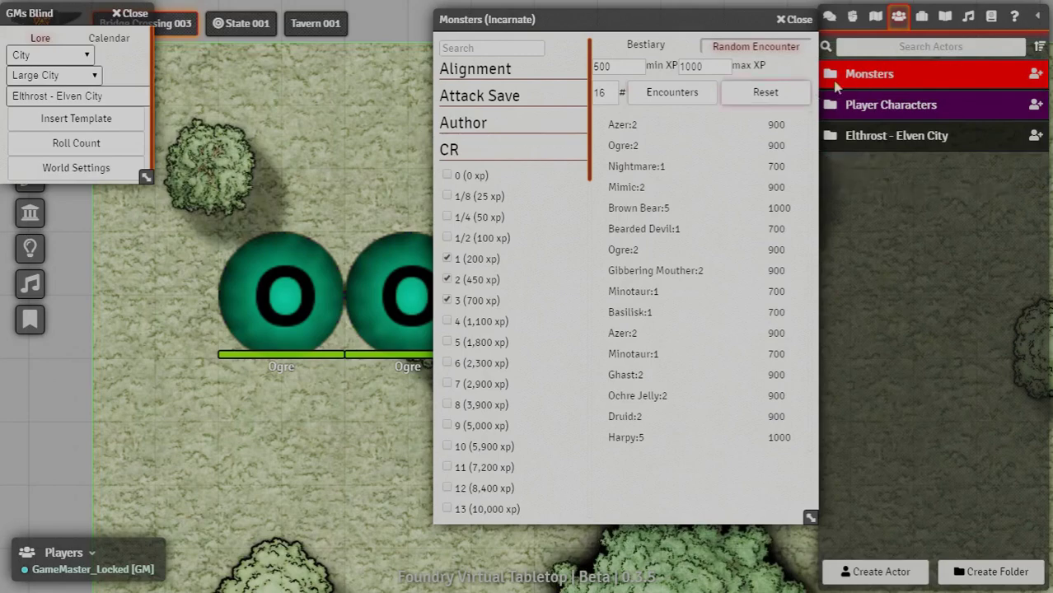
click(884, 80)
- Move the compendium aside, place a second two-ogre encounter on open ground in the scene and select one of its tokens
drag(611, 16, 178, 20)
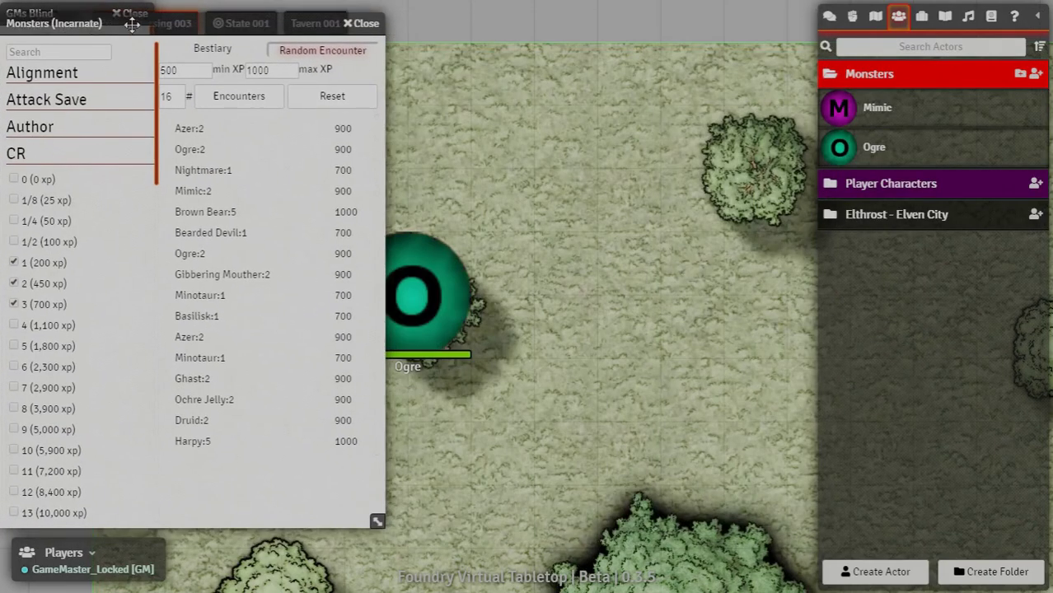
scroll(452, 258, down, 3)
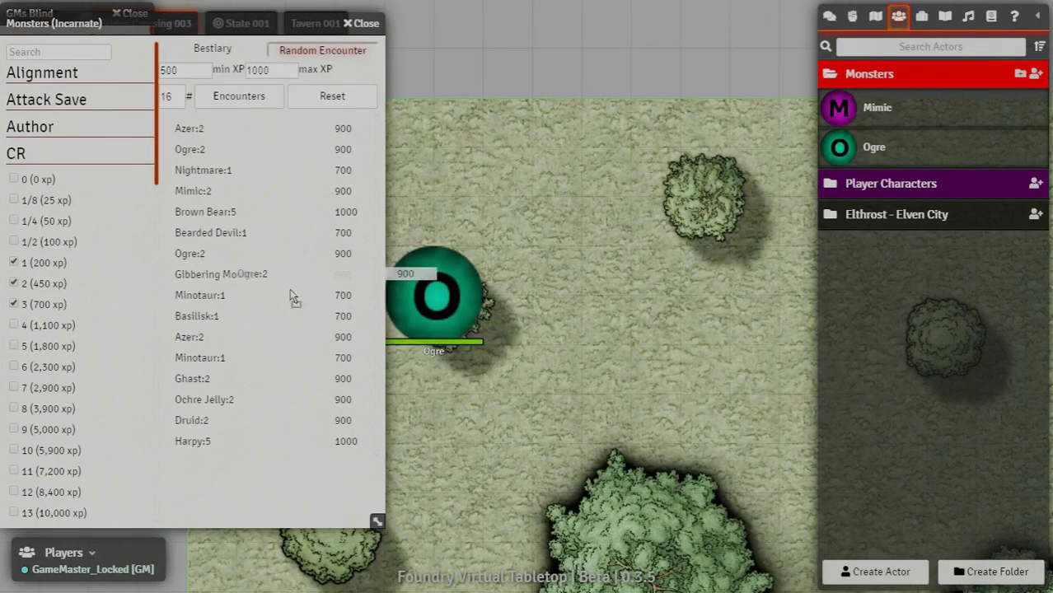
drag(645, 306, 516, 219)
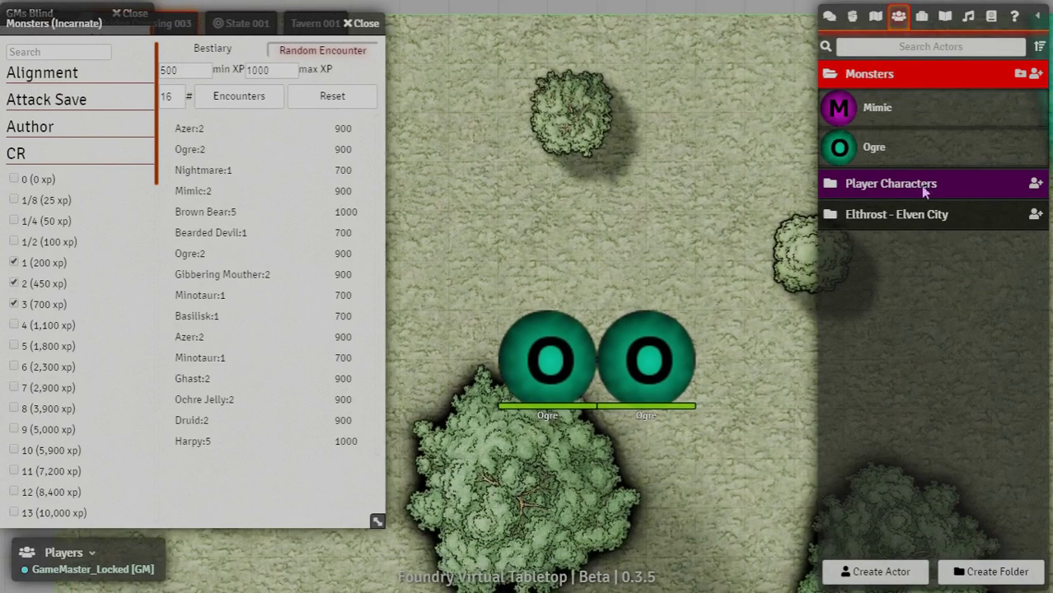
click(677, 370)
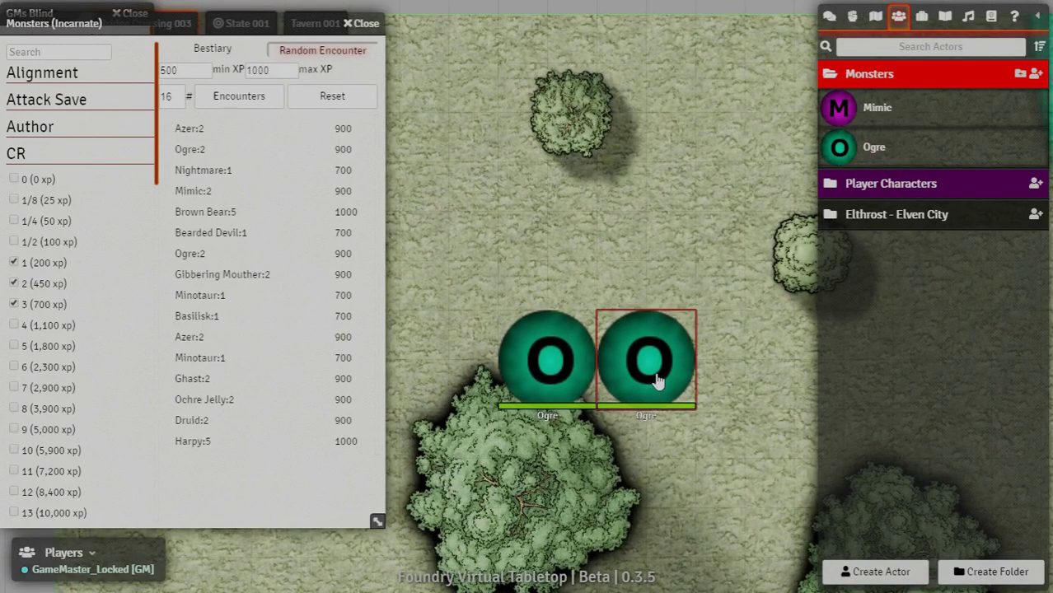
- Deal 10 damage to one ogre of the second pair and 50 damage to the ogre beside it
right_click(658, 375)
drag(656, 424, 592, 424)
text(-10)
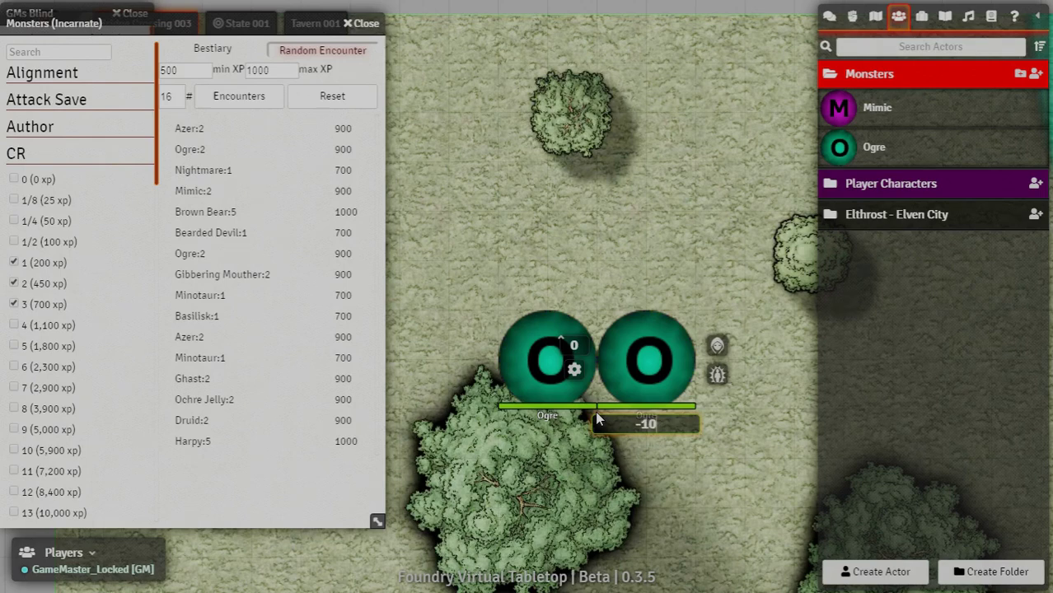
key(Return)
right_click(566, 385)
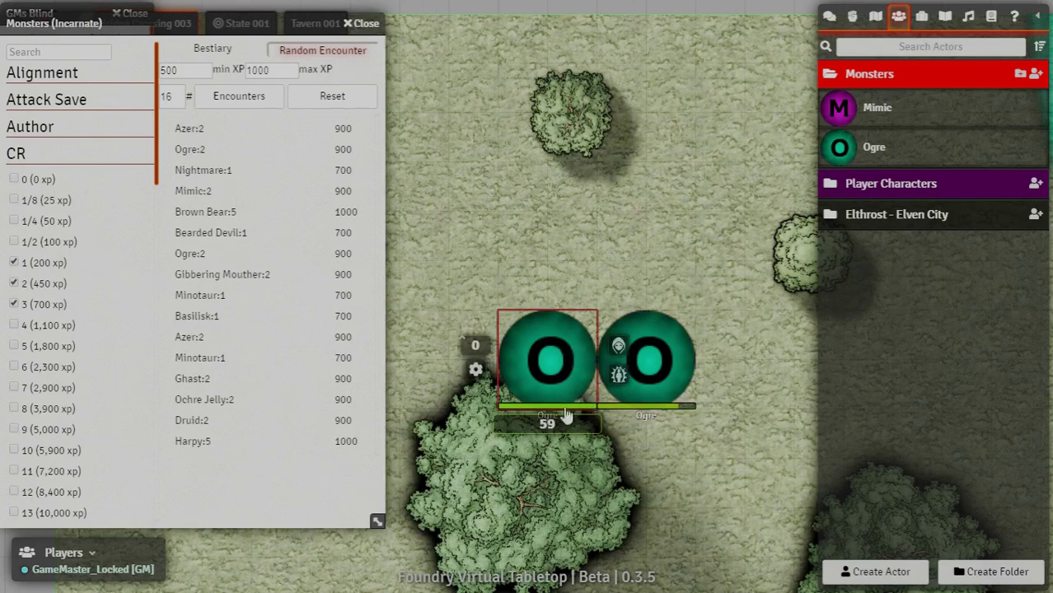
text(-50)
key(Return)
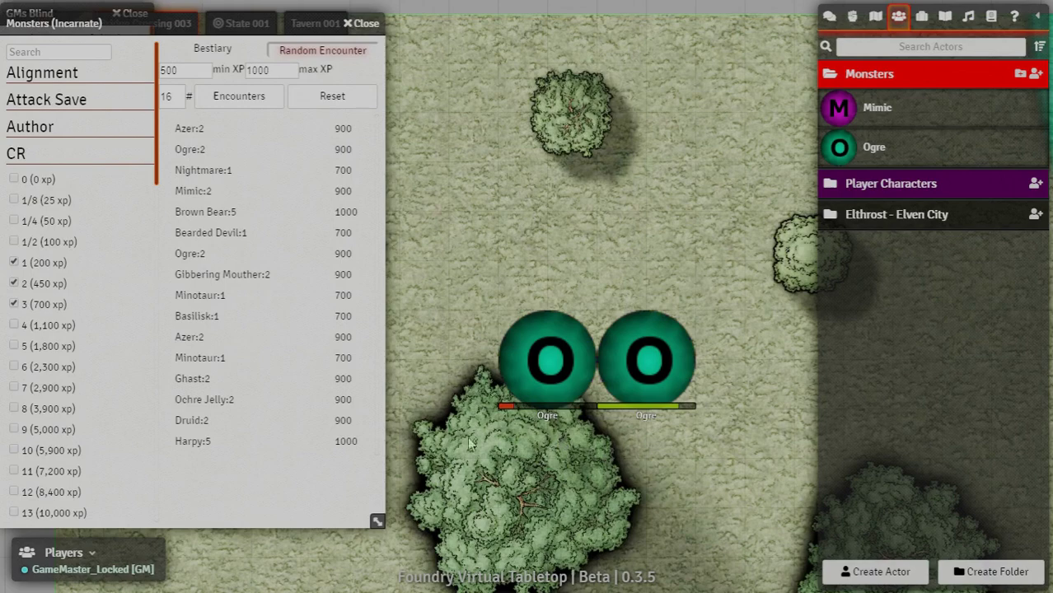
- Bring both ogre pairs into view and close the Monsters compendium and the GMs Blind window
drag(437, 448, 570, 419)
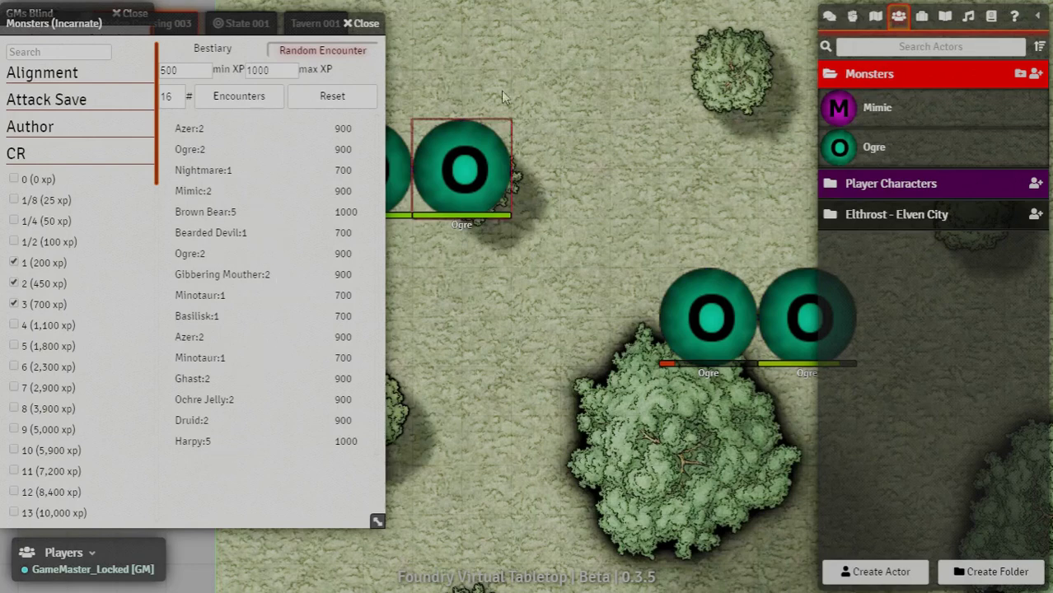
click(359, 24)
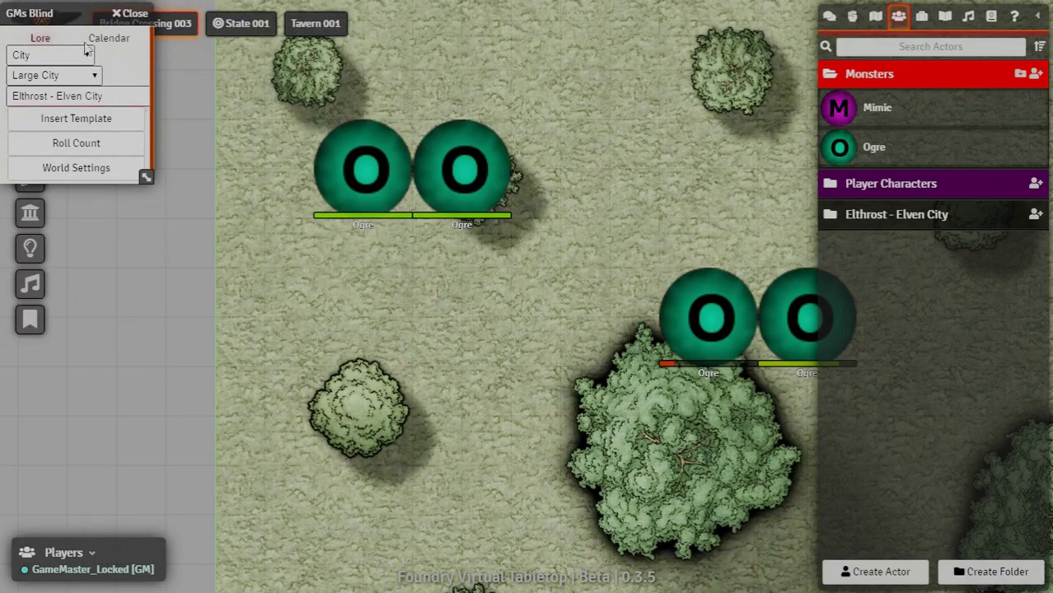
click(129, 14)
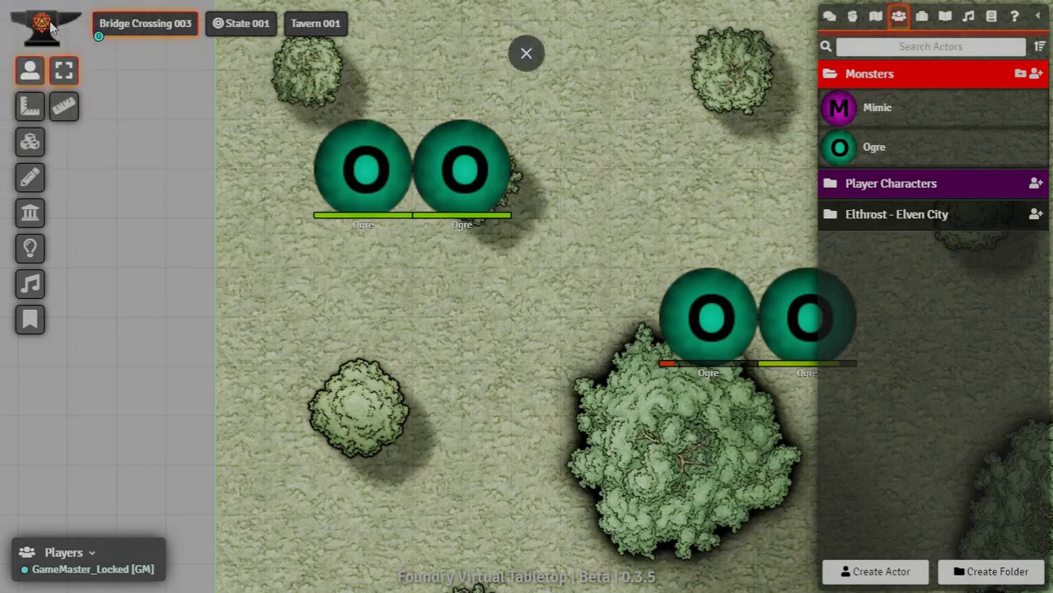
- Reopen GMs Blind and insert the Miscellaneous template Random Adventuring Day for Elthrost - Elven City
click(51, 26)
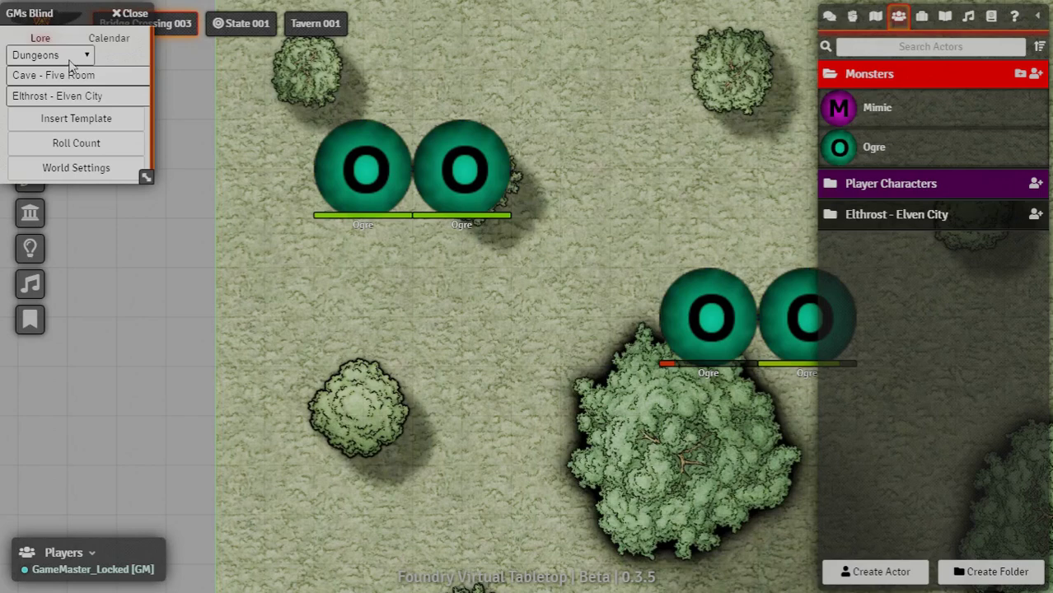
click(69, 61)
click(41, 132)
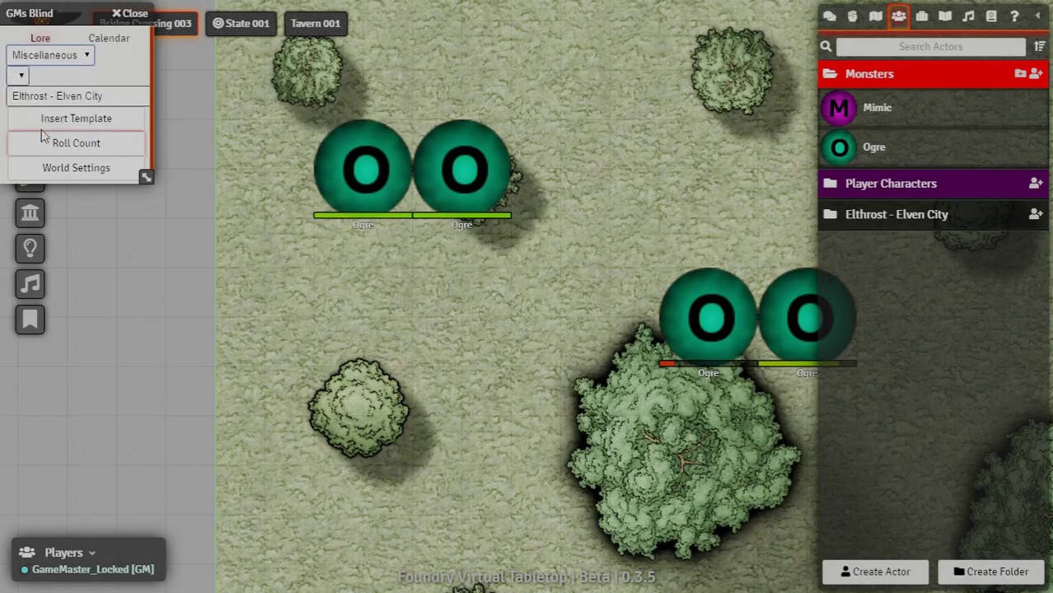
click(41, 75)
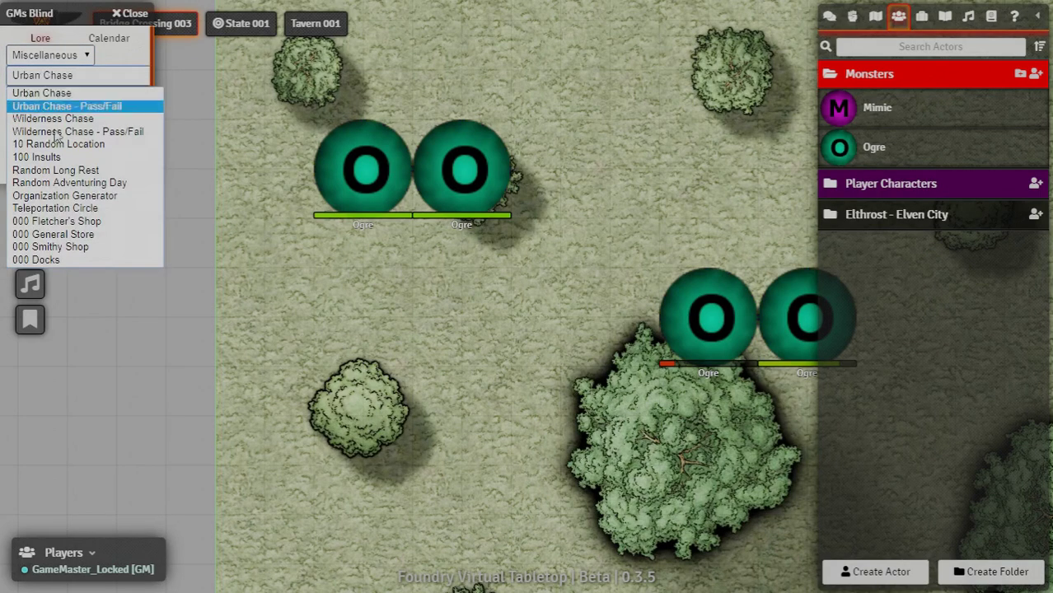
click(86, 182)
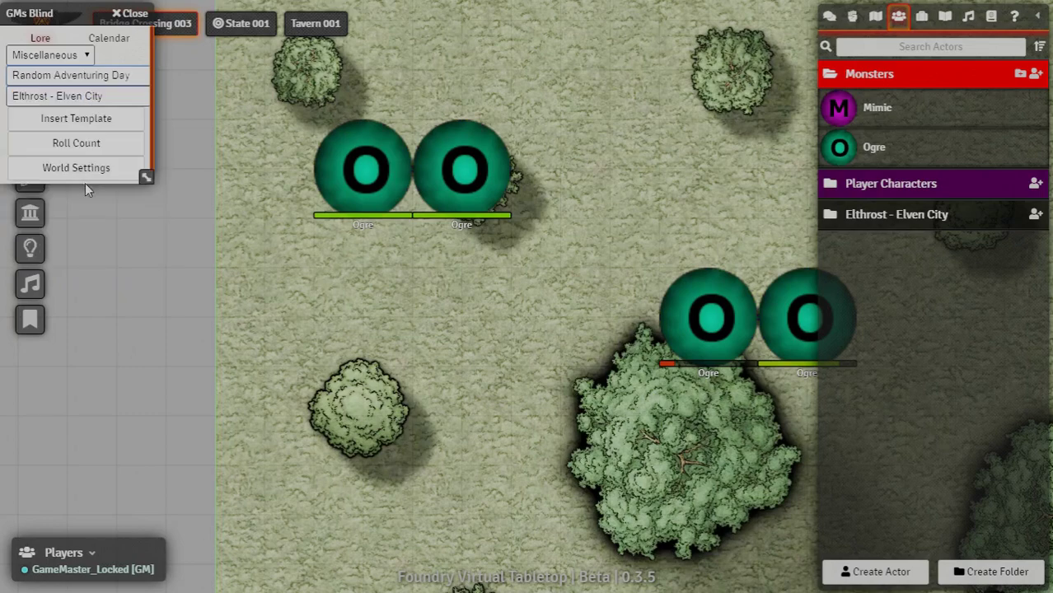
click(86, 120)
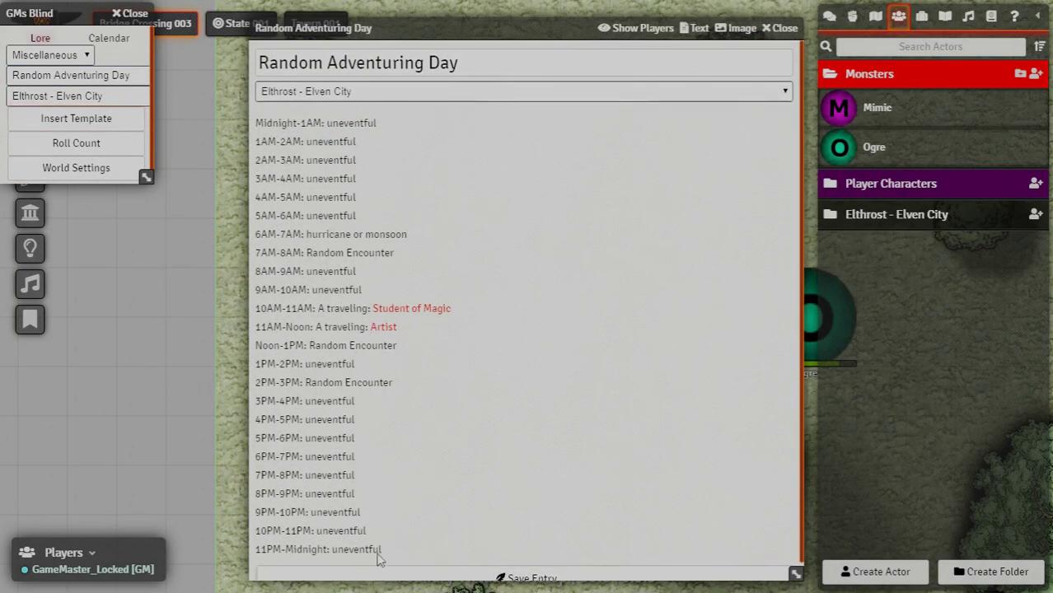
- Generate the traveling Student of Magic from the 10AM-11AM line of the adventuring day and open the character's sheet
drag(398, 354, 317, 352)
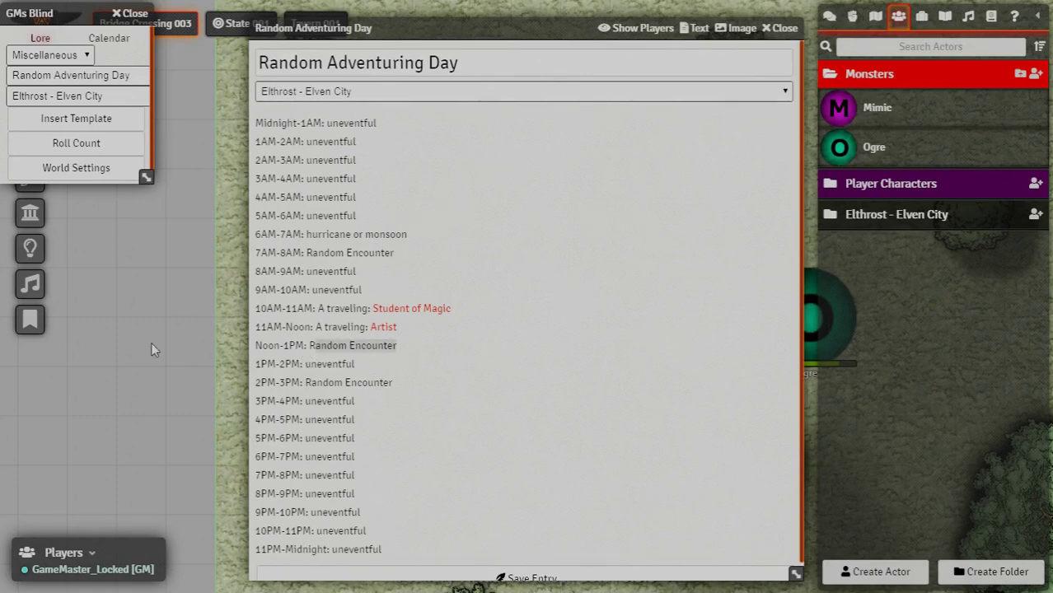
click(407, 309)
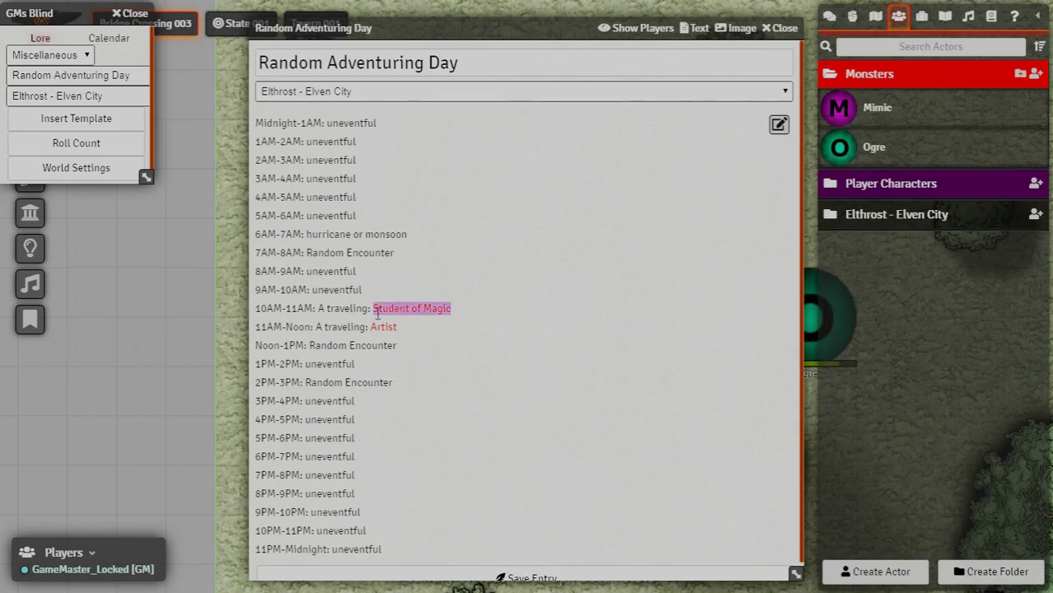
click(344, 297)
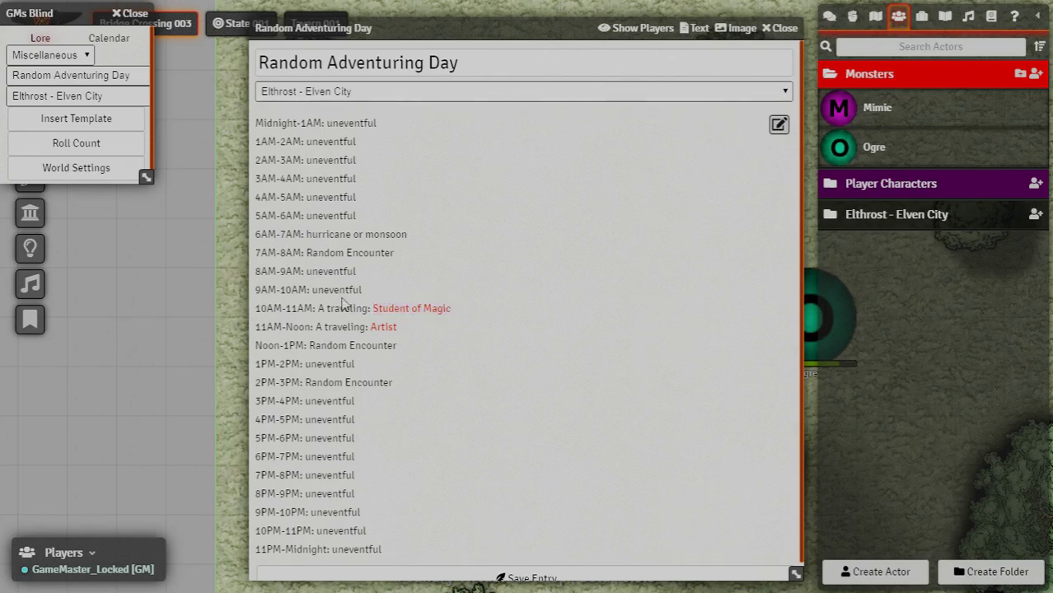
click(344, 305)
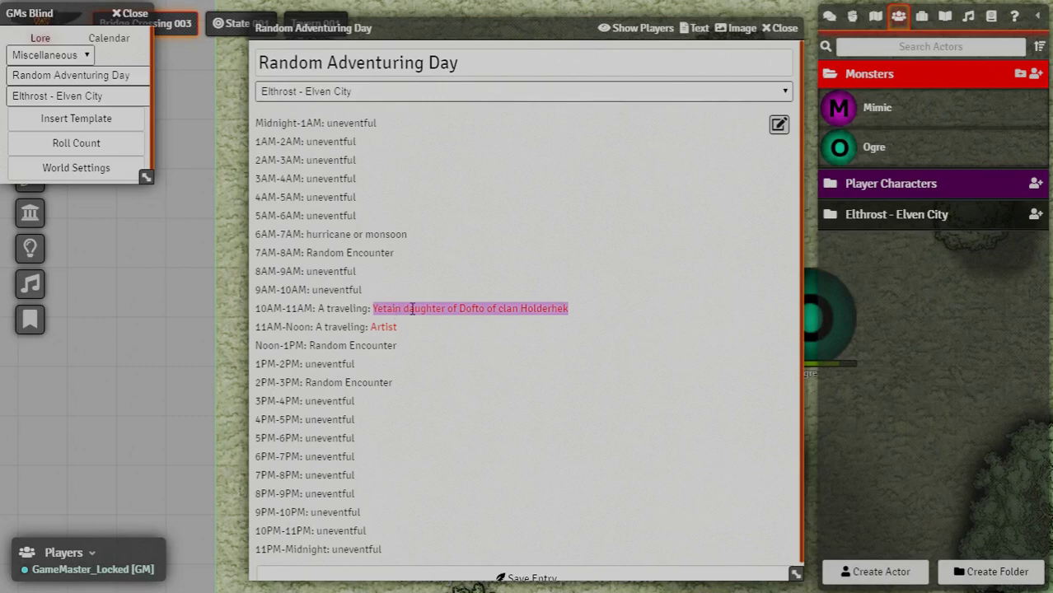
click(414, 308)
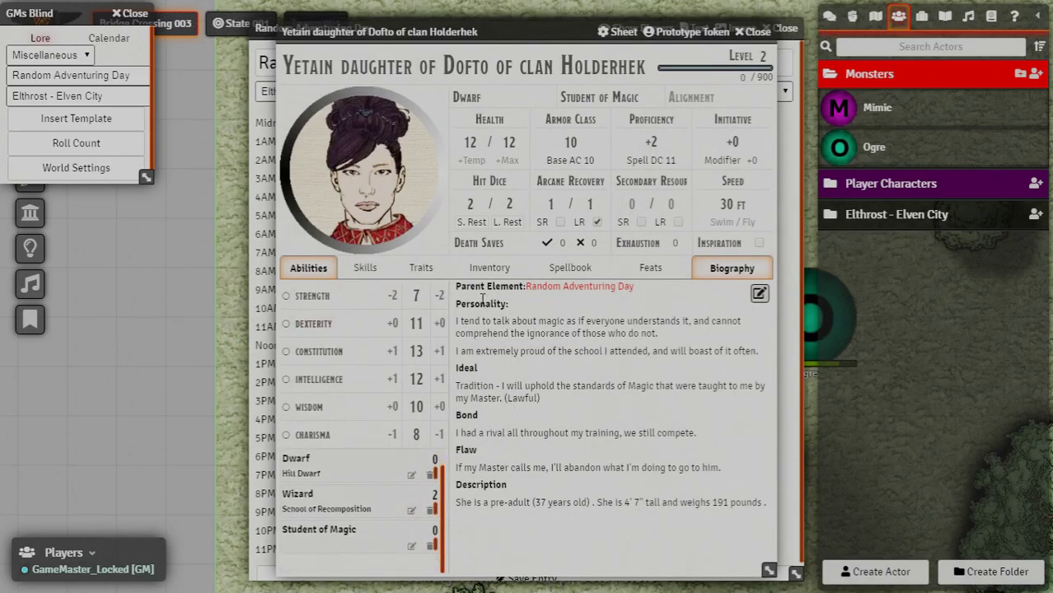
- Review the character's personality, ideal, skills, abilities and traits, and read the Languages feat's description
drag(456, 321, 640, 353)
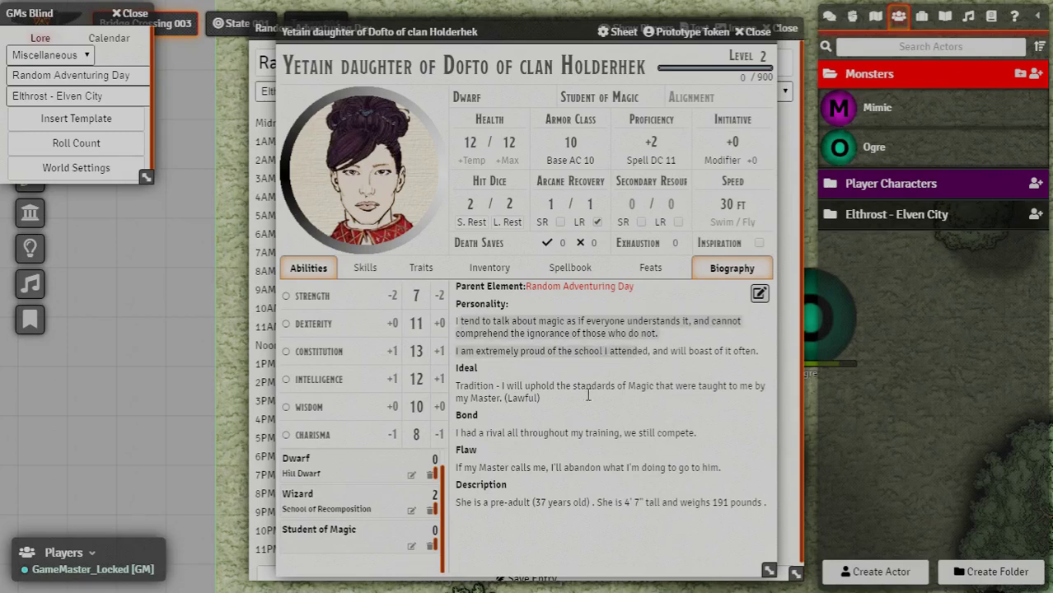
drag(540, 398, 457, 369)
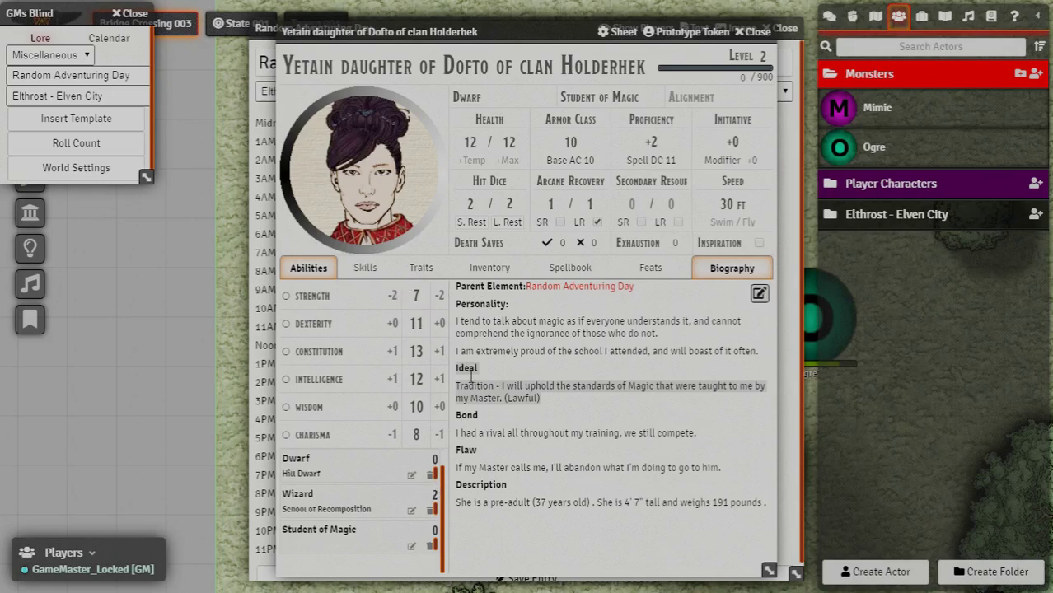
click(365, 269)
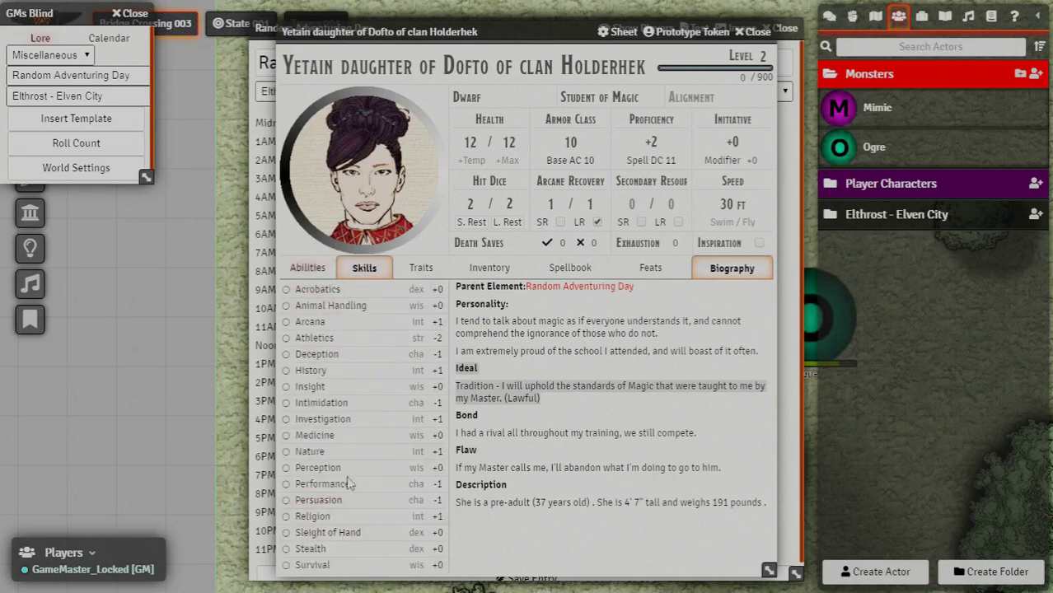
click(311, 269)
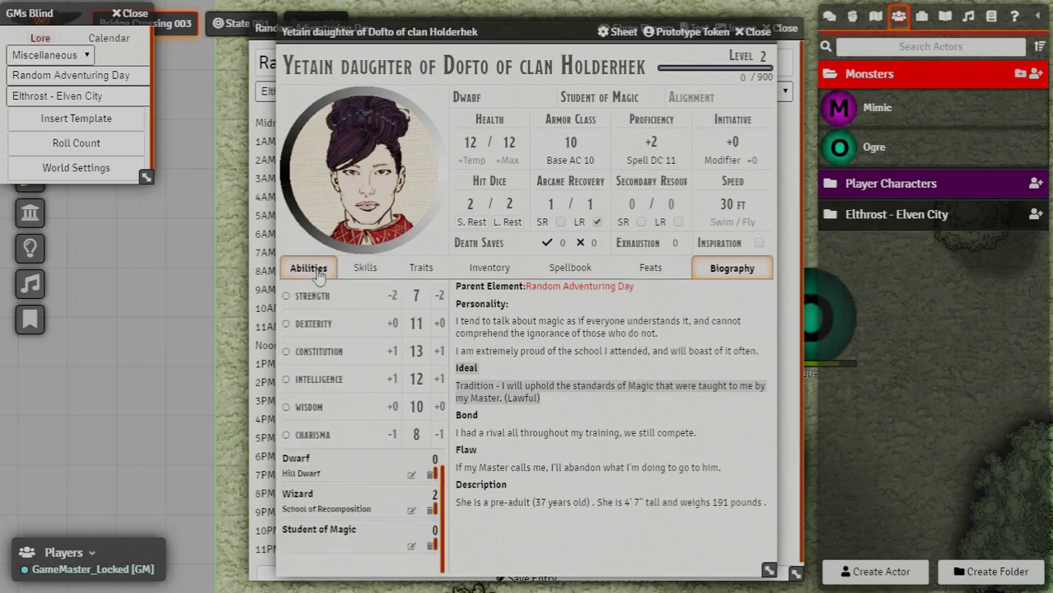
click(421, 270)
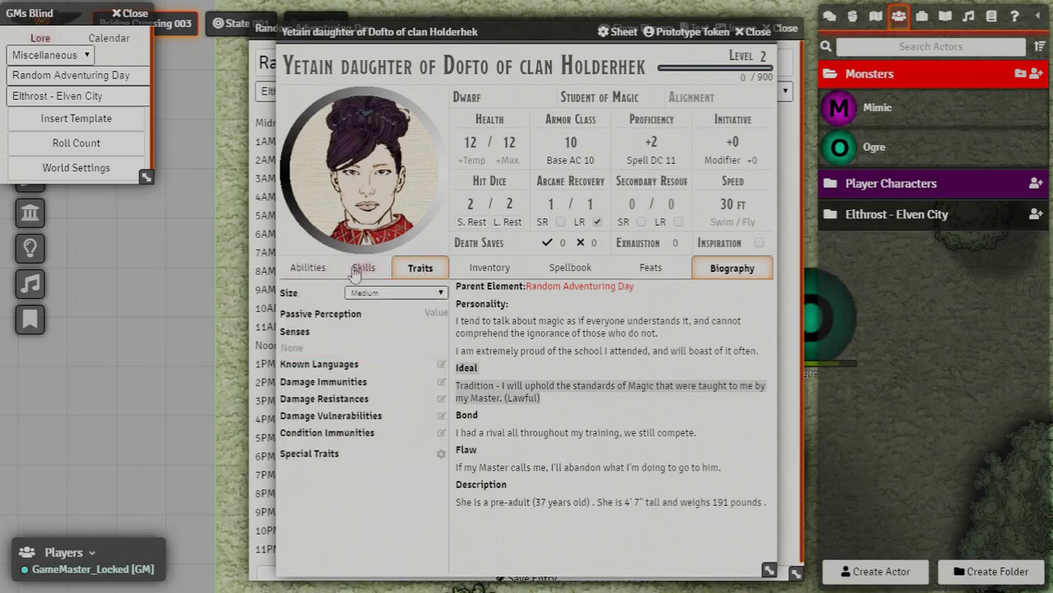
click(645, 269)
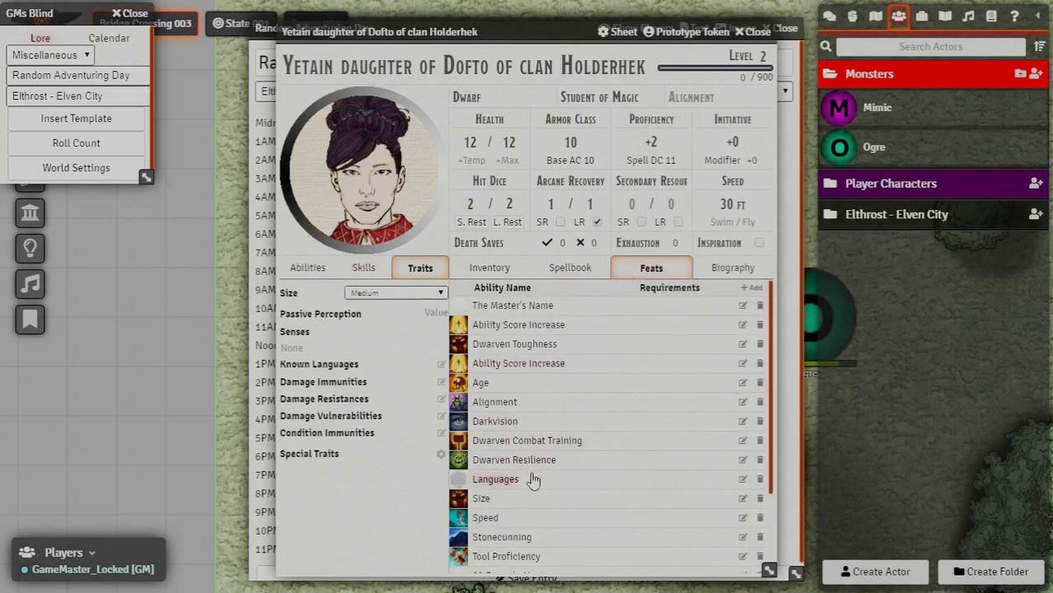
click(497, 479)
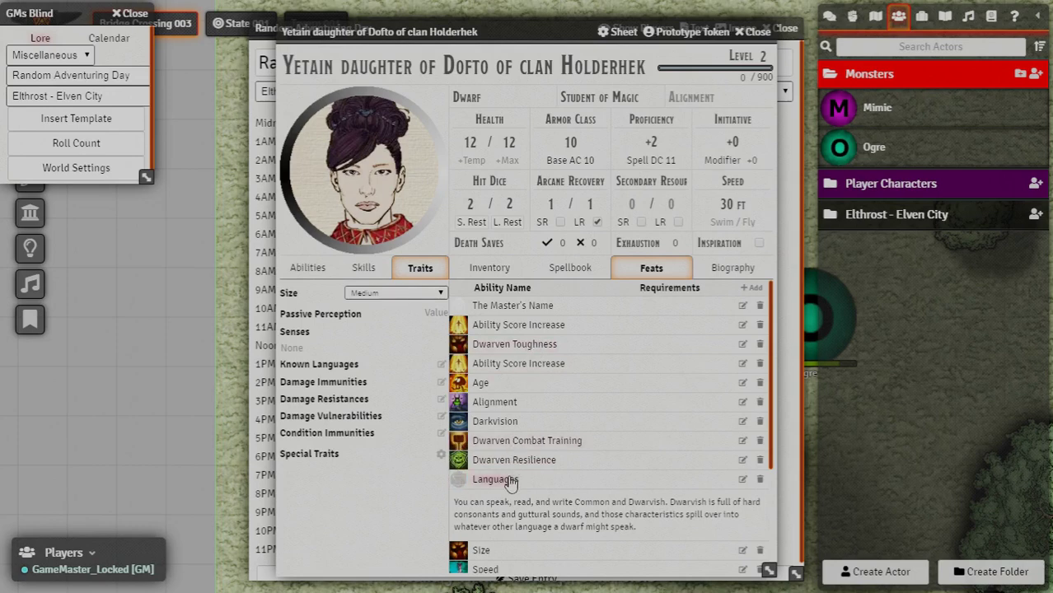
click(499, 480)
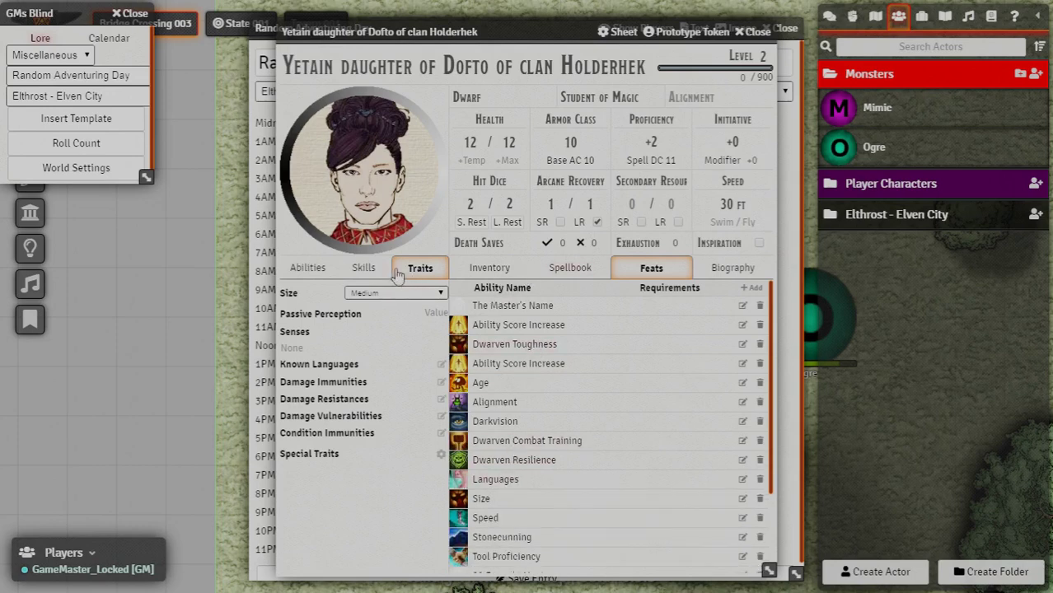
- Look over the character's abilities, spellbook, inventory and feats, and close the sheet and the Random Adventuring Day entry
click(308, 268)
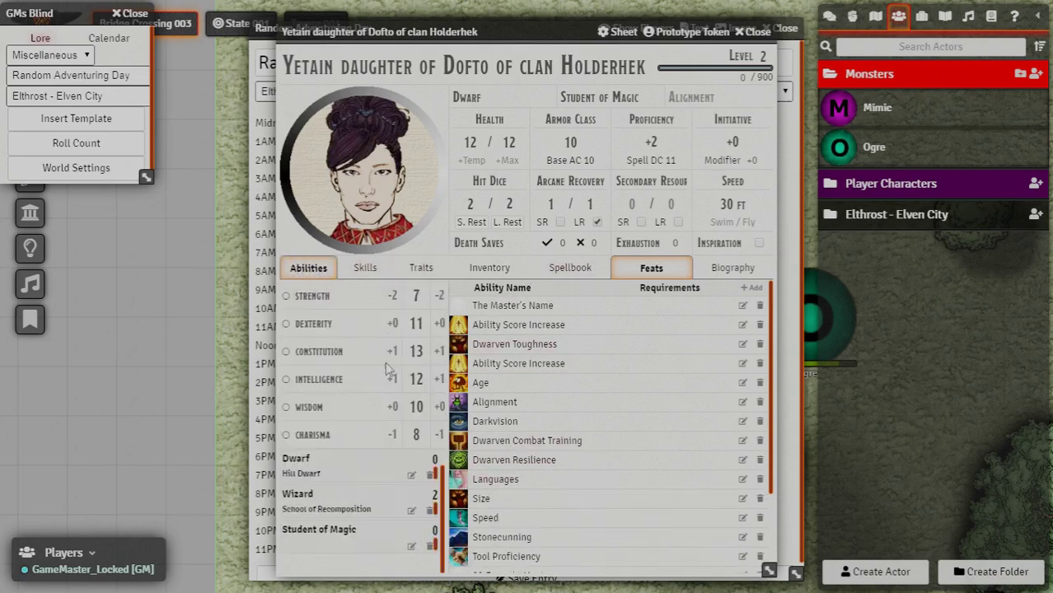
click(568, 267)
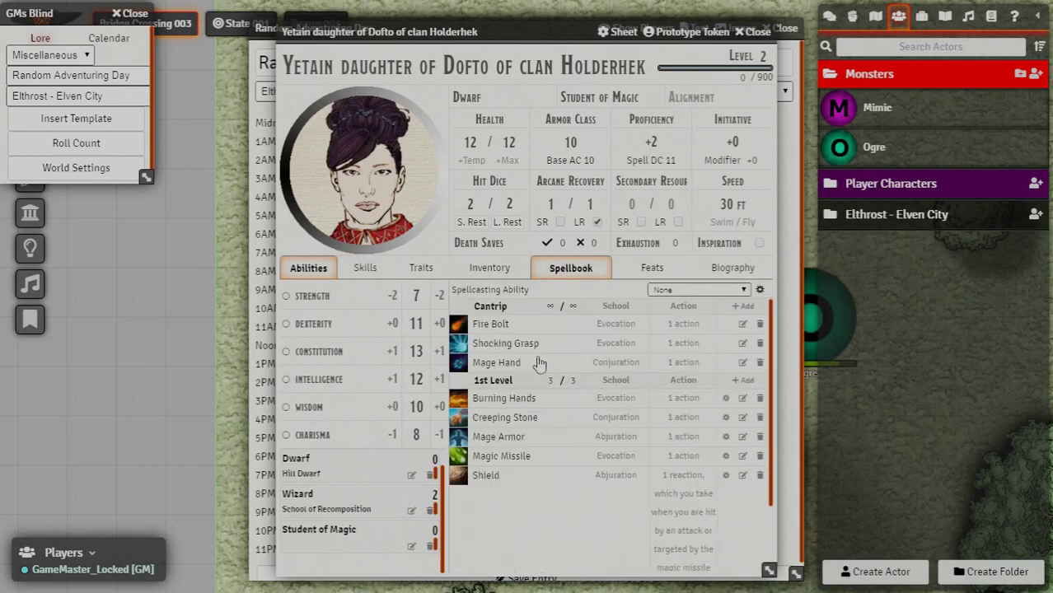
scroll(537, 375, down, 2)
scroll(537, 375, up, 3)
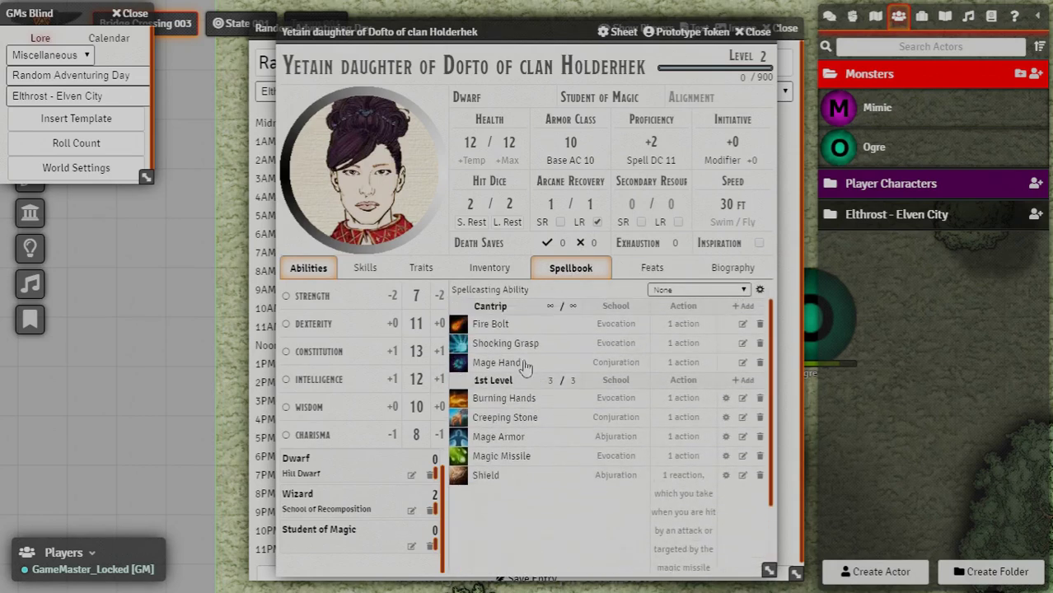
click(486, 270)
click(657, 273)
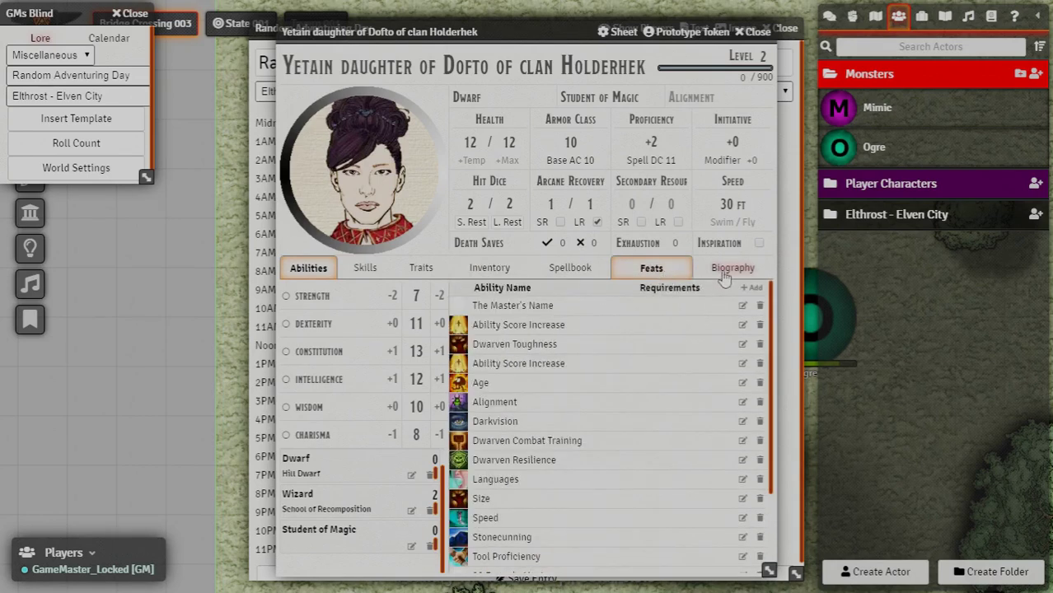
click(722, 274)
click(756, 31)
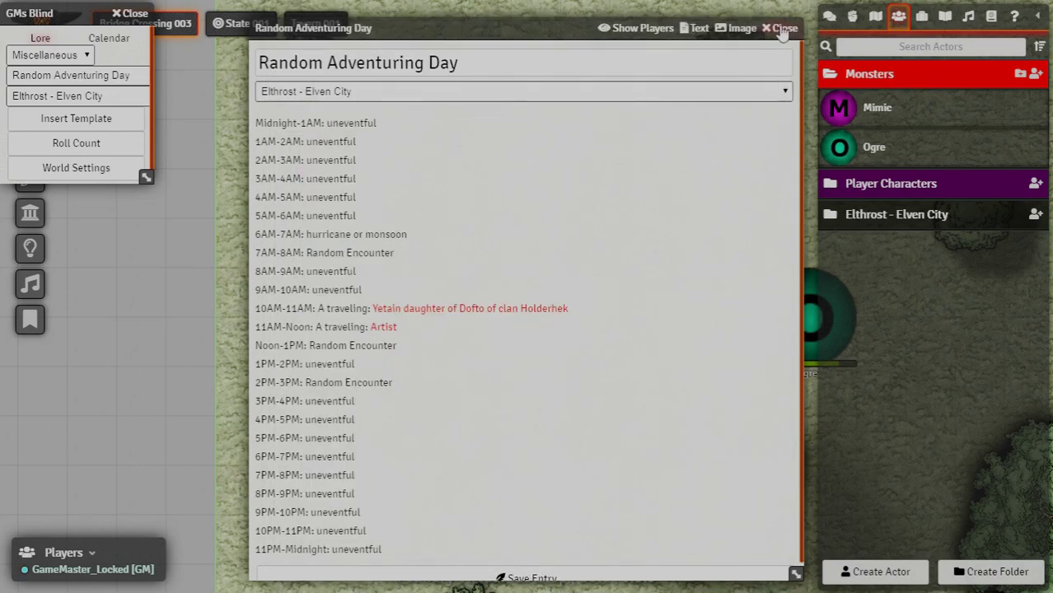
click(783, 28)
- Insert the Dungeons template Cave - Five Room for Elthrost - Elven City and read through its chambers' traps, encounters and useful items
click(36, 58)
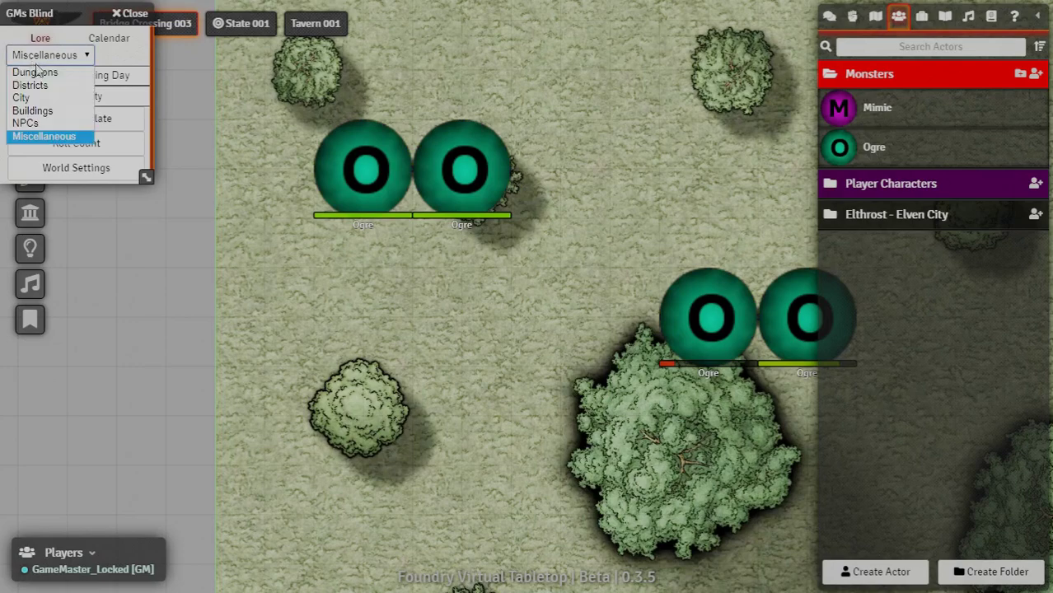
click(37, 73)
click(54, 80)
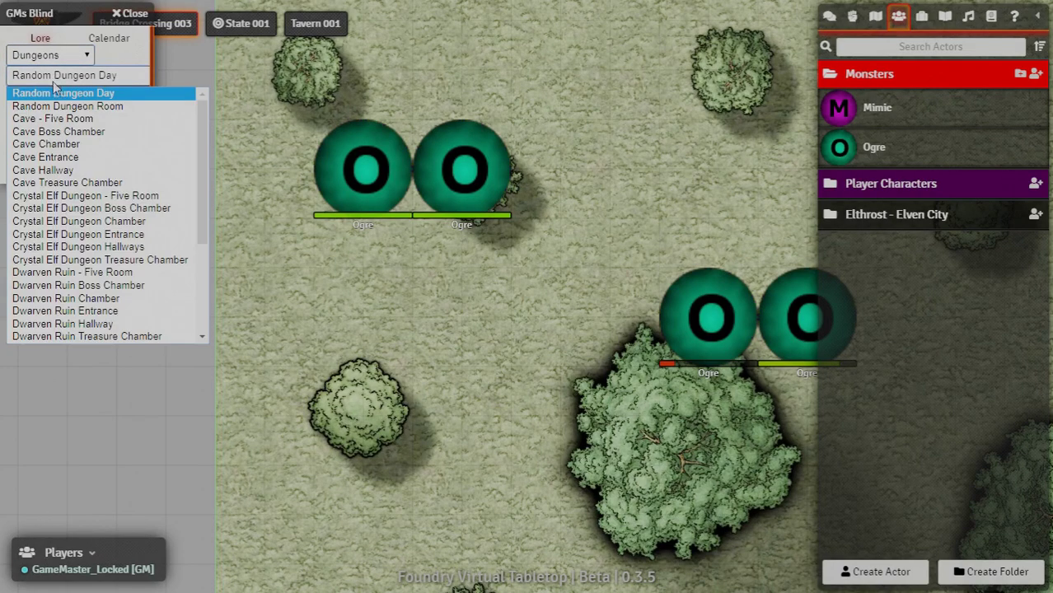
click(81, 120)
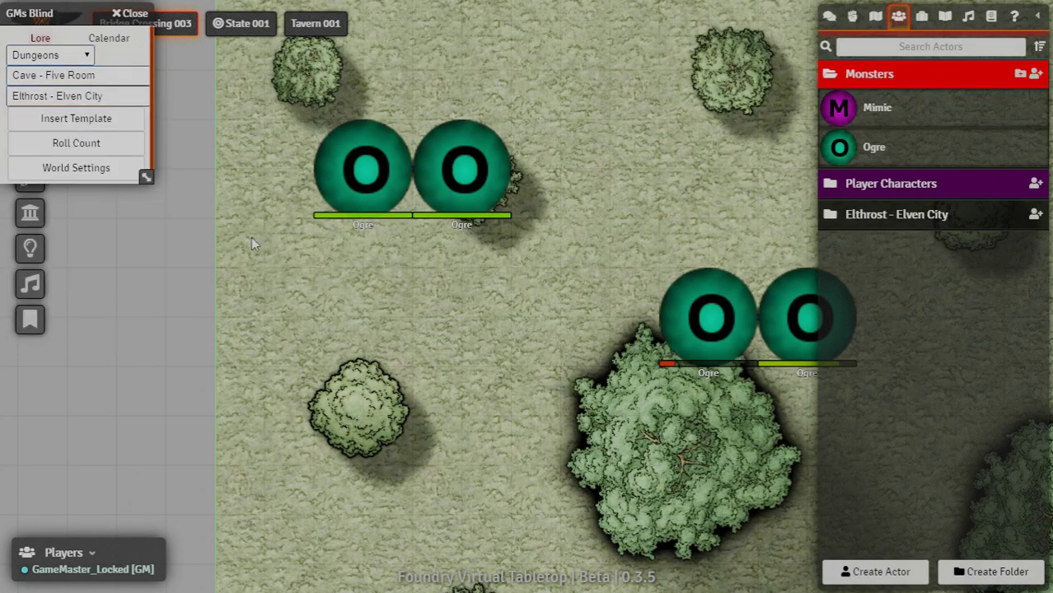
scroll(338, 198, down, 4)
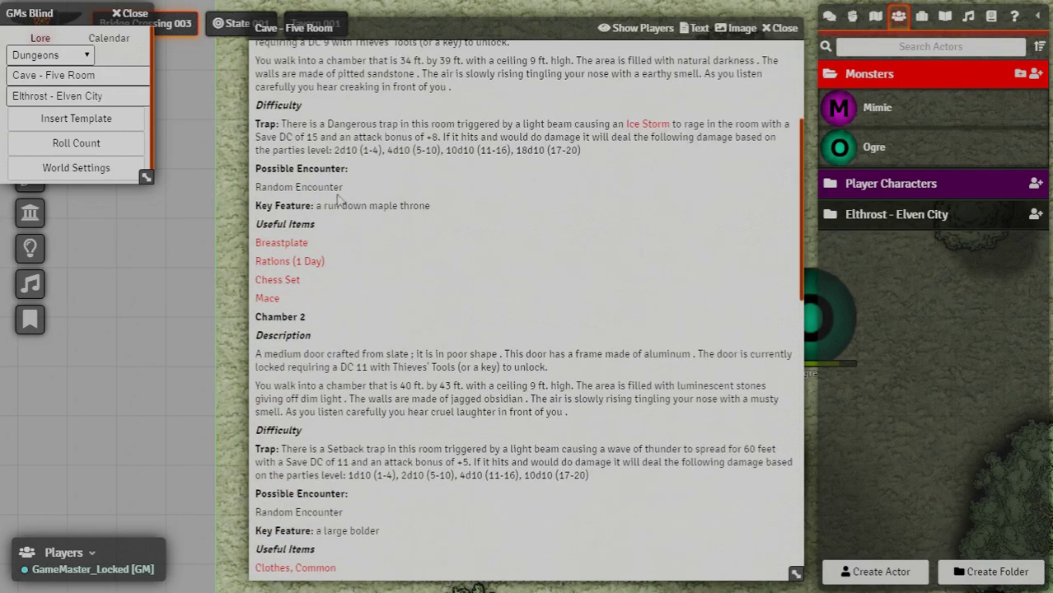
triple_click(343, 191)
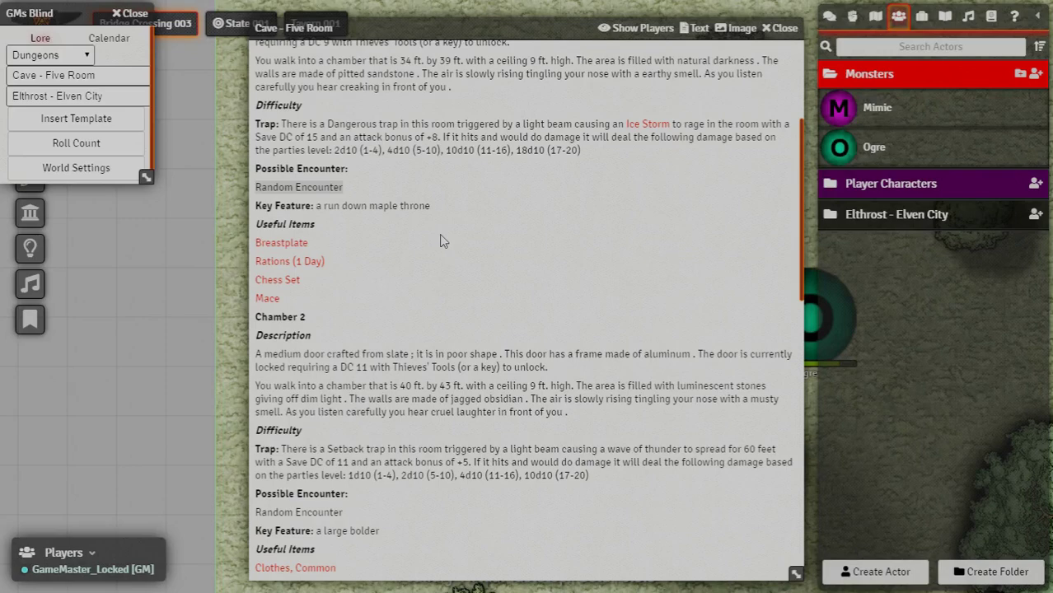
scroll(440, 241, down, 5)
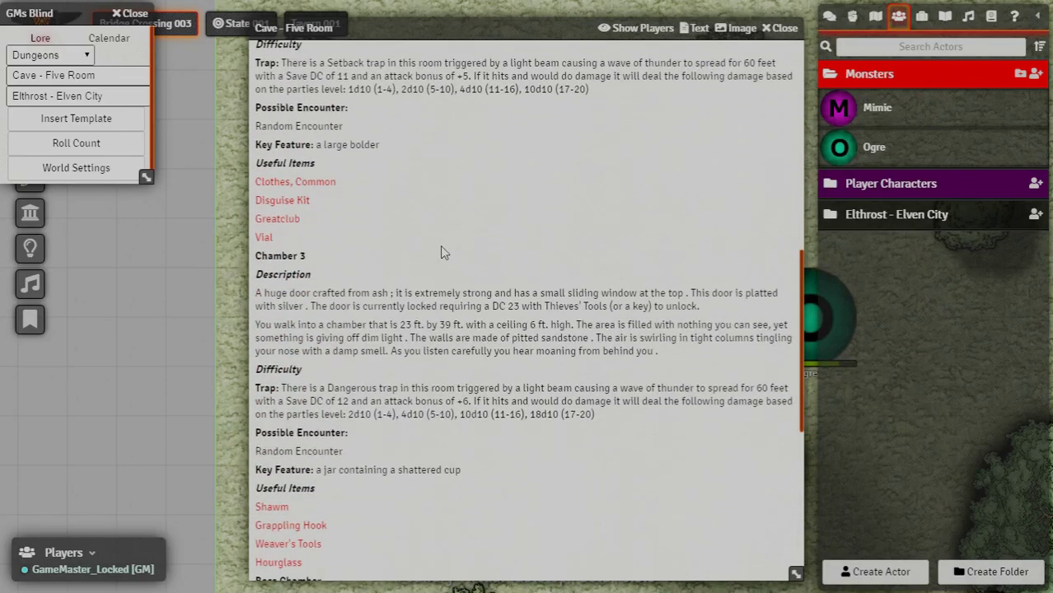
- Return to the start of the Cave - Five Room entry and check the roll count for the generated content
scroll(440, 246, up, 3)
scroll(442, 246, up, 5)
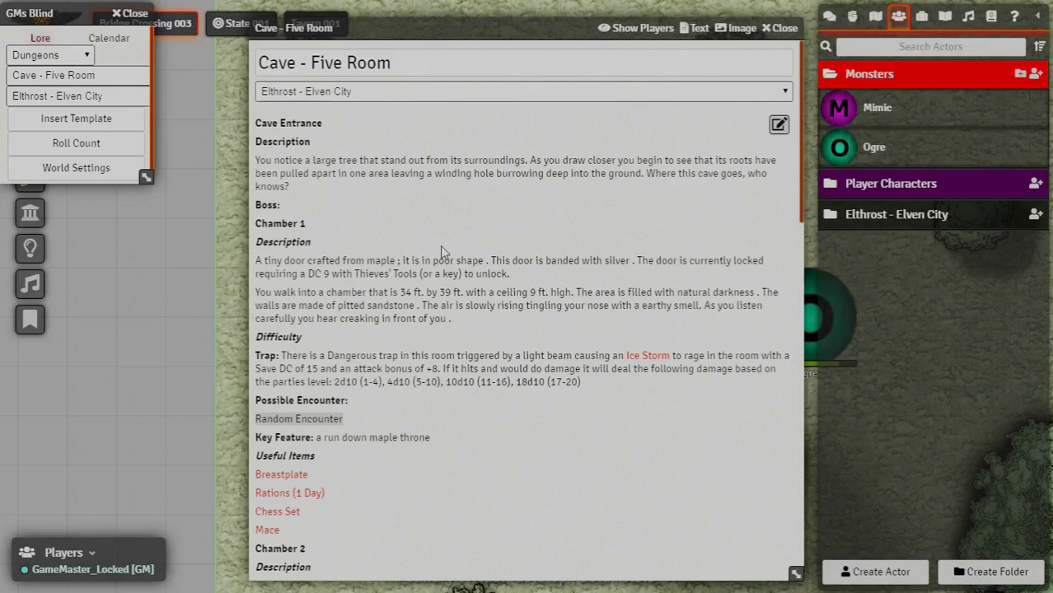
click(49, 144)
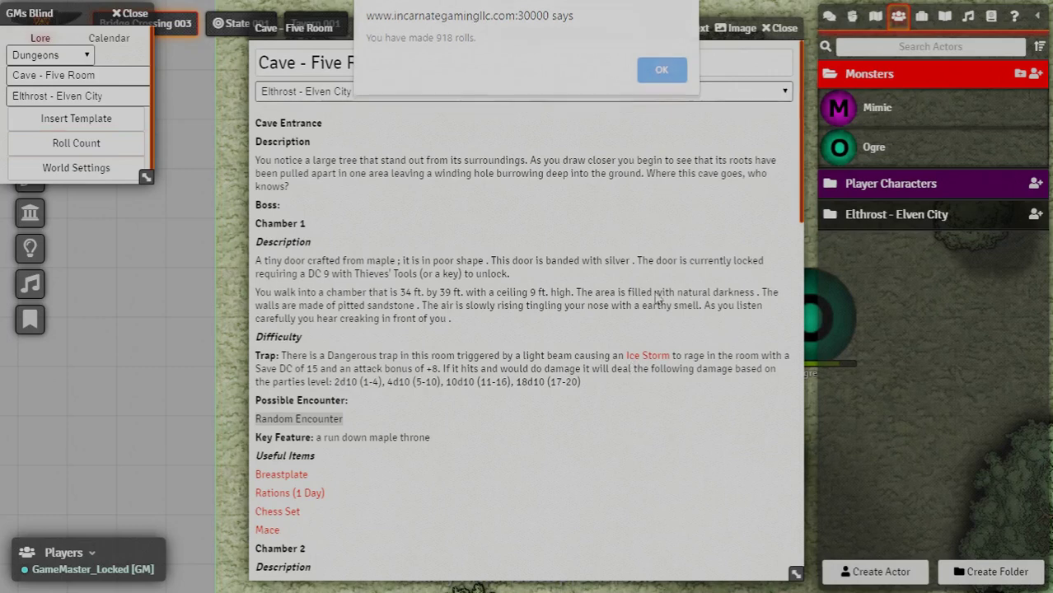
key(Return)
- Read the Ice Storm spell linked in Chamber 1's trap, close it, and review the dungeon's chambers through the Treasure Chamber
click(640, 358)
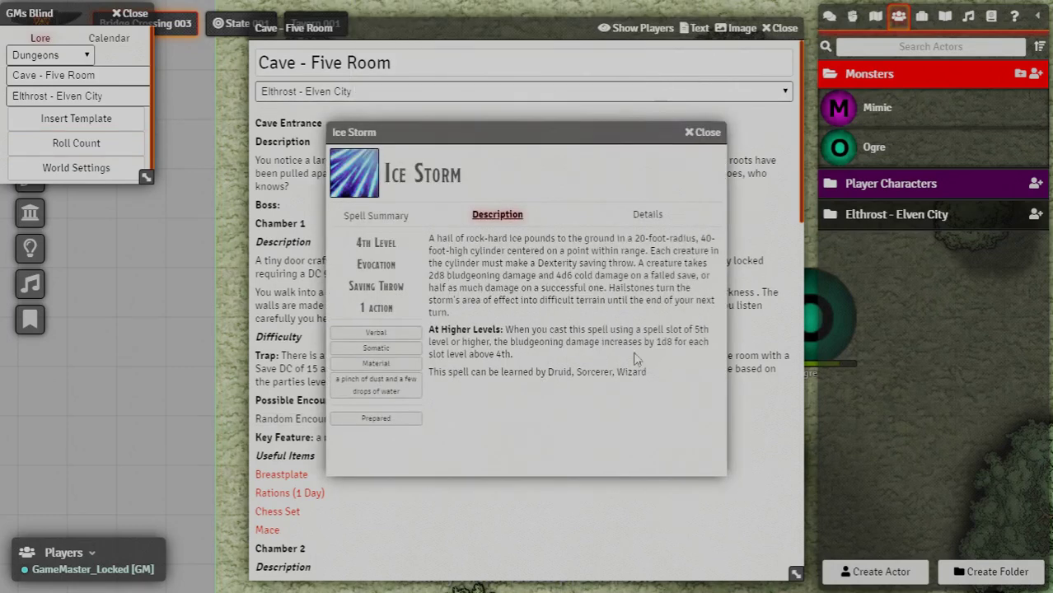
click(714, 136)
scroll(450, 379, down, 12)
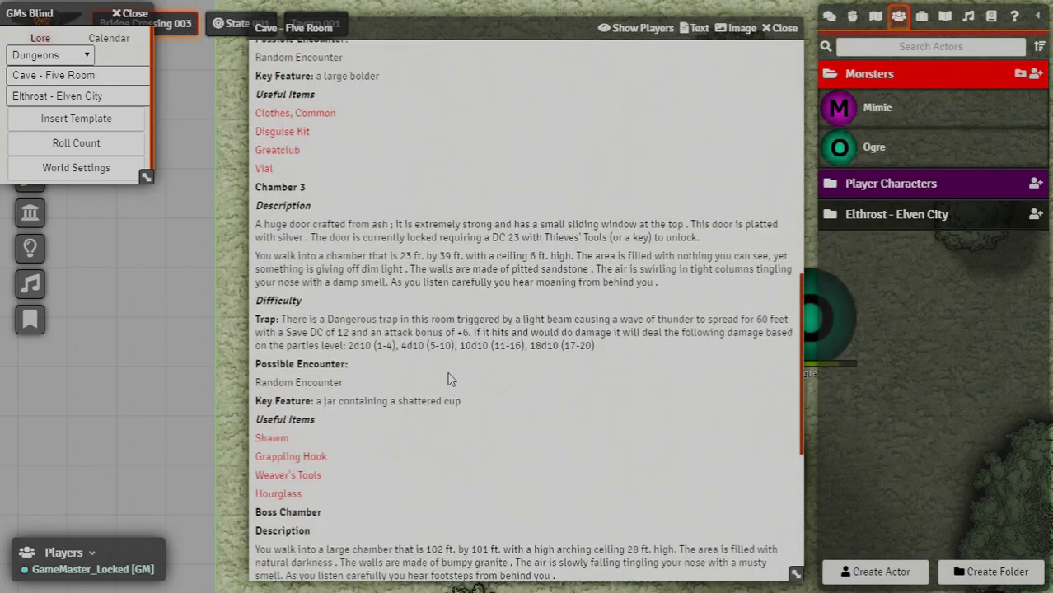
scroll(450, 379, down, 10)
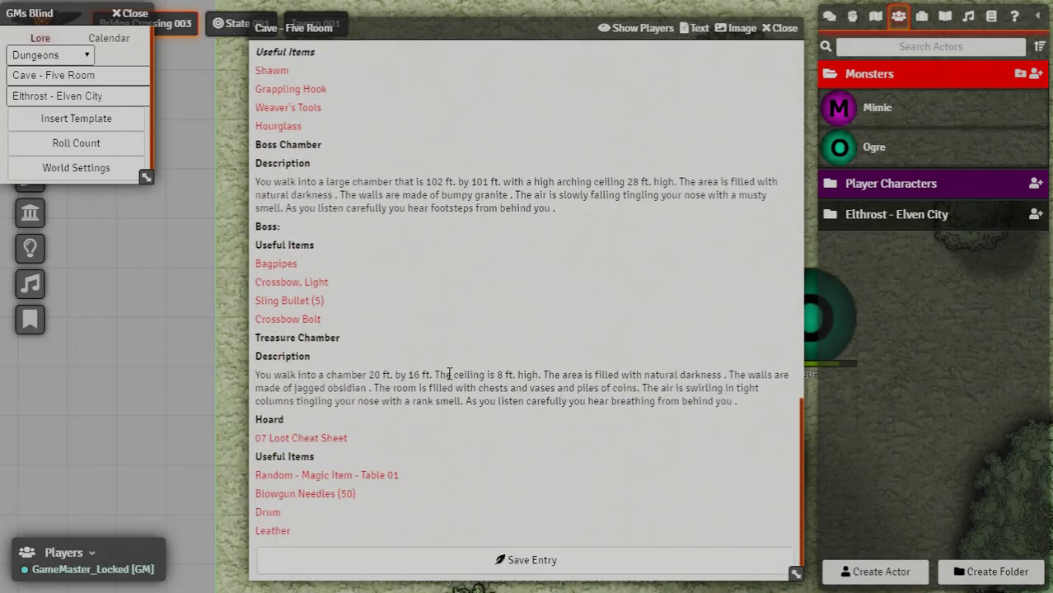
scroll(416, 379, up, 5)
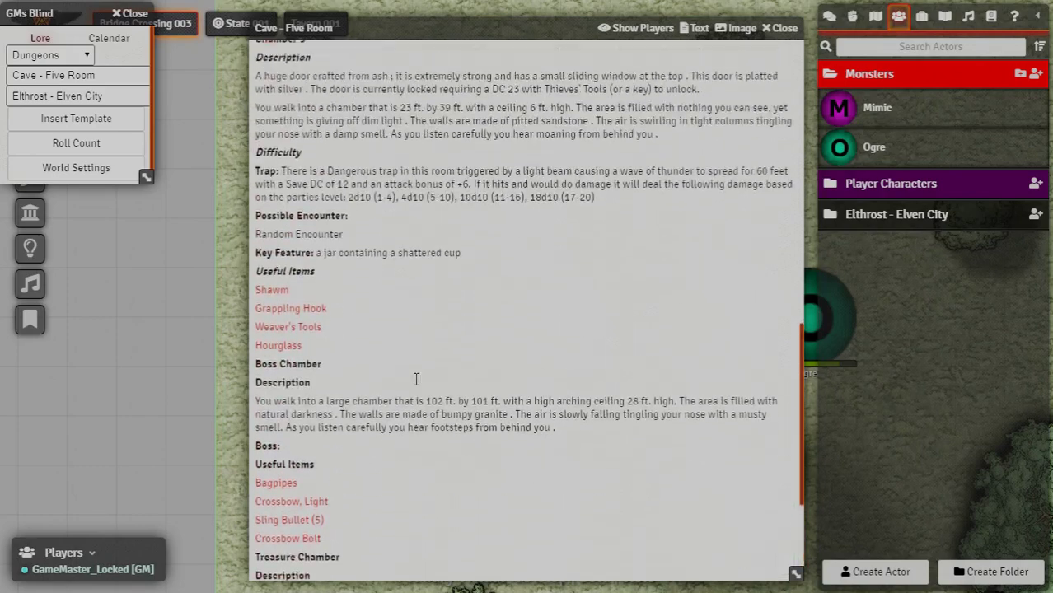
scroll(413, 392, up, 10)
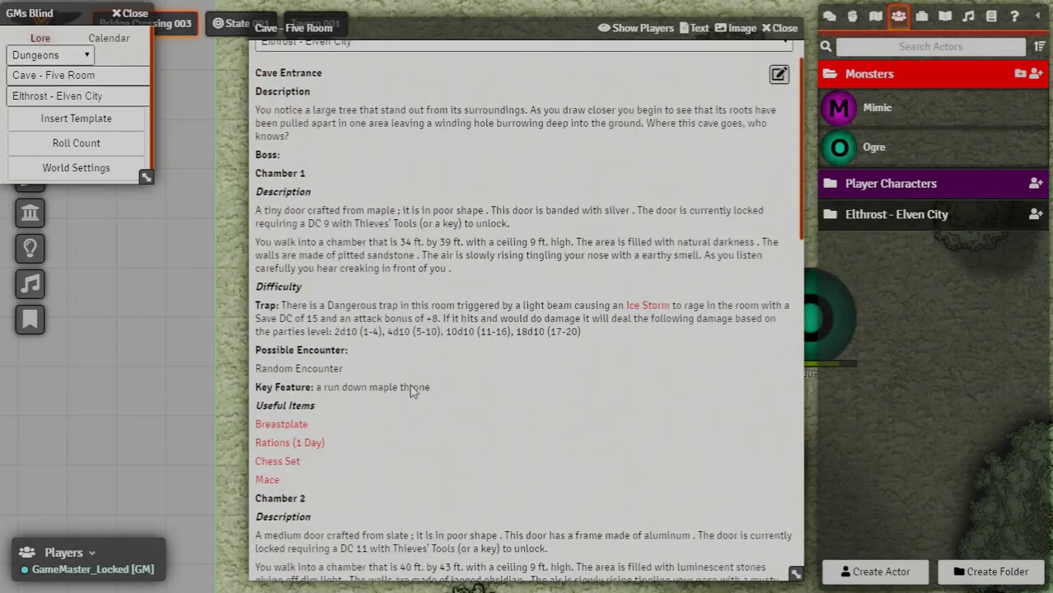